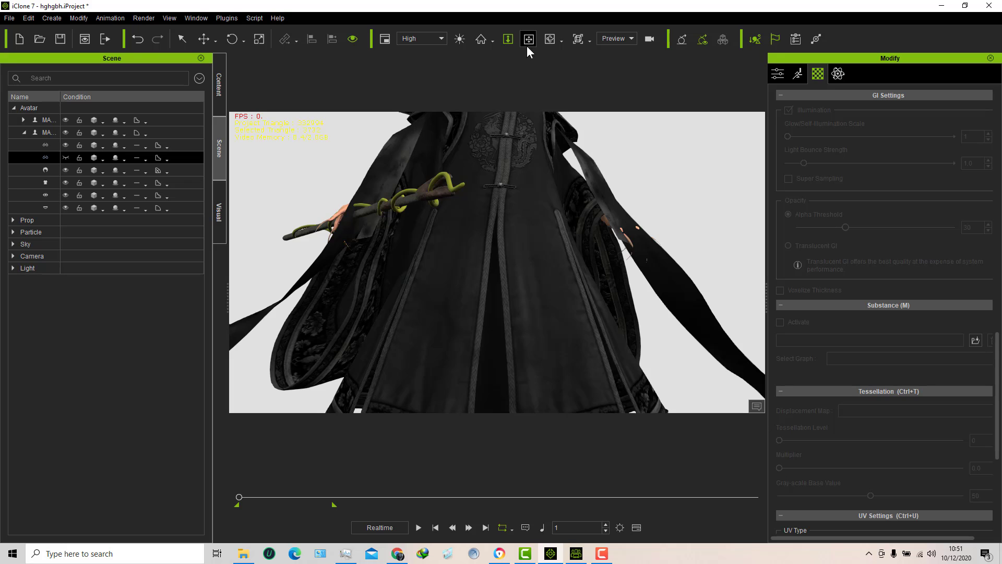
# - Examine the Maleficent character's full costume, sleeves and staff from close up and from a distance
pyautogui.moveTo(529, 251); pyautogui.dragTo(530, 285)
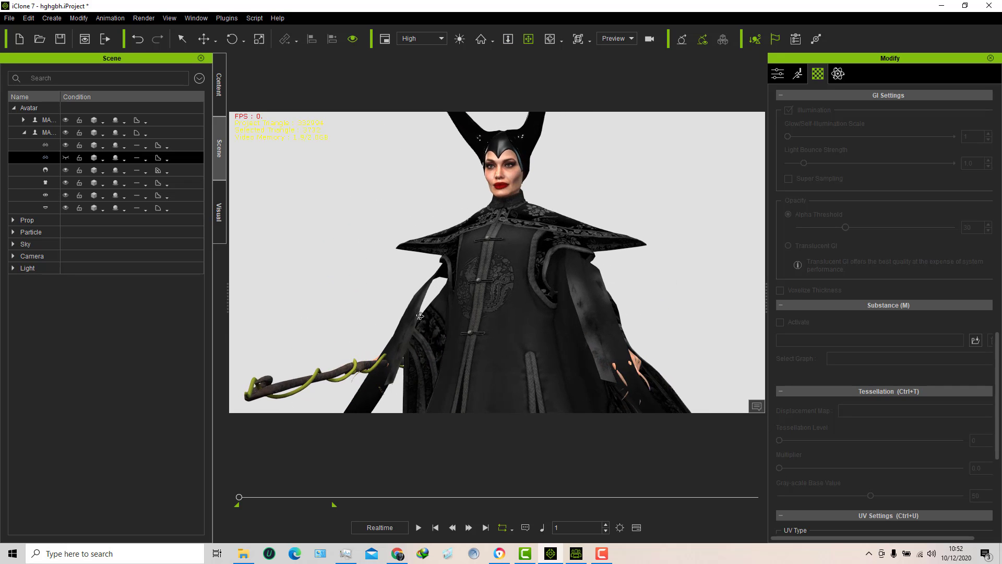
pyautogui.moveTo(575, 320); pyautogui.dragTo(445, 367, button='right')
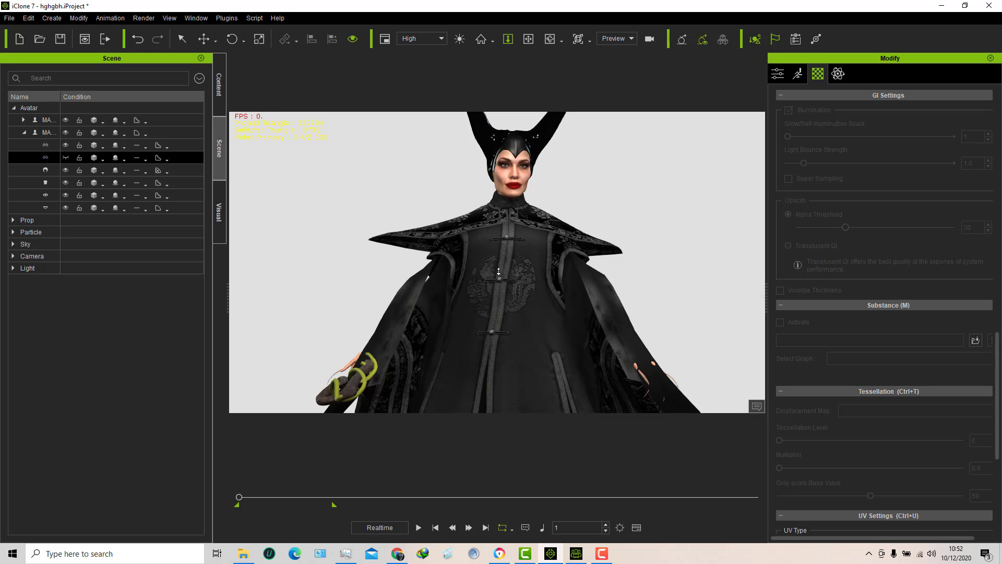
pyautogui.moveTo(498, 271); pyautogui.dragTo(501, 304)
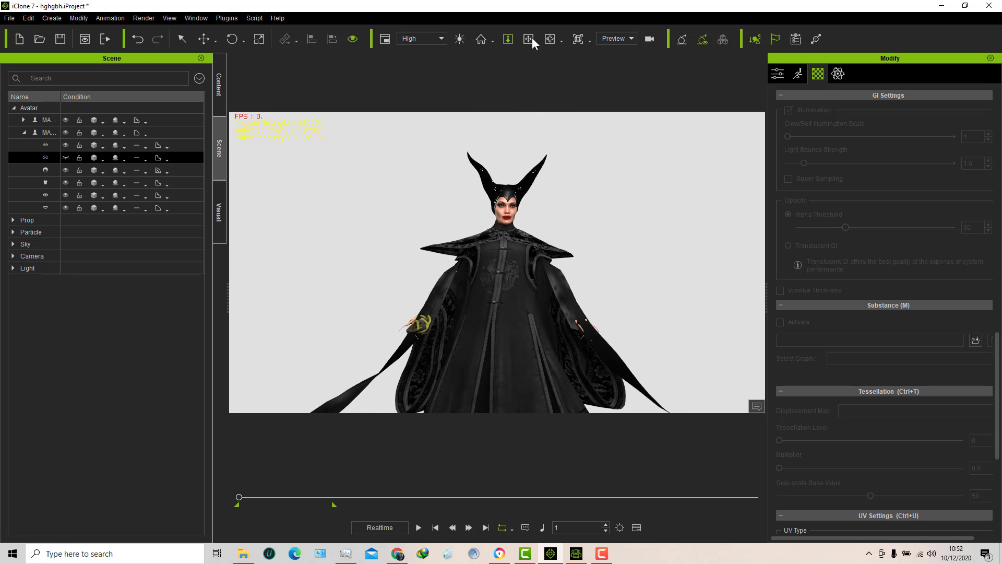
pyautogui.moveTo(525, 241); pyautogui.dragTo(530, 206)
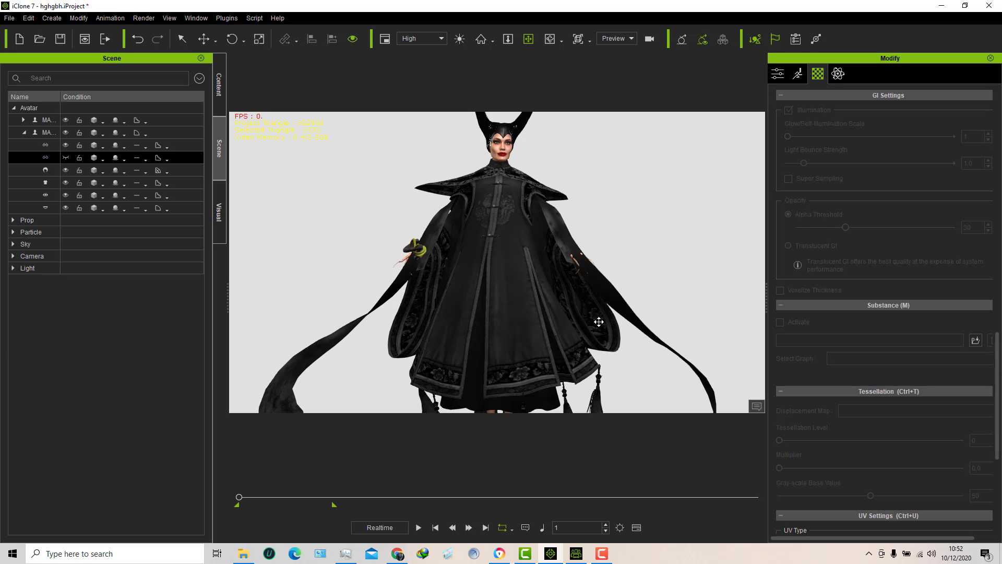
pyautogui.moveTo(559, 342)
pyautogui.mouseDown(button='right')
pyautogui.moveTo(403, 351)
pyautogui.moveTo(570, 336)
pyautogui.mouseUp(button='right')
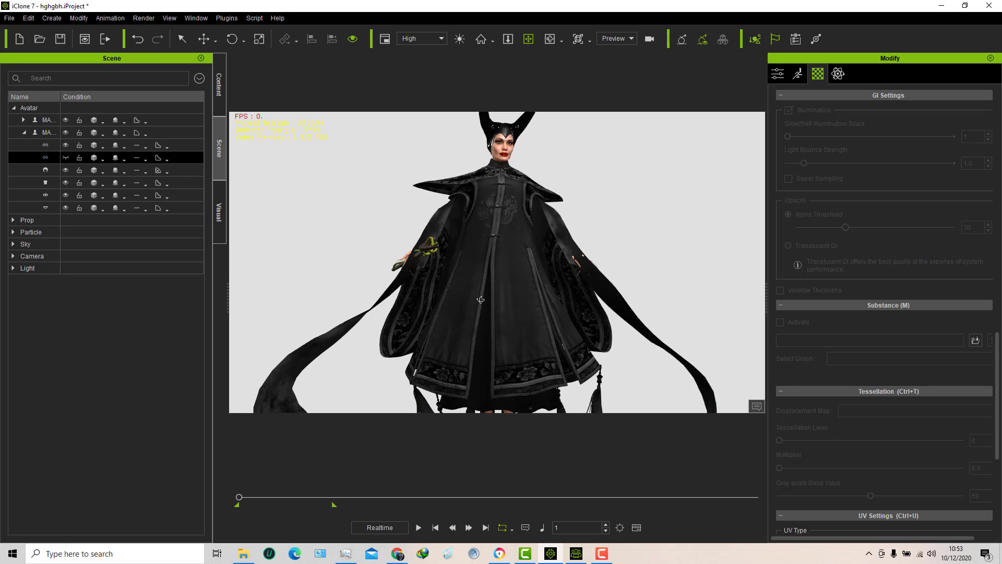
pyautogui.moveTo(480, 300); pyautogui.dragTo(482, 285, button='right')
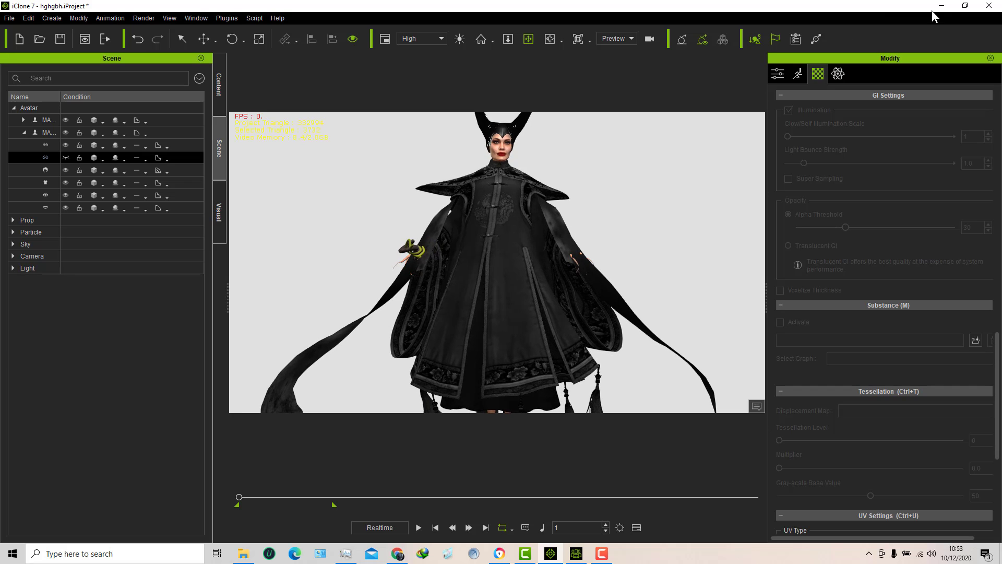
# - Switch to the browser and play a short part of the "Paper Dolls 2, 3D models+Bonus" video, pausing it afterward
pyautogui.click(398, 553)
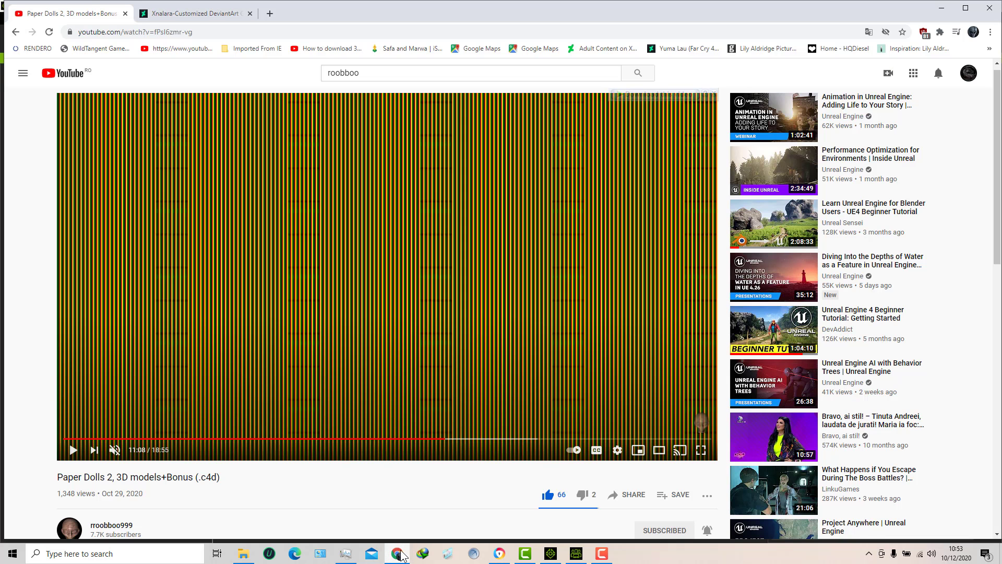
pyautogui.click(75, 451)
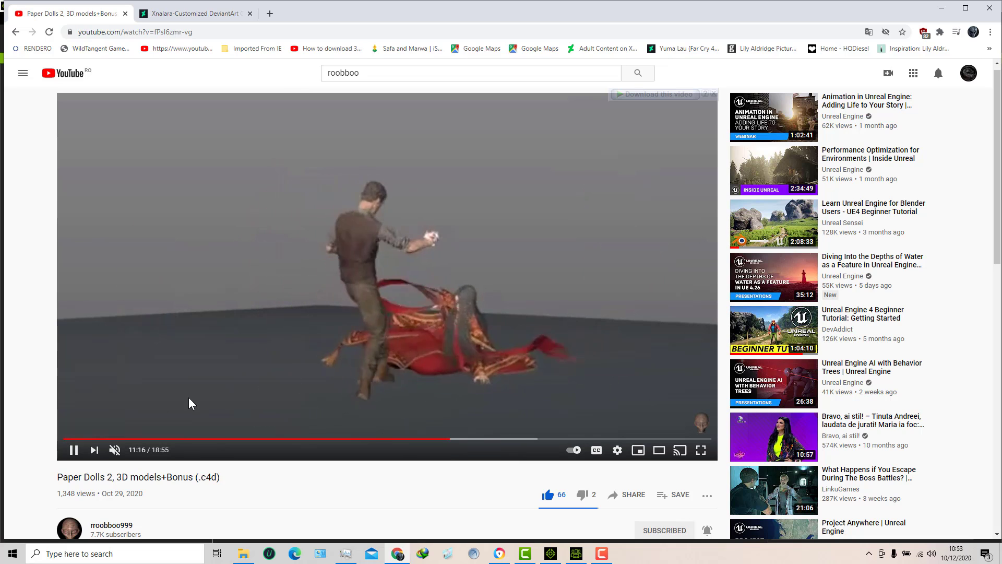
pyautogui.click(73, 449)
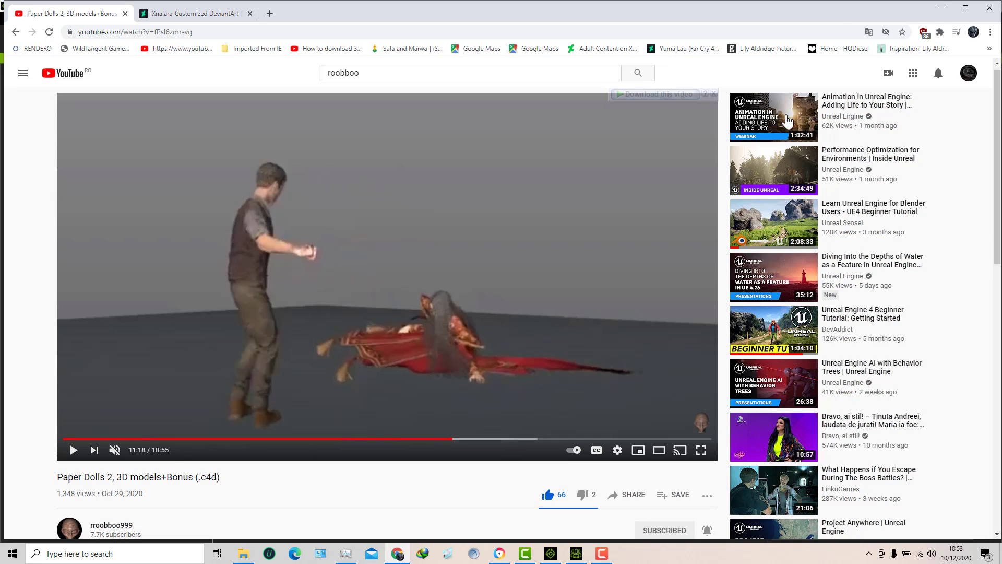
# - Switch to Character Creator and examine the Maleficent head and choker from the front and from a three-quarter angle up close
pyautogui.click(575, 553)
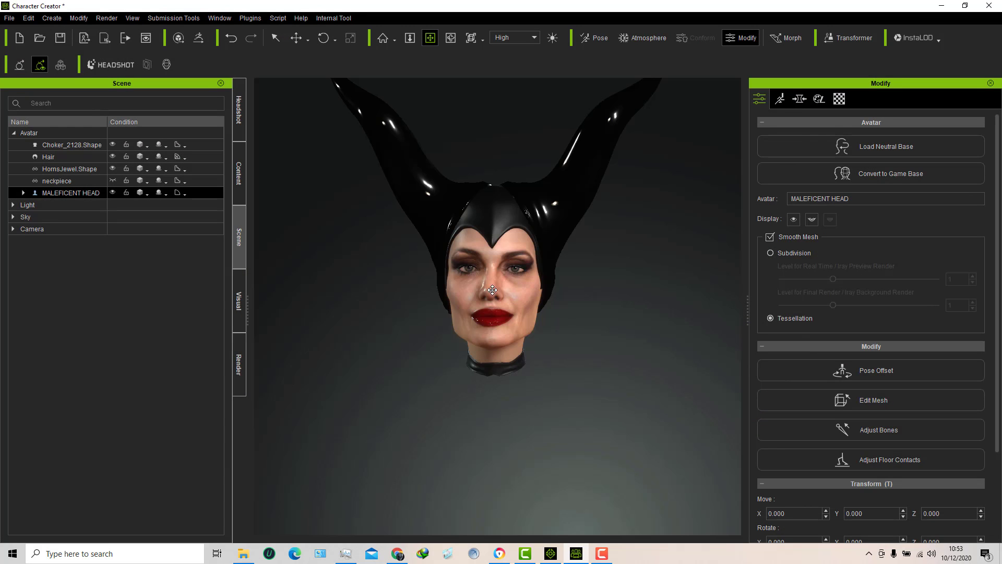
pyautogui.moveTo(549, 289); pyautogui.dragTo(509, 294, button='right')
pyautogui.moveTo(509, 294); pyautogui.dragTo(506, 288)
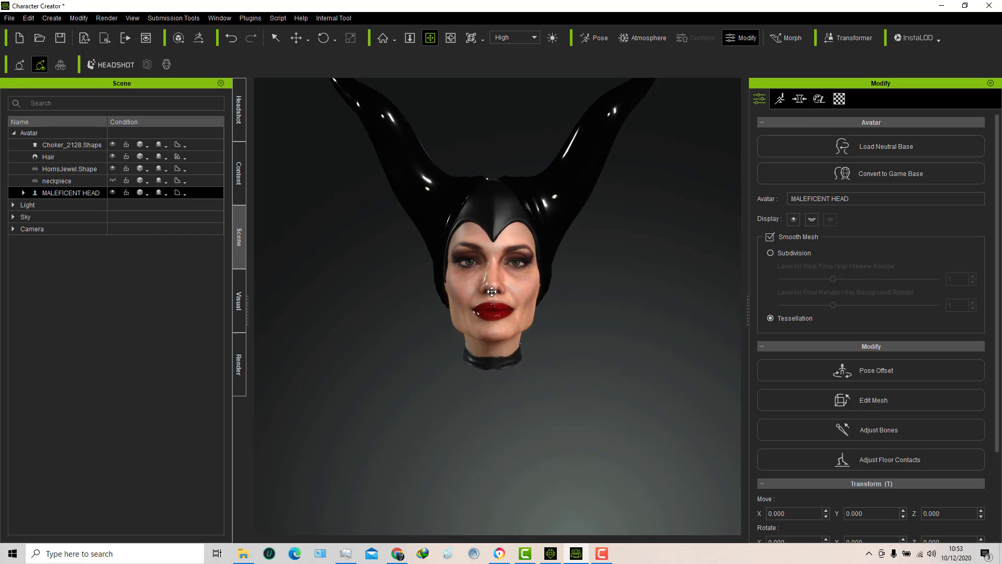
pyautogui.moveTo(472, 314); pyautogui.dragTo(477, 261)
pyautogui.moveTo(608, 308)
pyautogui.mouseDown(button='right')
pyautogui.moveTo(622, 311)
pyautogui.moveTo(558, 298)
pyautogui.moveTo(429, 304)
pyautogui.moveTo(429, 293)
pyautogui.moveTo(500, 275)
pyautogui.moveTo(466, 297)
pyautogui.moveTo(467, 278)
pyautogui.mouseUp(button='right')
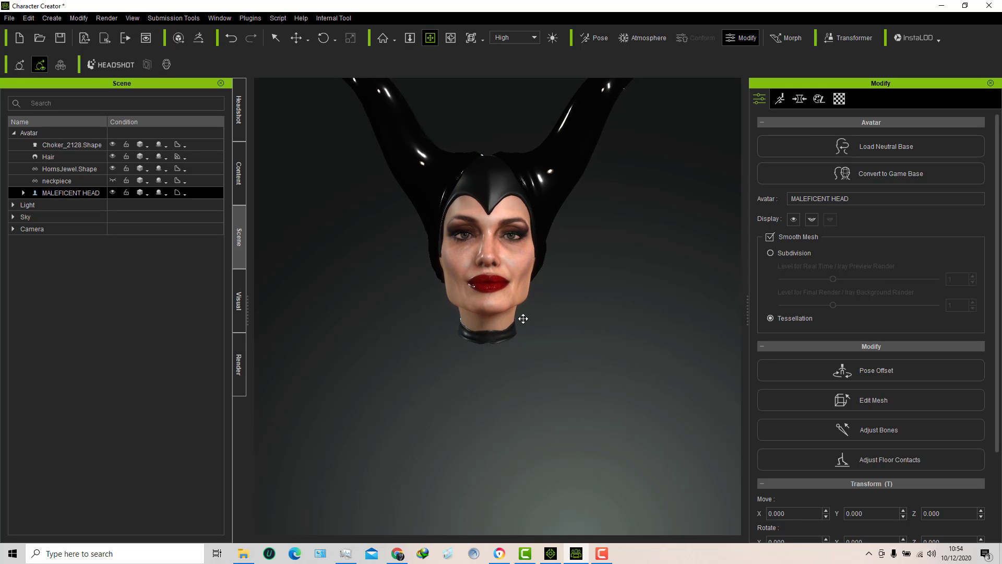
pyautogui.moveTo(558, 311); pyautogui.dragTo(470, 131, button='right')
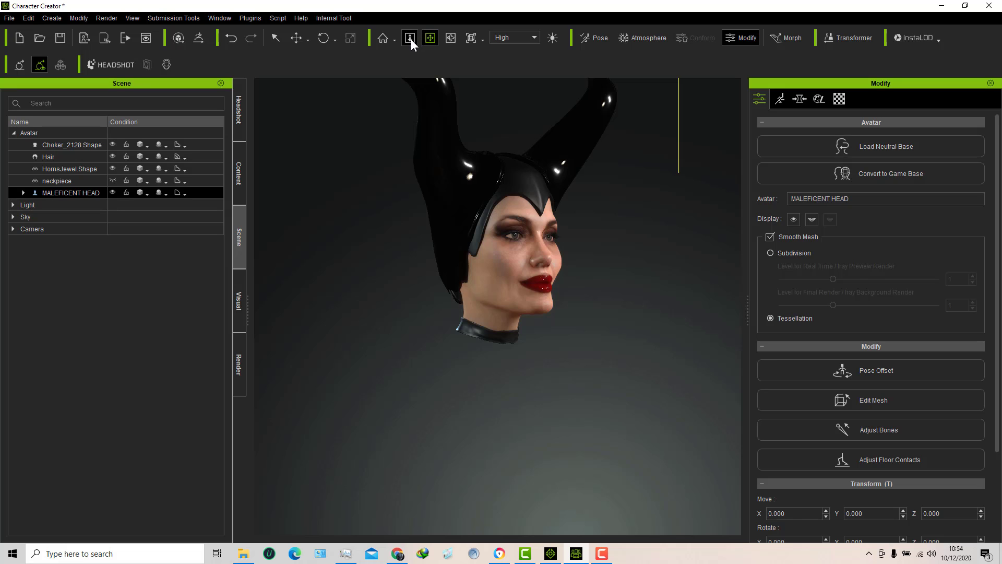
pyautogui.scroll(5, 494, 236)
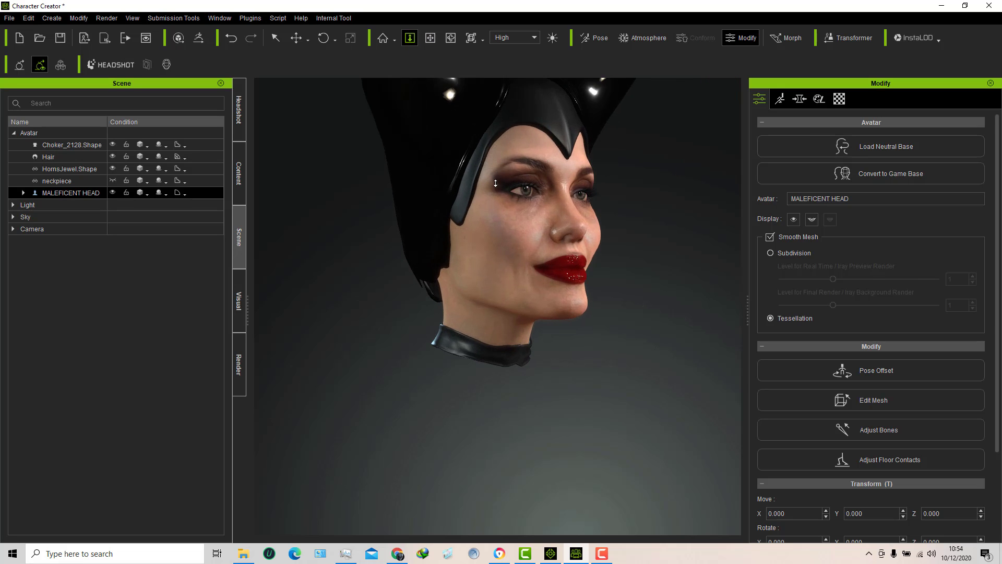
pyautogui.scroll(1, 543, 284)
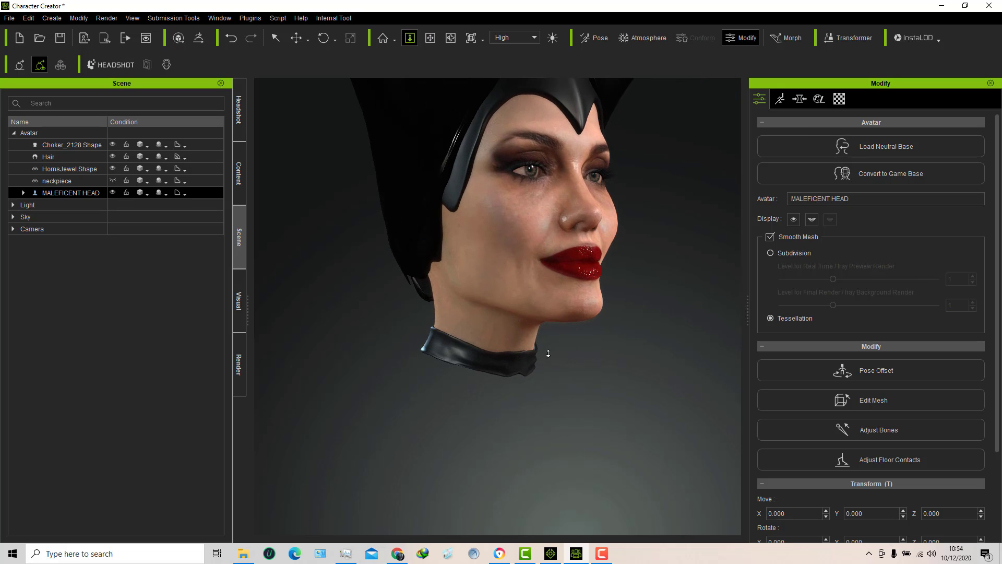
# - Pick the neck's Std_Skin_Body material and set its opacity to 0
pyautogui.click(839, 100)
pyautogui.click(943, 144)
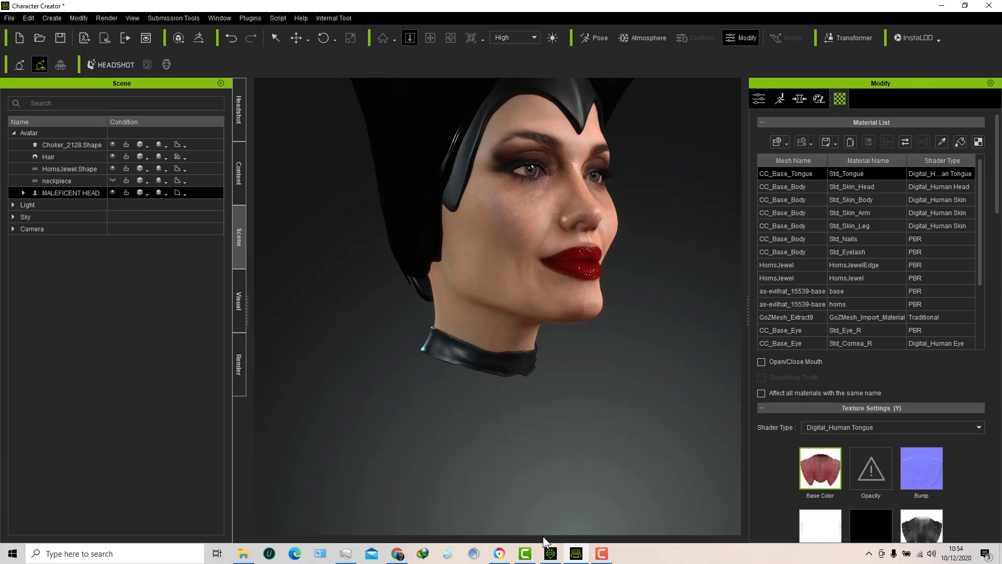
pyautogui.click(511, 343)
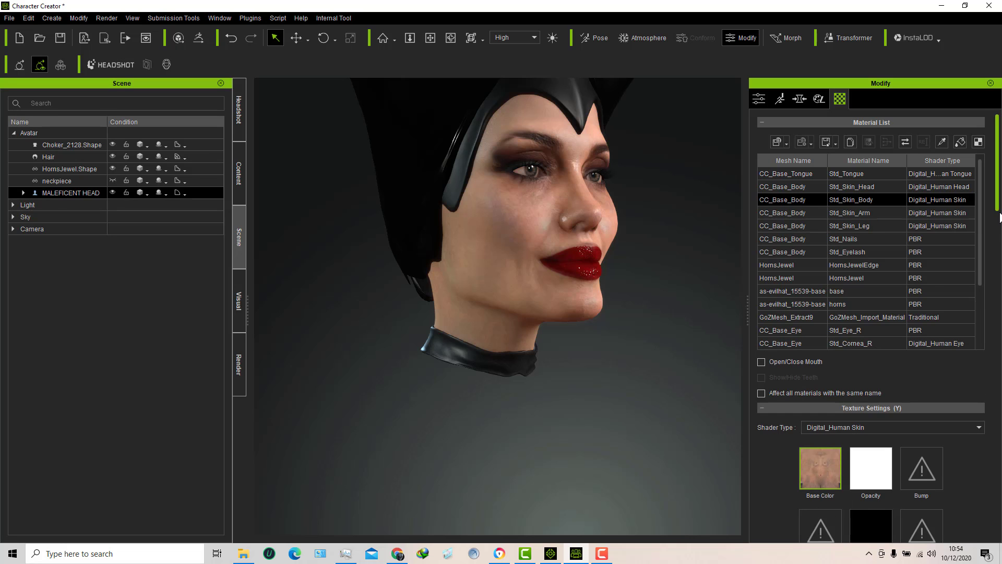
pyautogui.moveTo(1000, 194); pyautogui.dragTo(1000, 332)
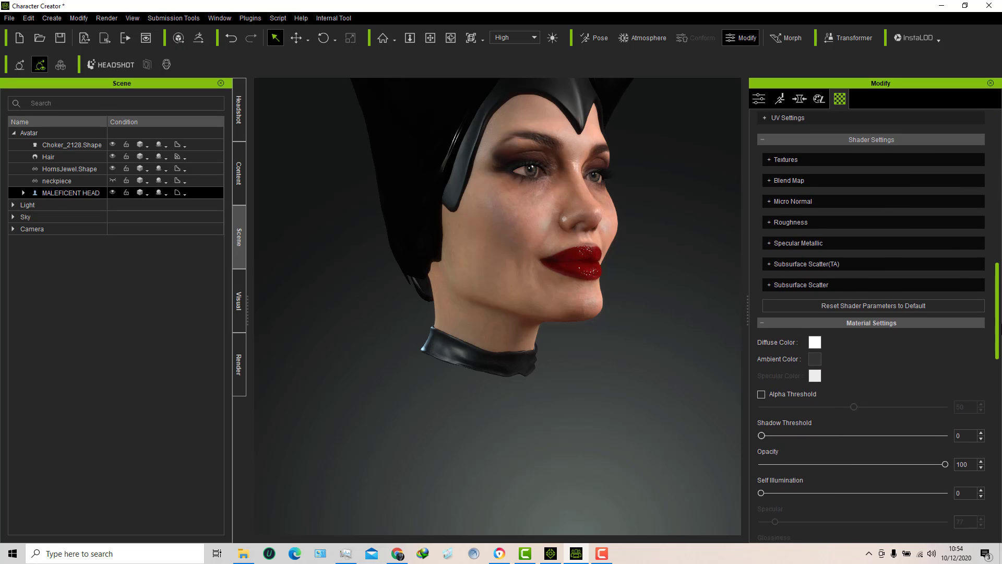
pyautogui.moveTo(946, 463); pyautogui.dragTo(916, 462)
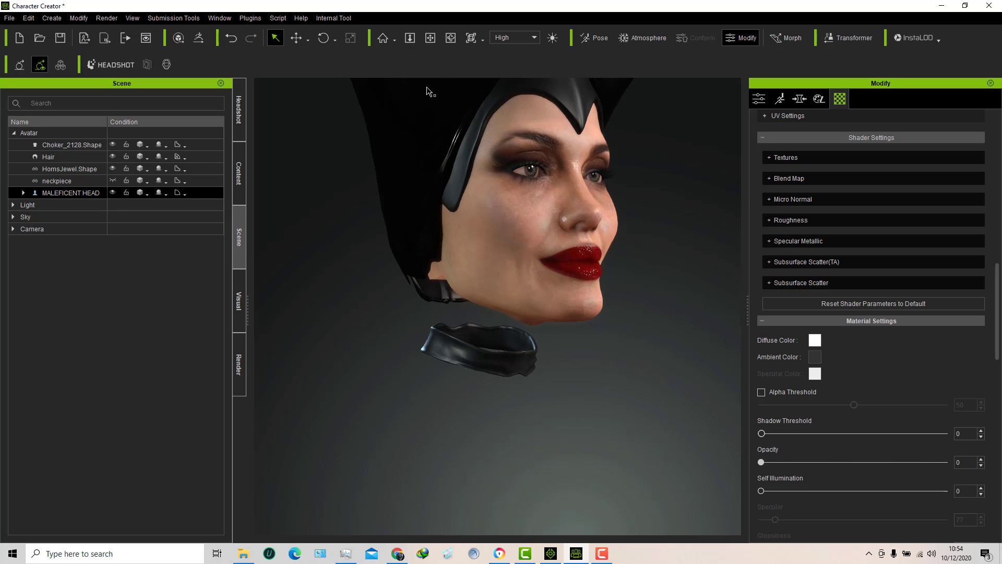
# - Inspect the neck area in profile and check the full costumed character in iClone before returning to Character Creator
pyautogui.click(428, 39)
pyautogui.moveTo(433, 229); pyautogui.dragTo(515, 264, button='right')
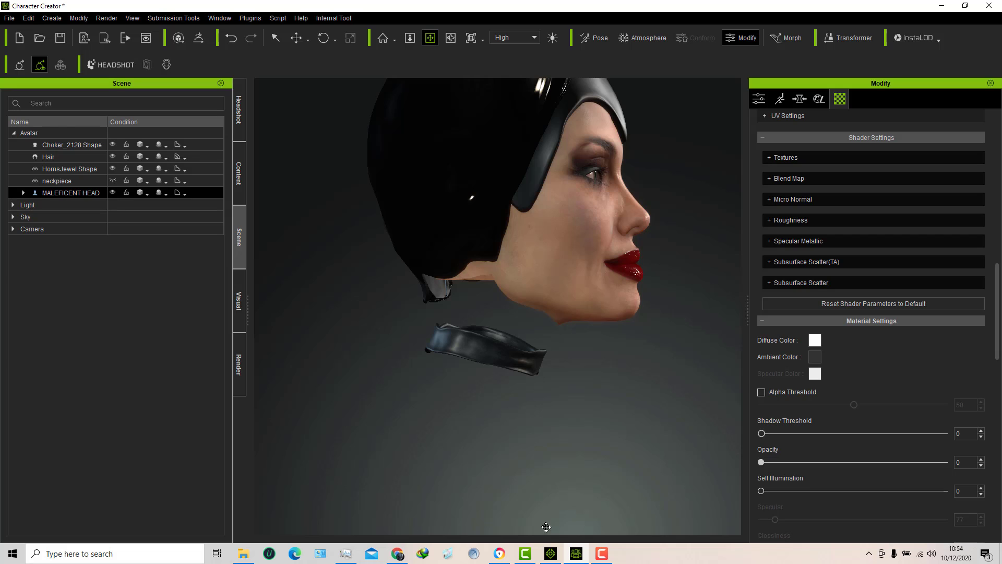
pyautogui.click(551, 553)
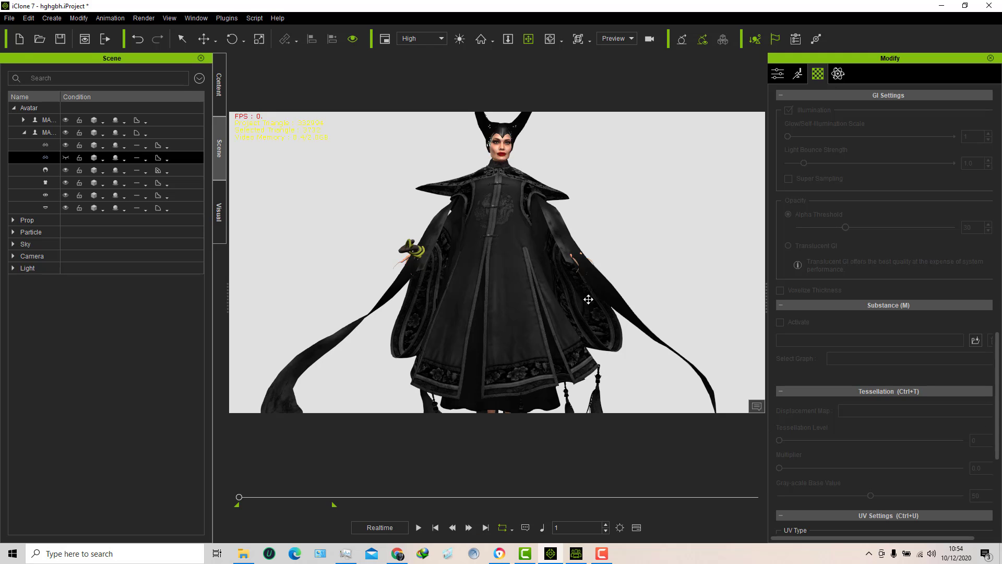
pyautogui.click(577, 554)
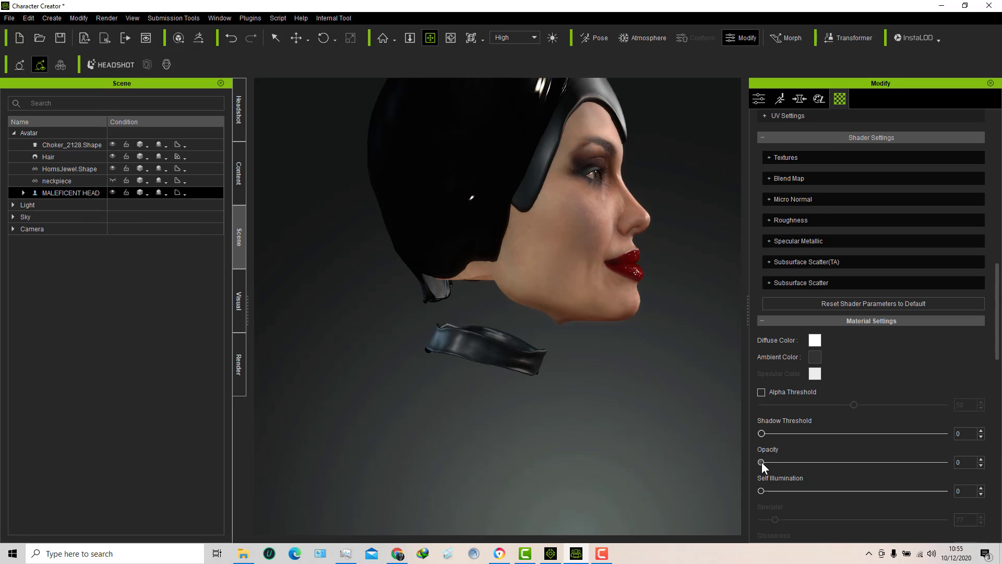
# - Set the Std_Skin_Body material's opacity back to 100 and check the neck from the front
pyautogui.moveTo(762, 461); pyautogui.dragTo(945, 462)
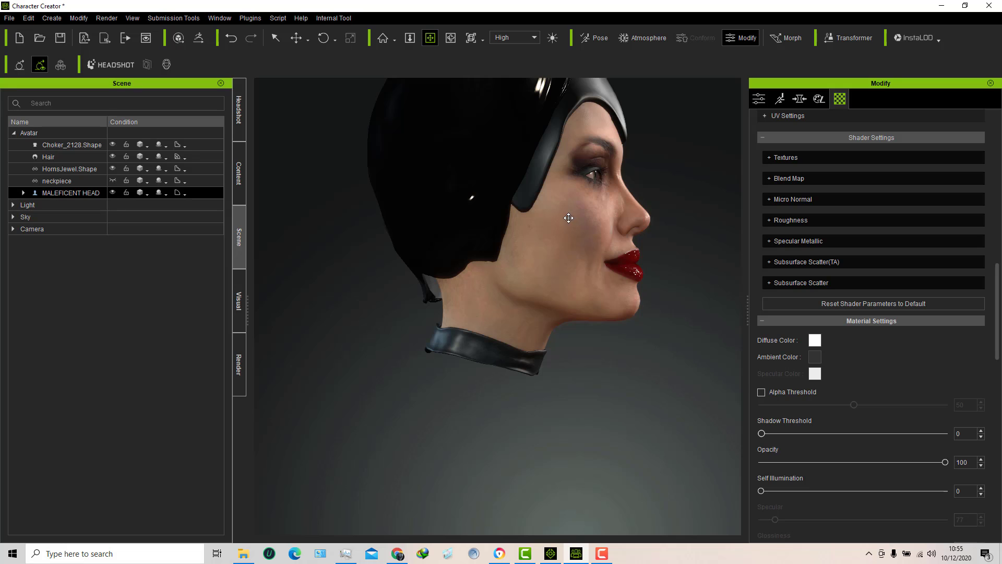
pyautogui.moveTo(461, 211); pyautogui.dragTo(513, 354, button='right')
pyautogui.moveTo(486, 239); pyautogui.dragTo(452, 246, button='right')
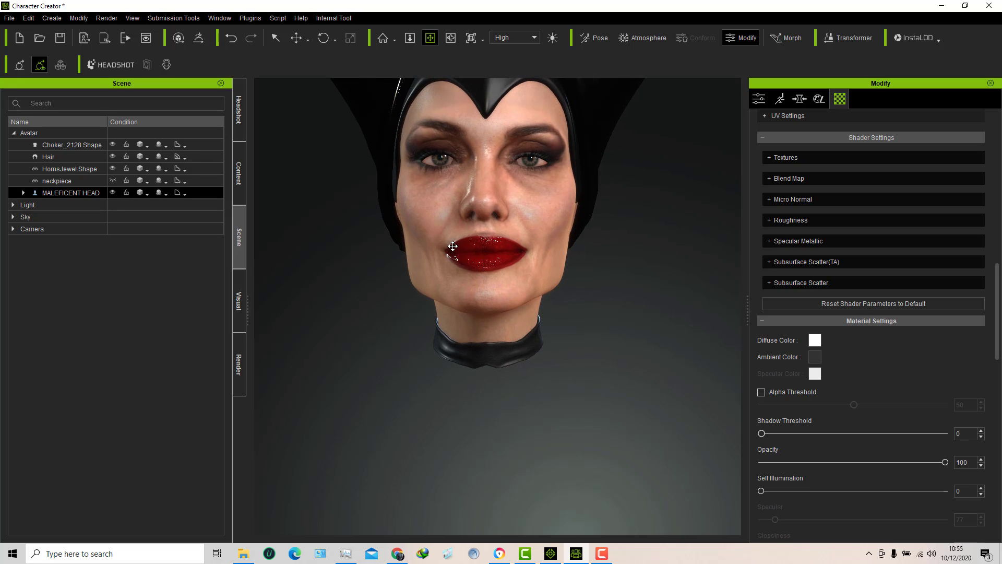
# - Start Edit Mesh on the MALEFICENT HEAD avatar
pyautogui.click(273, 39)
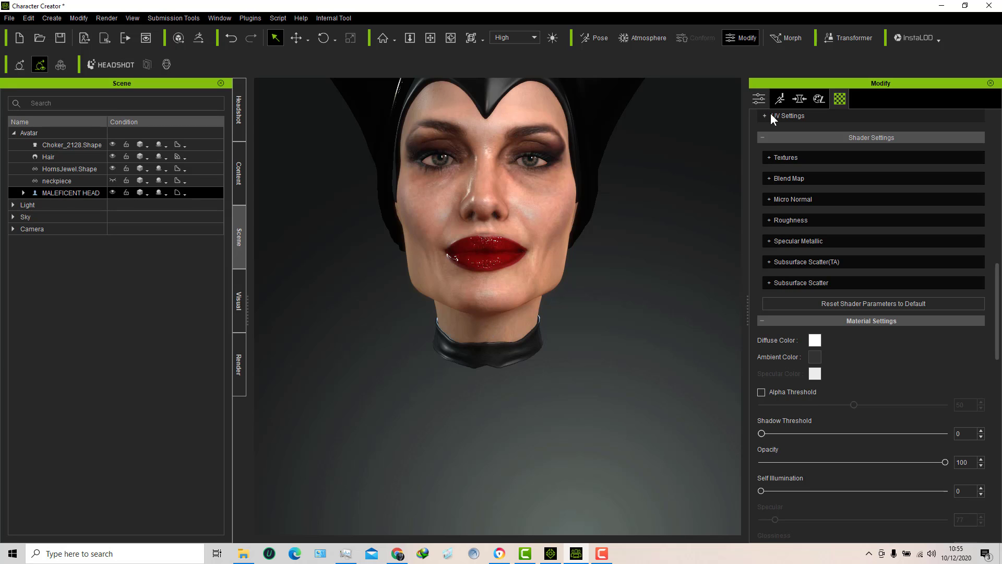
pyautogui.click(759, 99)
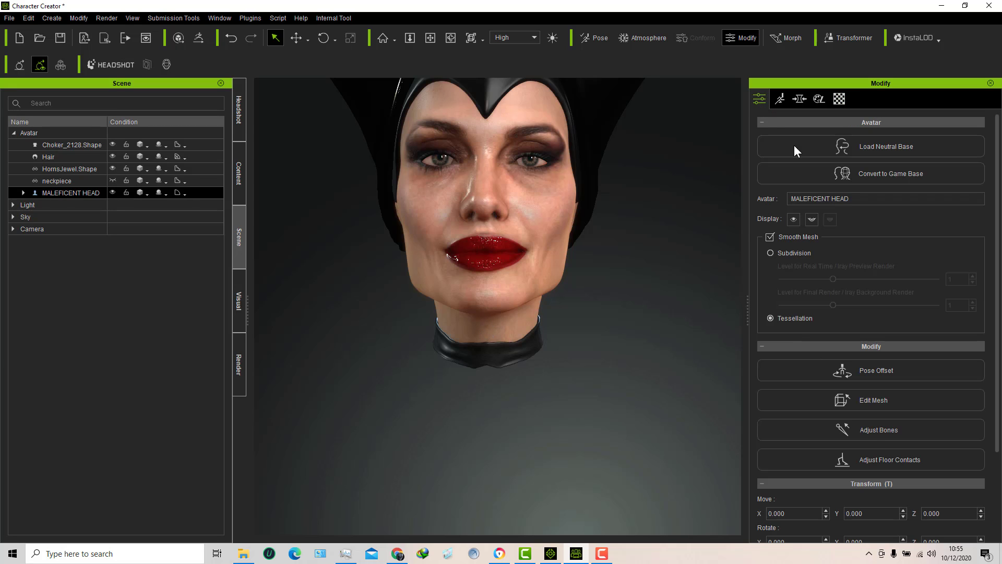
pyautogui.click(866, 408)
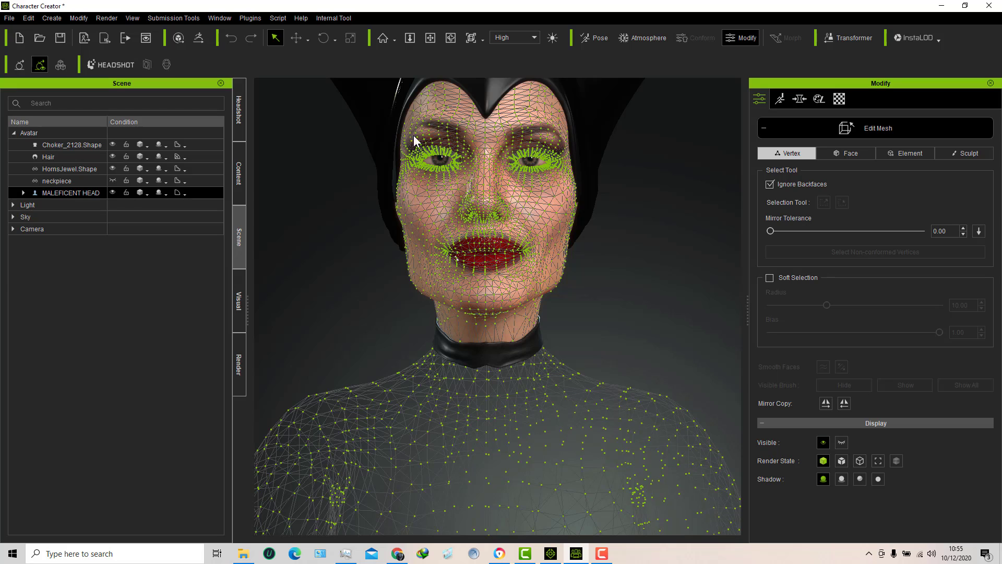
# - Examine the avatar's mesh vertices over the whole body from all around, and up close on the face and neck
pyautogui.click(411, 37)
pyautogui.moveTo(380, 292); pyautogui.dragTo(349, 475)
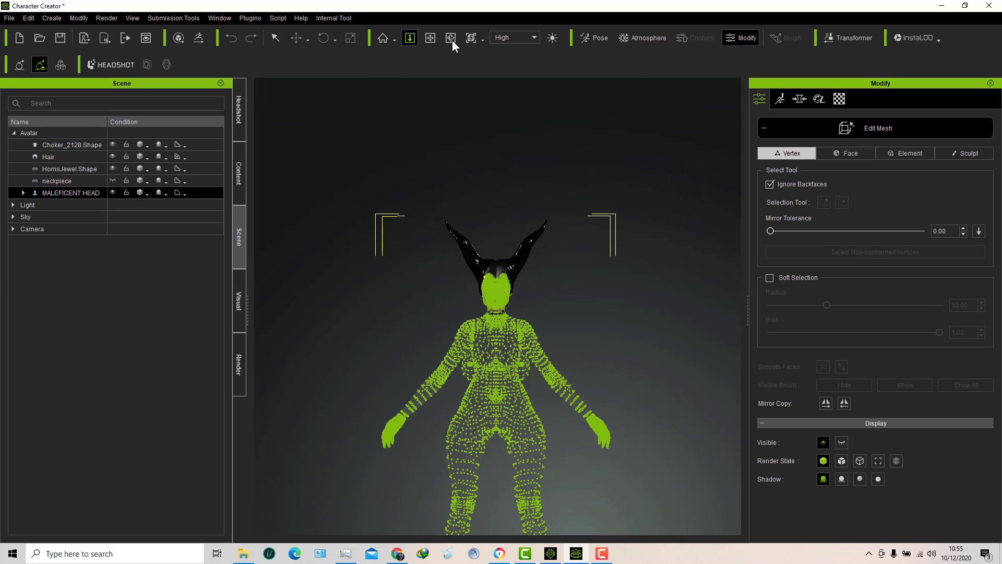
pyautogui.click(430, 38)
pyautogui.moveTo(420, 246); pyautogui.dragTo(412, 167)
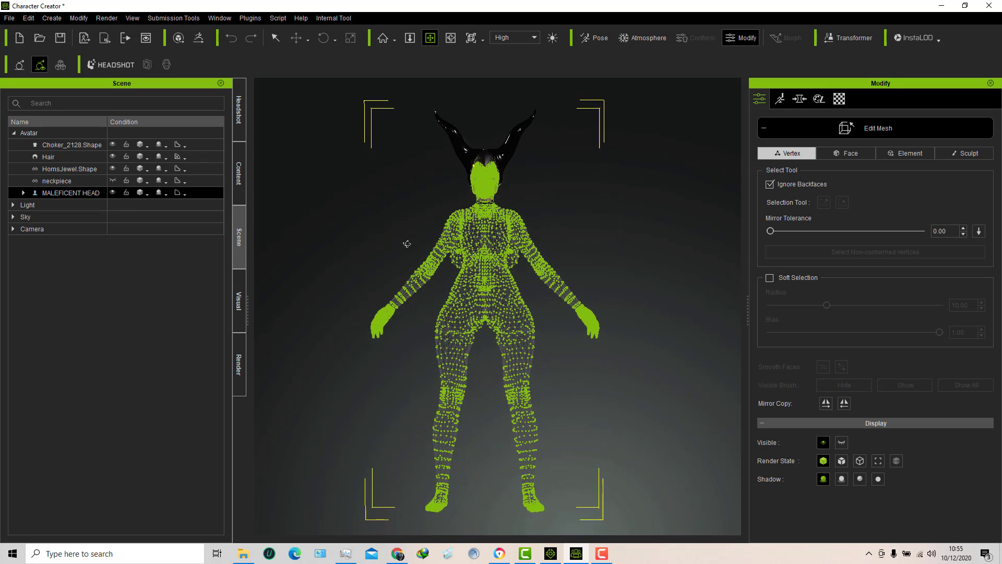
pyautogui.moveTo(548, 271); pyautogui.dragTo(715, 259, button='right')
pyautogui.moveTo(416, 309); pyautogui.dragTo(731, 295, button='right')
pyautogui.moveTo(412, 303); pyautogui.dragTo(705, 303, button='right')
pyautogui.click(407, 38)
pyautogui.moveTo(485, 219); pyautogui.dragTo(416, 43)
pyautogui.click(430, 38)
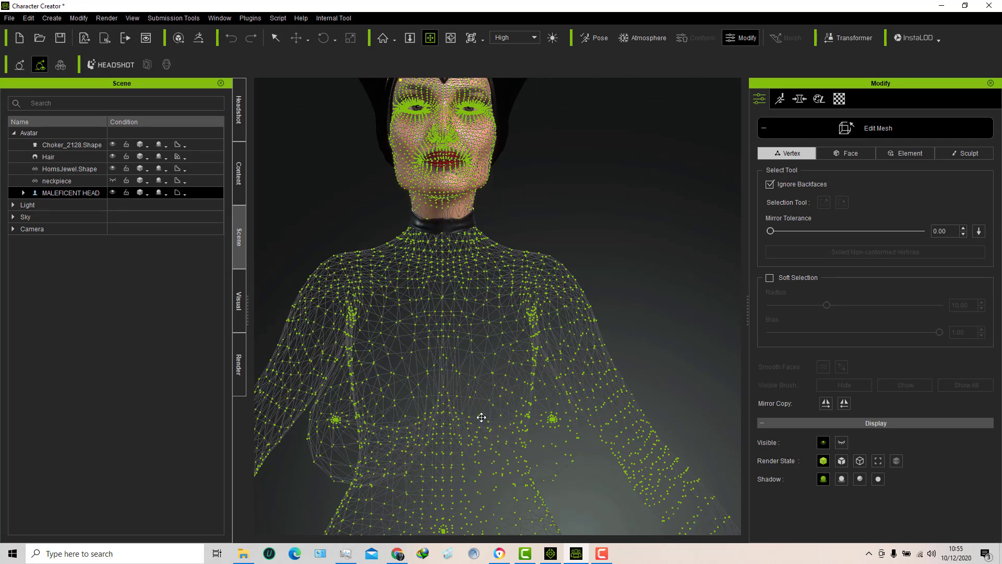
pyautogui.moveTo(481, 418); pyautogui.dragTo(481, 201)
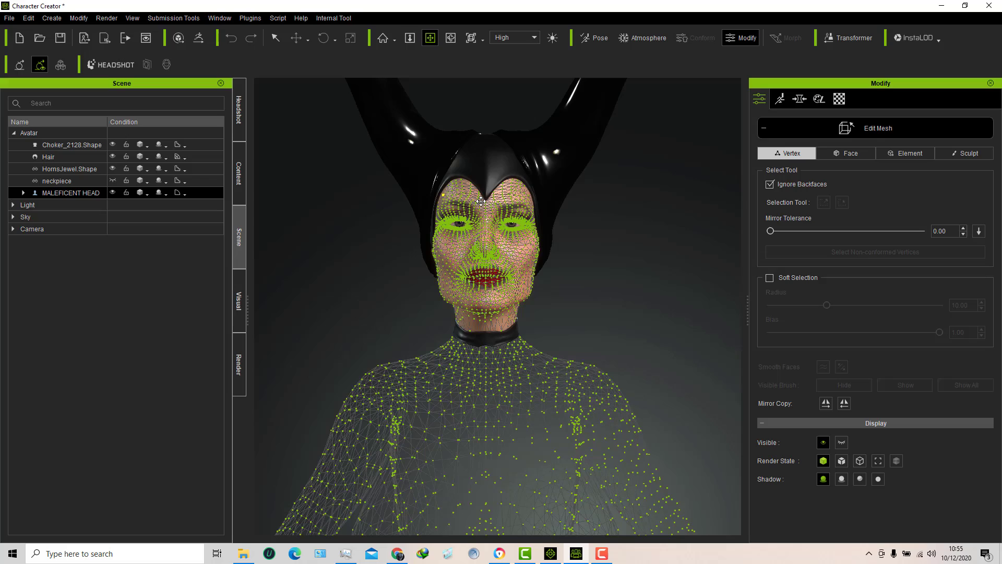
pyautogui.click(410, 37)
pyautogui.moveTo(472, 272); pyautogui.dragTo(449, 83)
pyautogui.click(430, 38)
pyautogui.moveTo(489, 261); pyautogui.dragTo(490, 308)
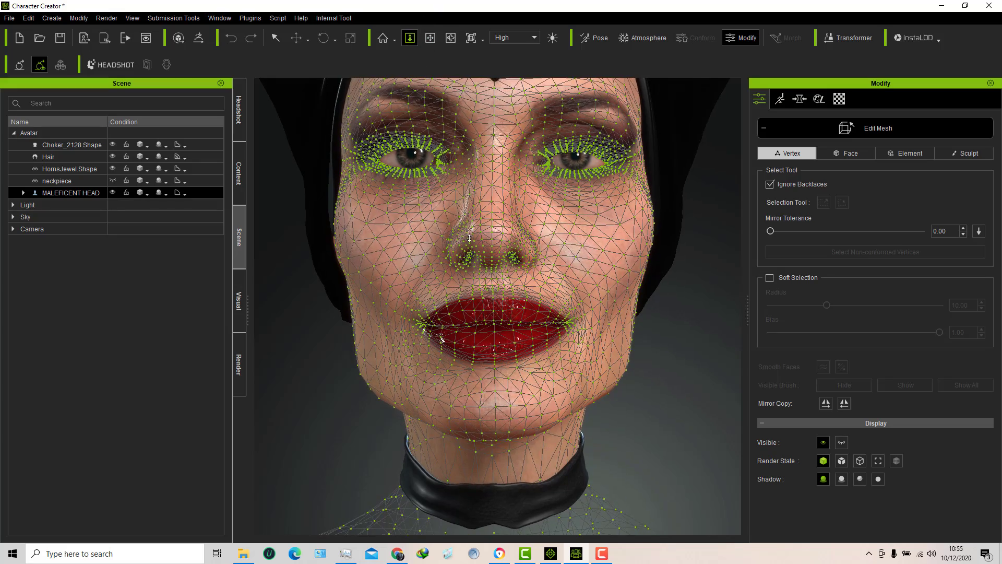
pyautogui.moveTo(469, 238); pyautogui.dragTo(469, 318)
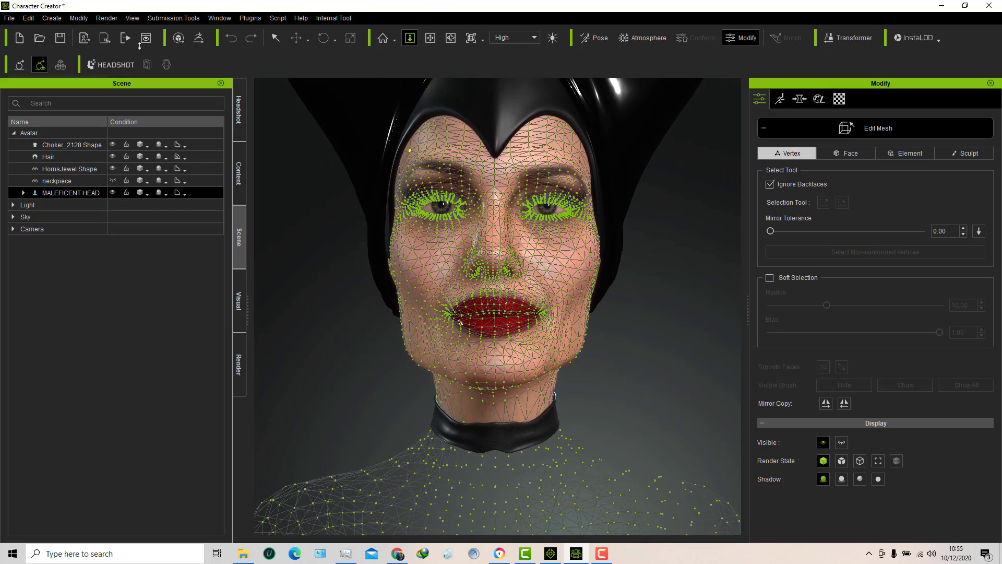
# - Select the faces across the front of the neck around the choker on the avatar's mesh and hide them
pyautogui.click(275, 39)
pyautogui.click(847, 155)
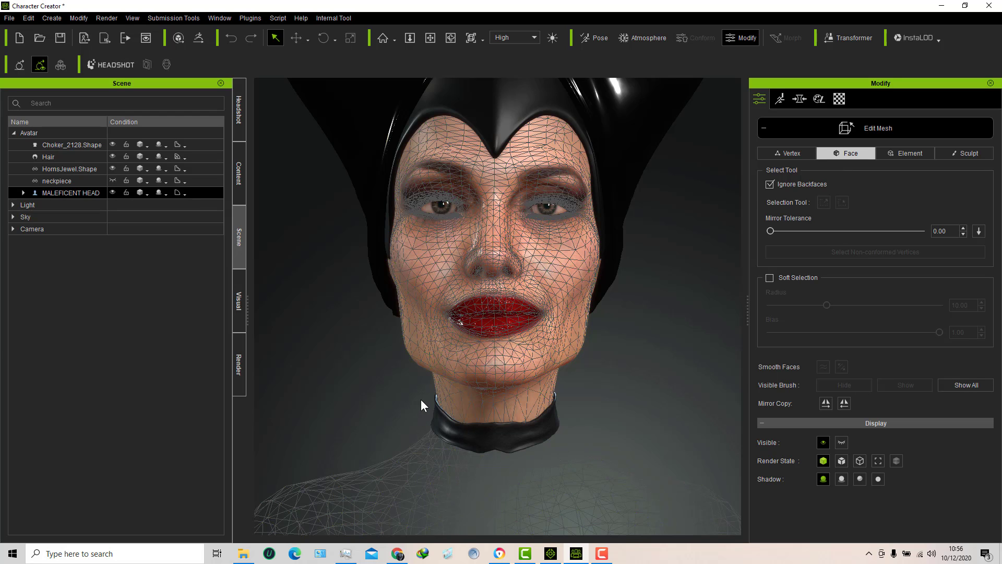
pyautogui.moveTo(483, 420); pyautogui.dragTo(603, 461)
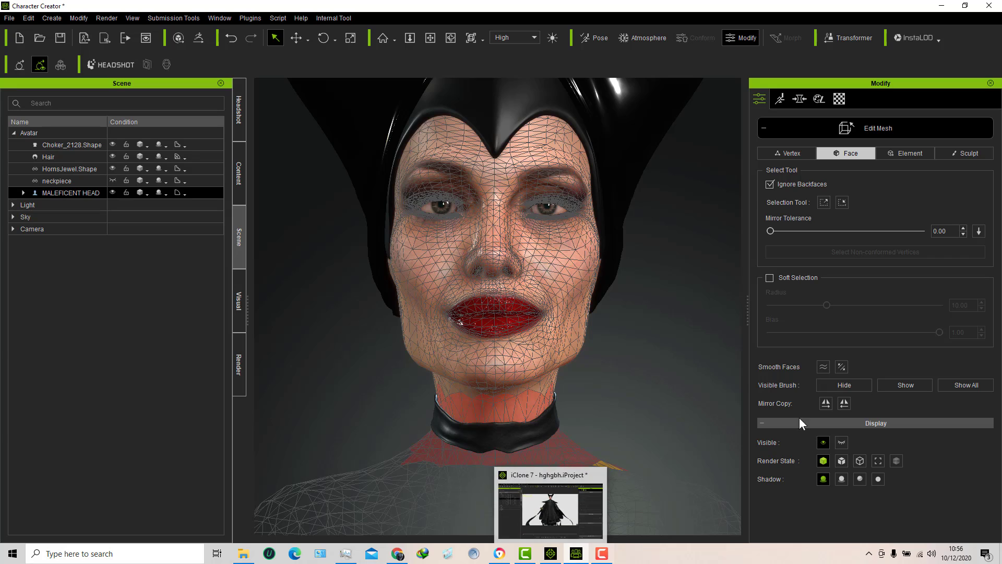
pyautogui.click(842, 385)
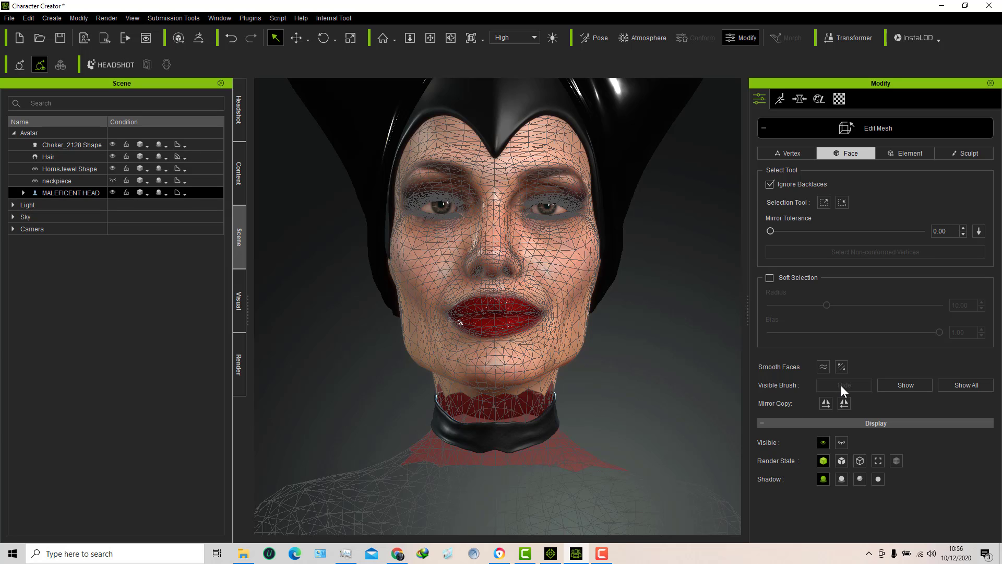
# - Select the remaining faces at the side and back of the neck in profile view and hide them
pyautogui.click(430, 37)
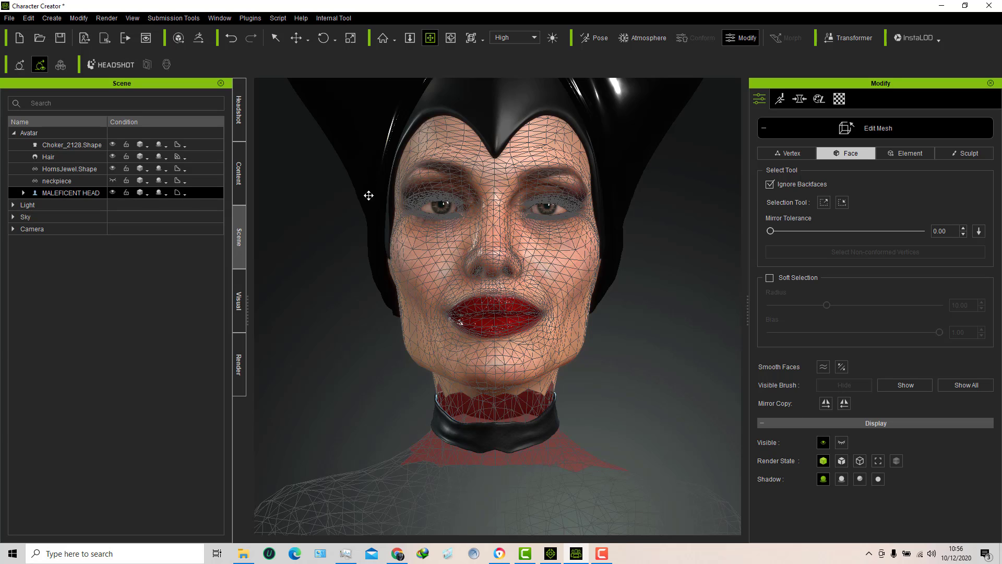
pyautogui.moveTo(444, 231); pyautogui.dragTo(684, 264)
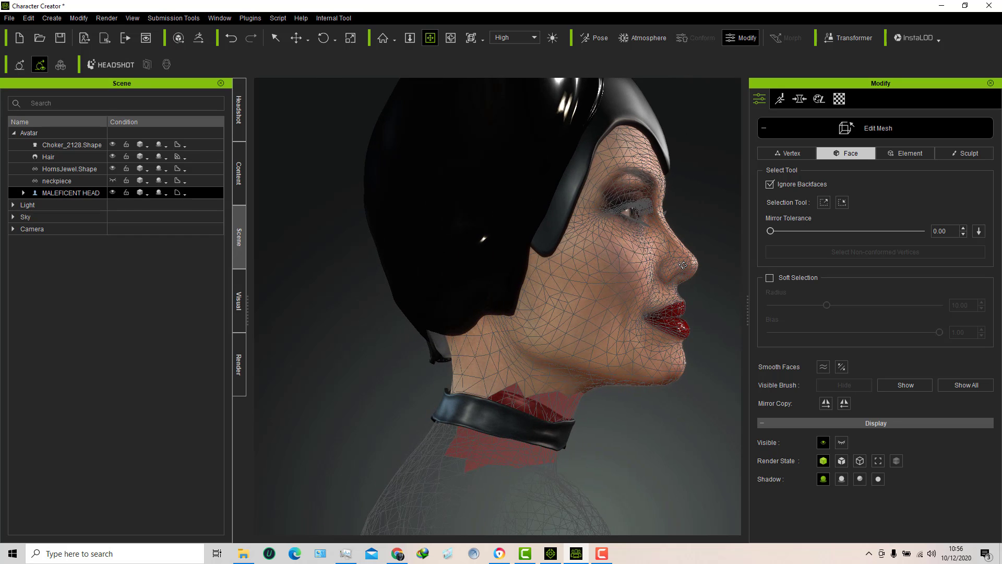
pyautogui.click(274, 38)
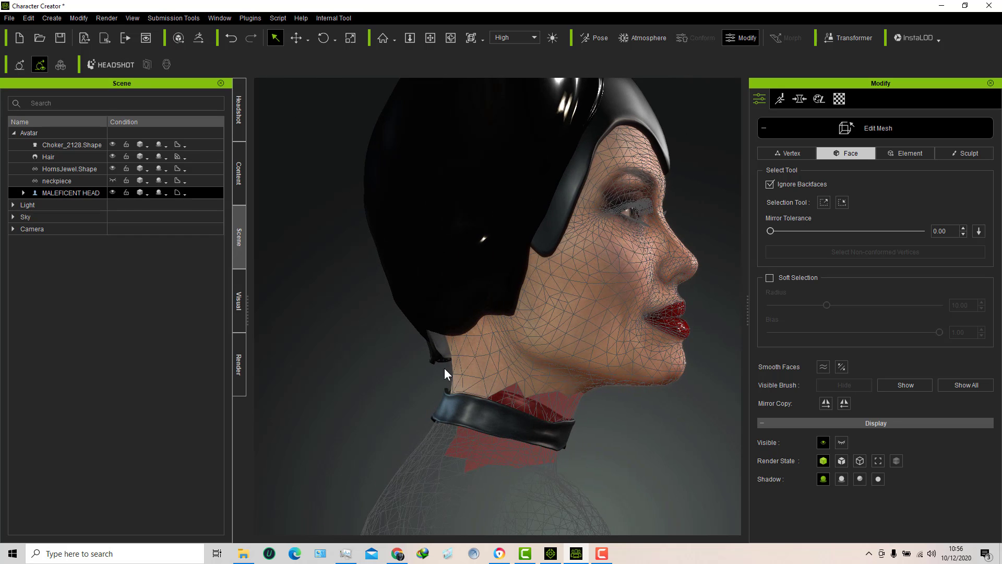
pyautogui.moveTo(443, 367); pyautogui.dragTo(539, 437)
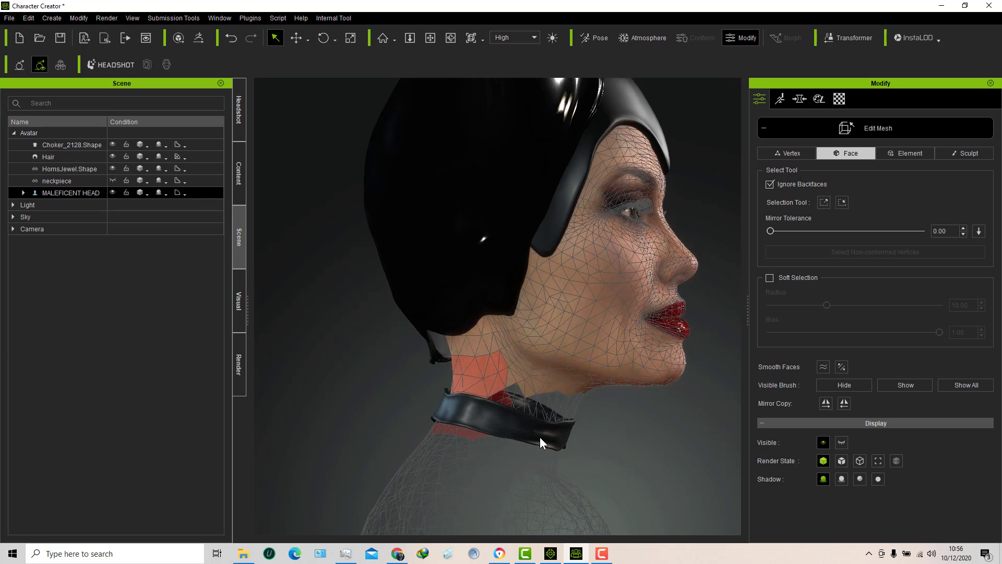
pyautogui.click(844, 385)
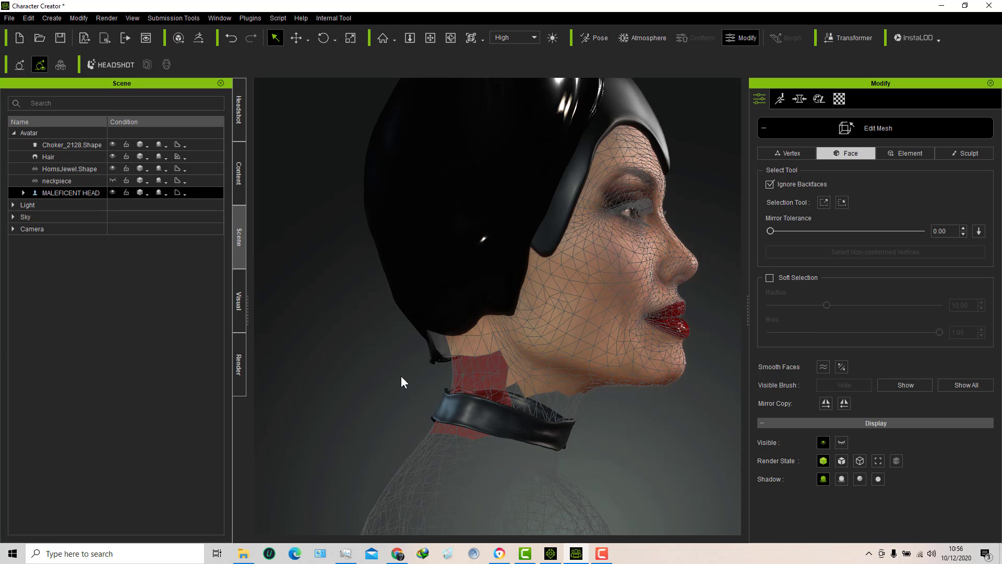
pyautogui.click(333, 348)
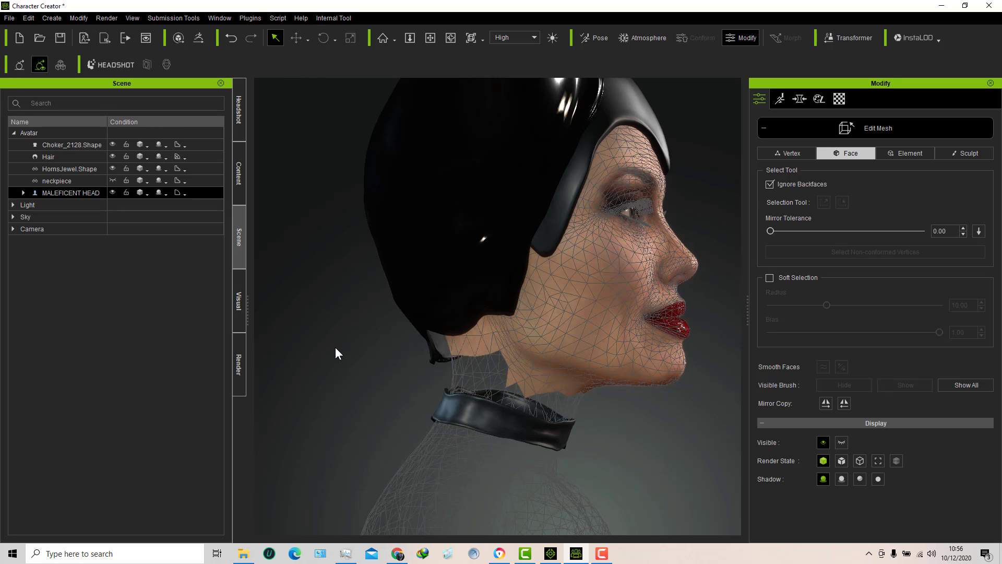
# - Leave Edit Mesh and undo the hiding of the neck faces
pyautogui.click(879, 131)
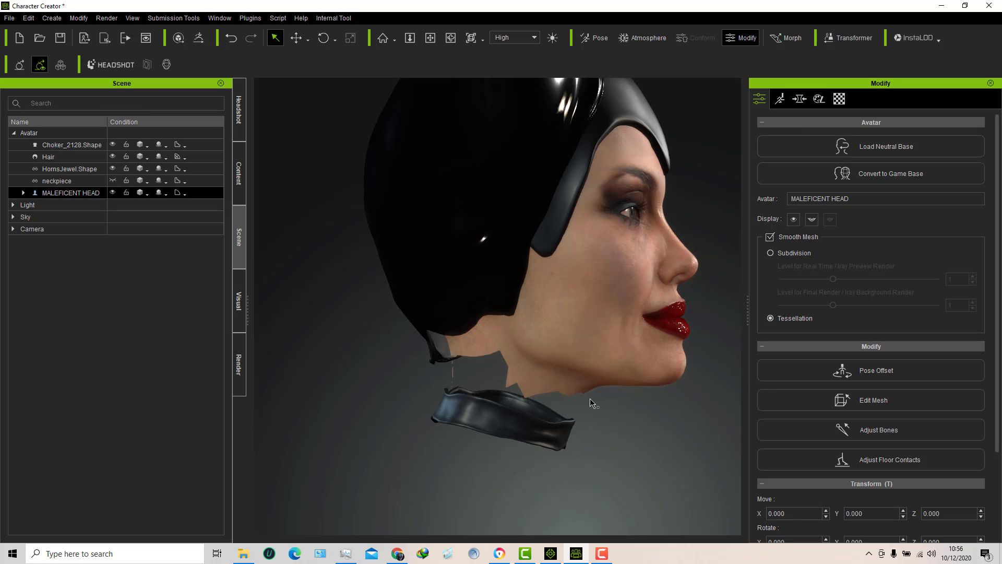
pyautogui.click(228, 39)
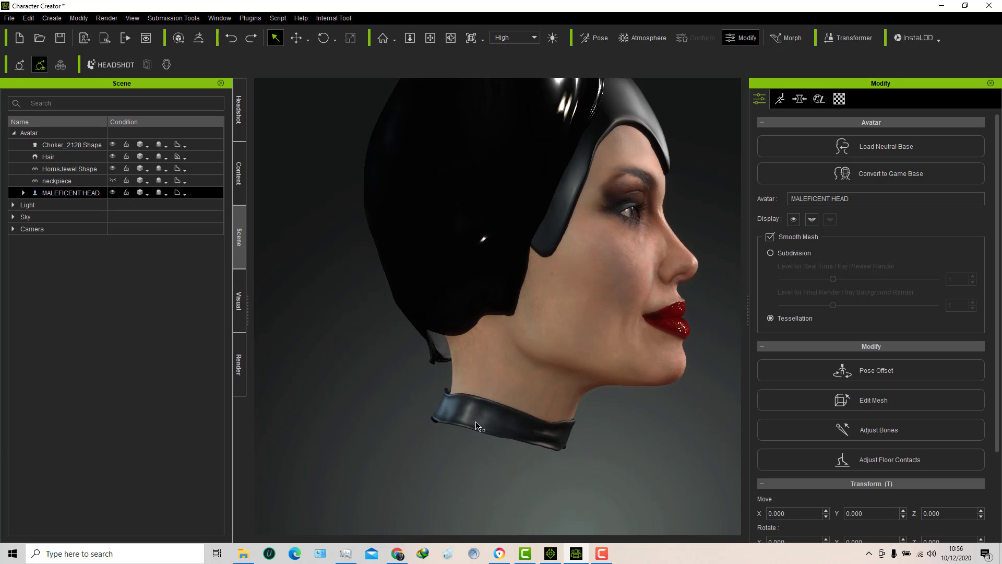
# - Temporarily hide Choker_2128.Shape to inspect the cut edge of the neck from both sides, and show the choker again
pyautogui.click(514, 432)
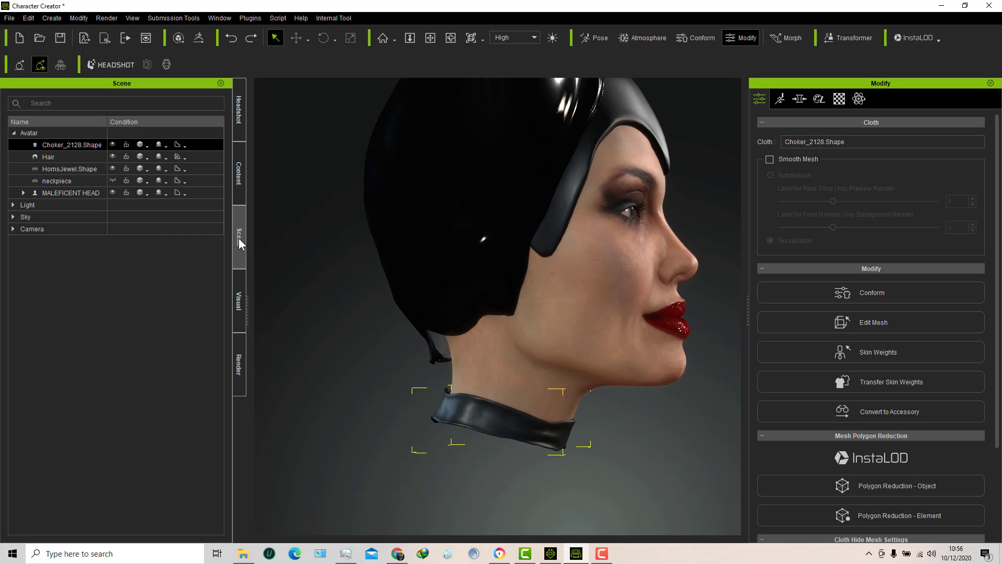
pyautogui.click(112, 144)
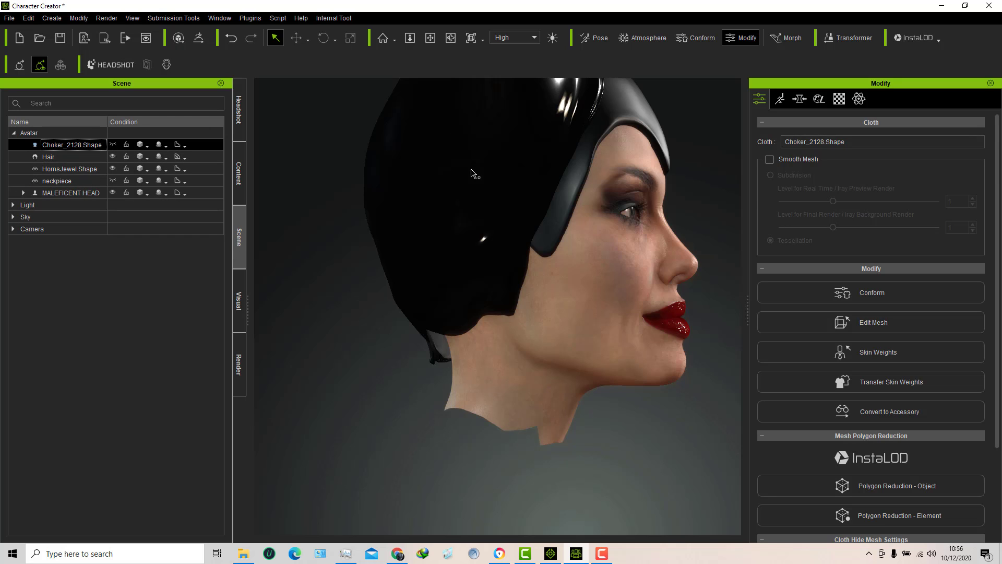
pyautogui.click(430, 38)
pyautogui.moveTo(512, 262); pyautogui.dragTo(538, 352)
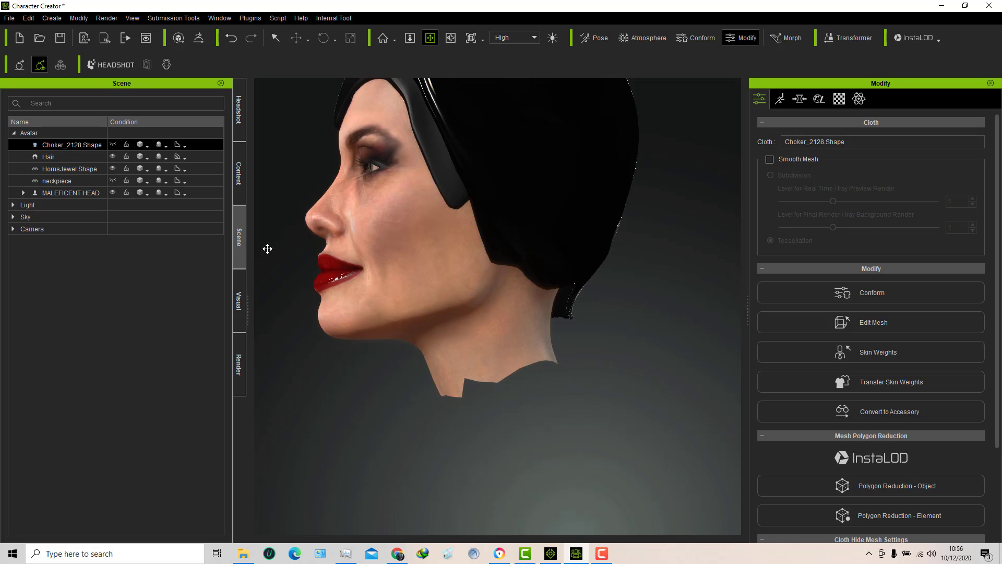
pyautogui.click(112, 145)
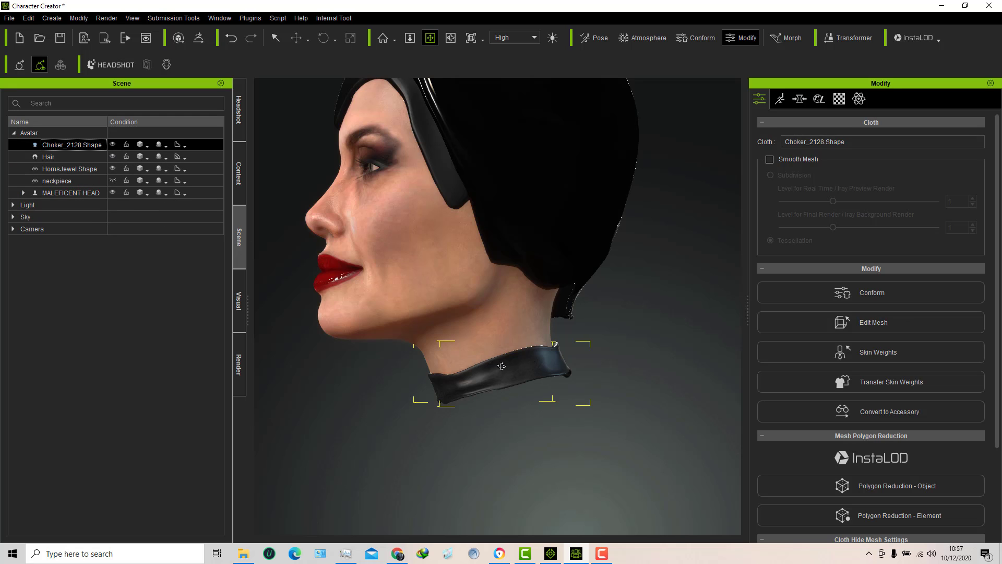
# - Examine how the choker covers the neck edge from the front, at an angle and in profile
pyautogui.moveTo(418, 388); pyautogui.dragTo(558, 441)
pyautogui.moveTo(558, 441); pyautogui.dragTo(431, 323, button='right')
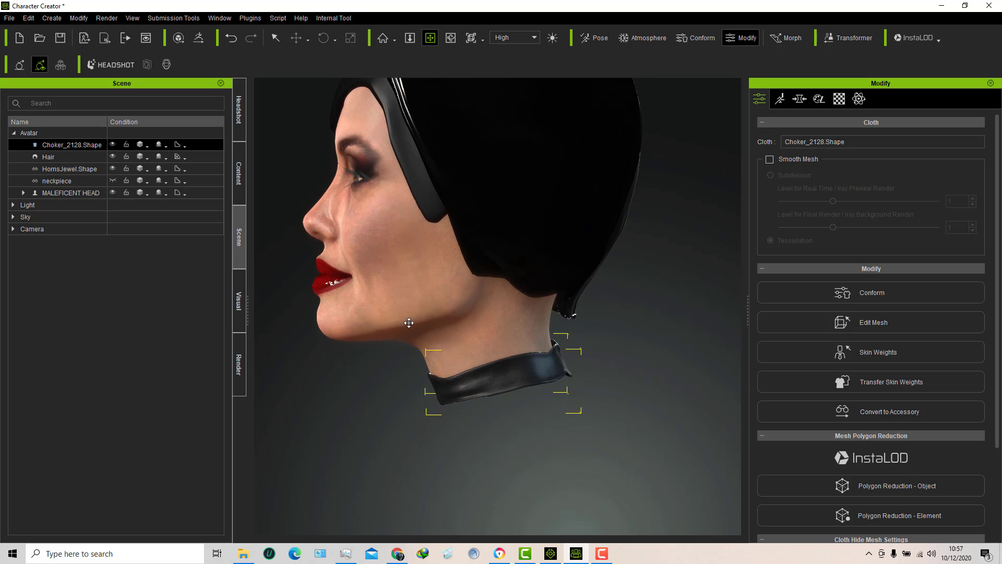
pyautogui.moveTo(679, 301); pyautogui.dragTo(600, 287, button='right')
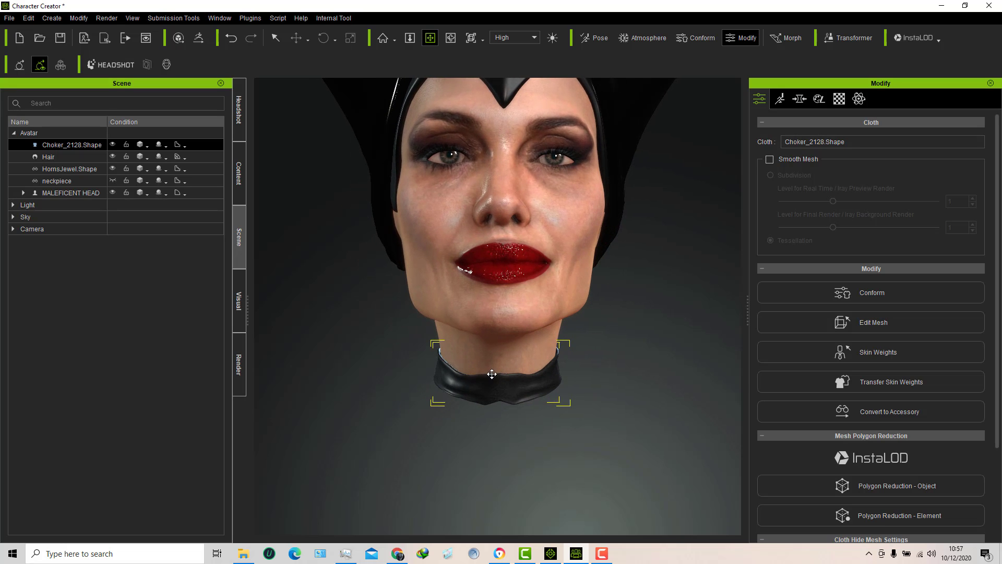
pyautogui.moveTo(462, 364); pyautogui.dragTo(528, 336, button='right')
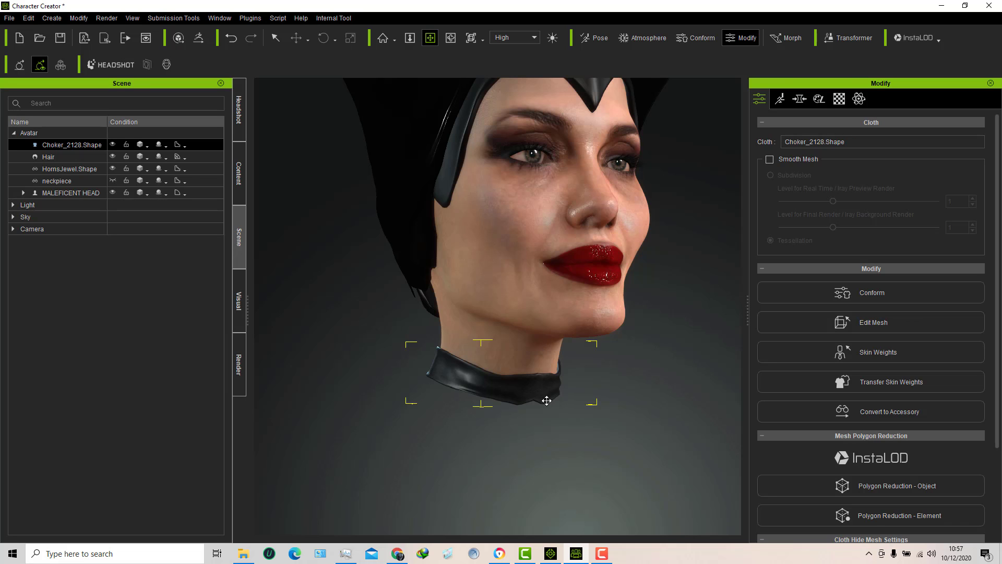
pyautogui.moveTo(445, 370); pyautogui.dragTo(491, 372, button='right')
pyautogui.moveTo(557, 393)
pyautogui.mouseDown(button='right')
pyautogui.moveTo(504, 389)
pyautogui.moveTo(521, 383)
pyautogui.moveTo(498, 378)
pyautogui.moveTo(579, 384)
pyautogui.moveTo(548, 386)
pyautogui.moveTo(566, 384)
pyautogui.mouseUp(button='right')
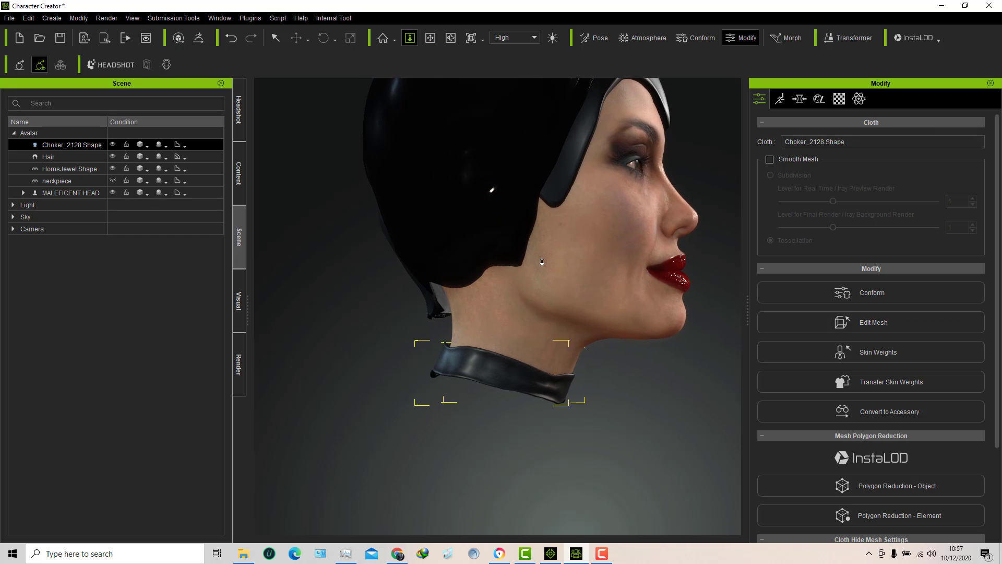
pyautogui.scroll(-5, 541, 262)
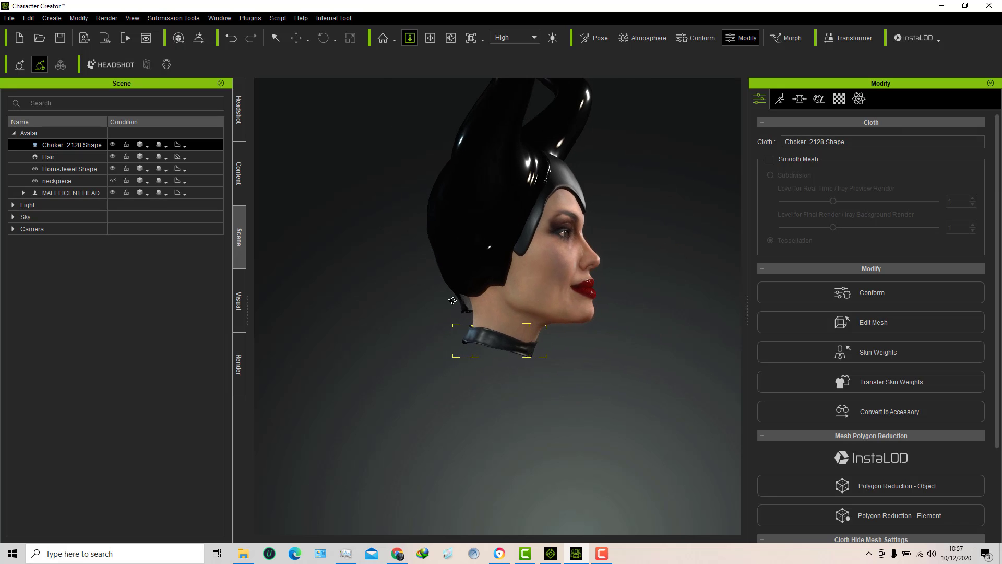
pyautogui.moveTo(452, 300); pyautogui.dragTo(462, 322, button='right')
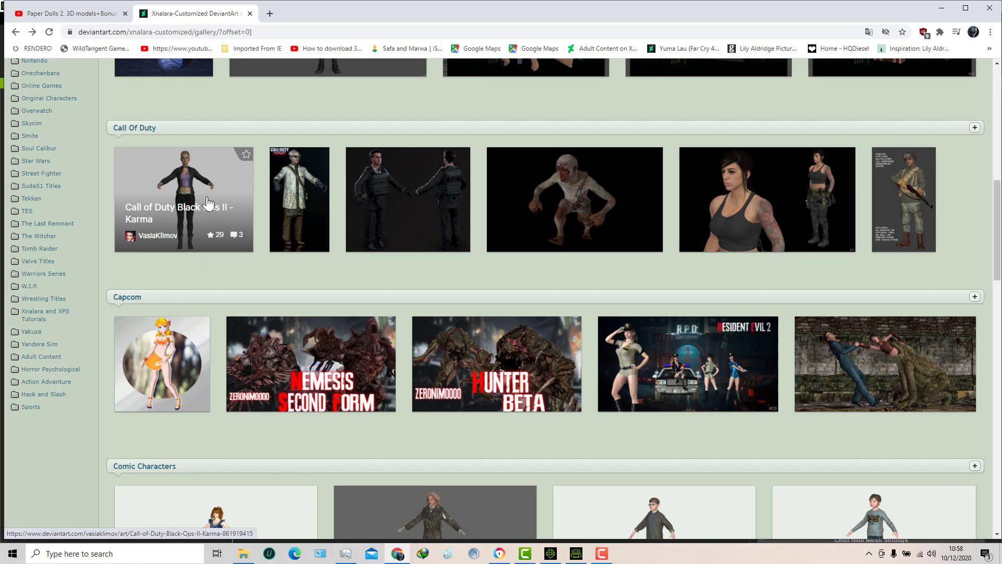
# - Open the Call of Duty Black Ops II - Karma model in the DeviantArt gallery and enlarge its image around the neck collar
pyautogui.click(329, 224)
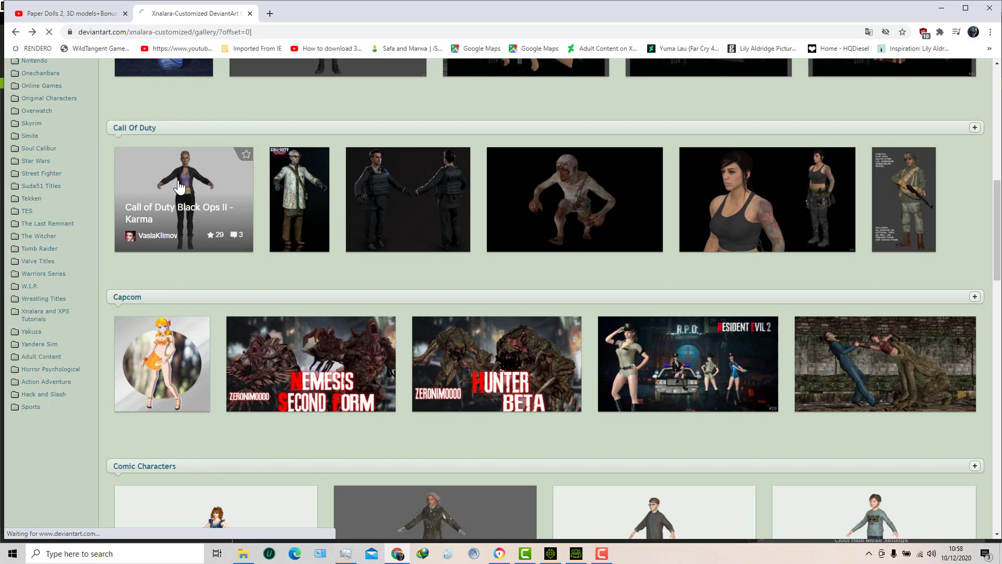
pyautogui.click(195, 187)
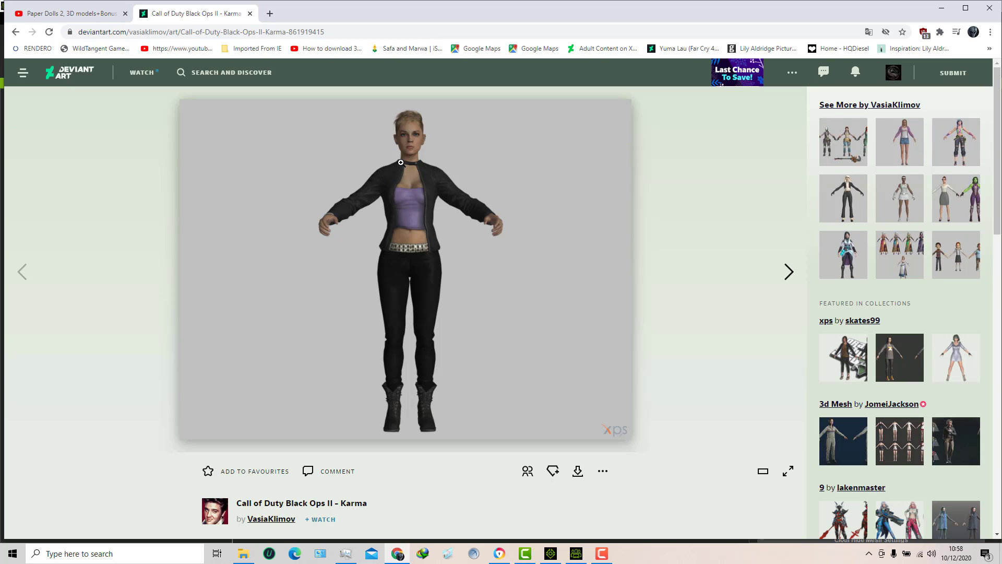
pyautogui.click(421, 163)
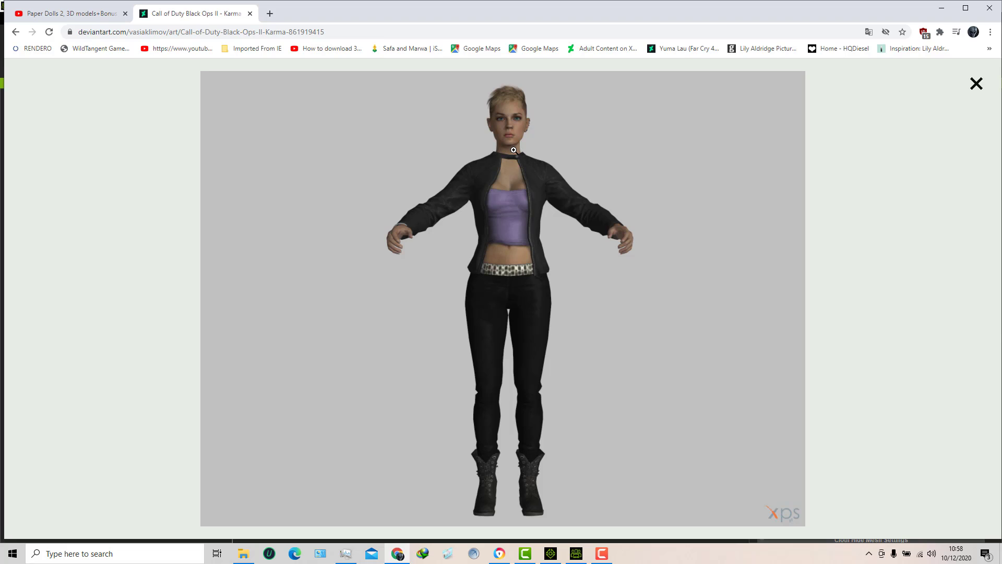
pyautogui.click(514, 150)
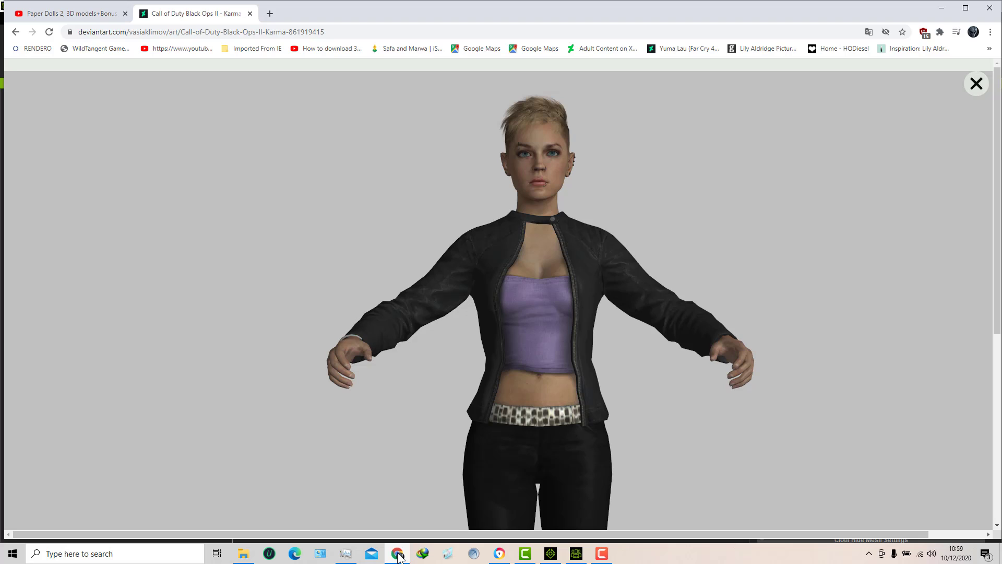
# - Return to Character Creator and inspect the choker and neck up close from both sides and the front
pyautogui.moveTo(398, 557)
pyautogui.click(576, 554)
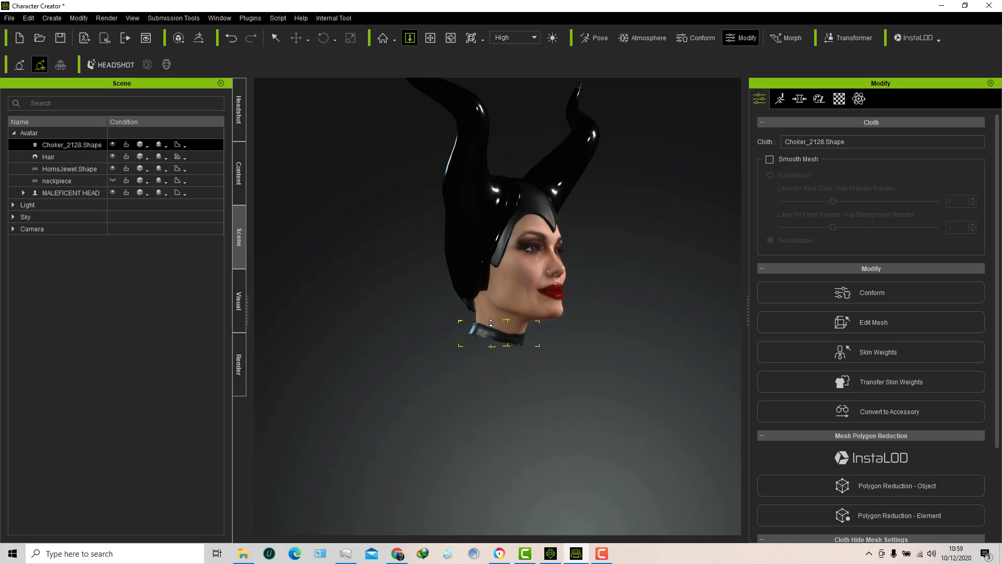
pyautogui.scroll(5, 491, 323)
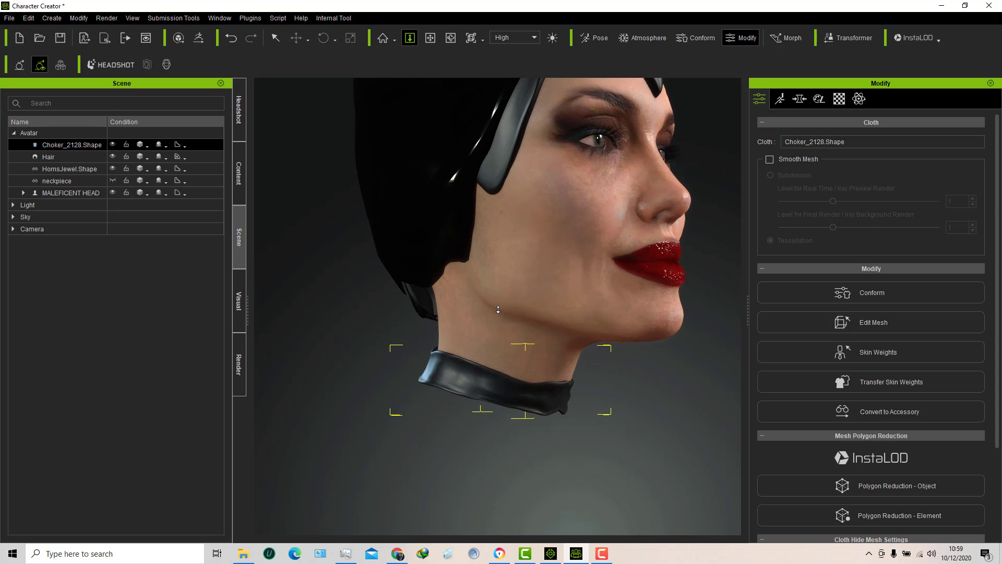
pyautogui.moveTo(498, 310); pyautogui.dragTo(434, 369)
pyautogui.moveTo(496, 425); pyautogui.dragTo(453, 429)
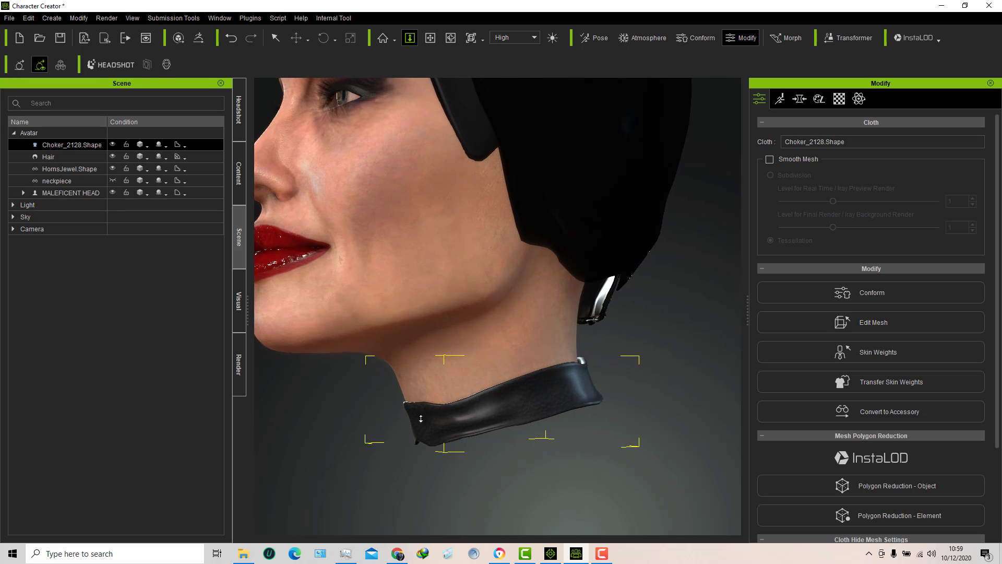
pyautogui.moveTo(493, 400); pyautogui.dragTo(535, 391)
pyautogui.moveTo(407, 411); pyautogui.dragTo(423, 429)
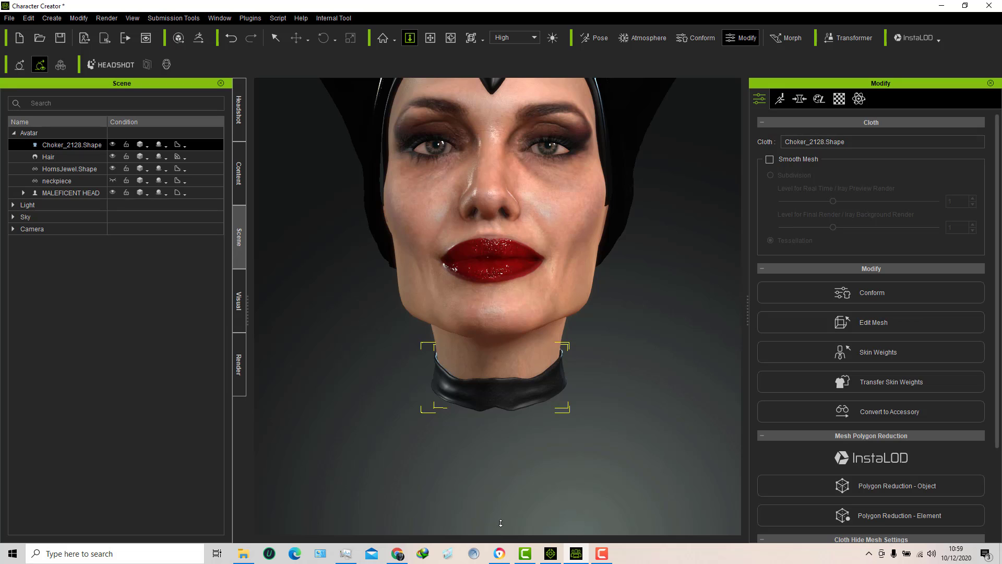
pyautogui.moveTo(488, 419); pyautogui.dragTo(481, 522)
pyautogui.moveTo(401, 428); pyautogui.dragTo(461, 432, button='right')
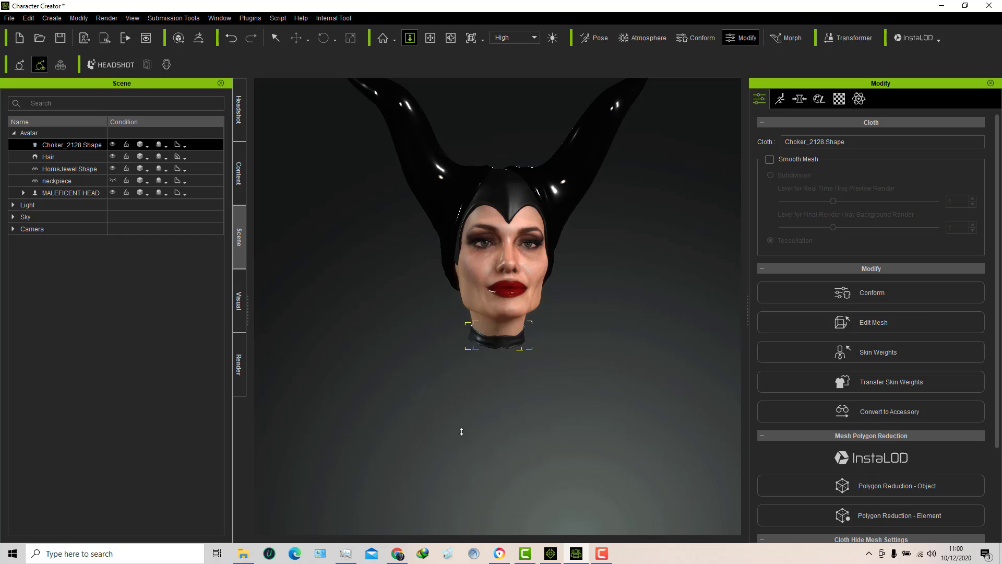
# - Switch to iClone, view the full costumed character and play its animation, pausing at frame 29
pyautogui.click(550, 555)
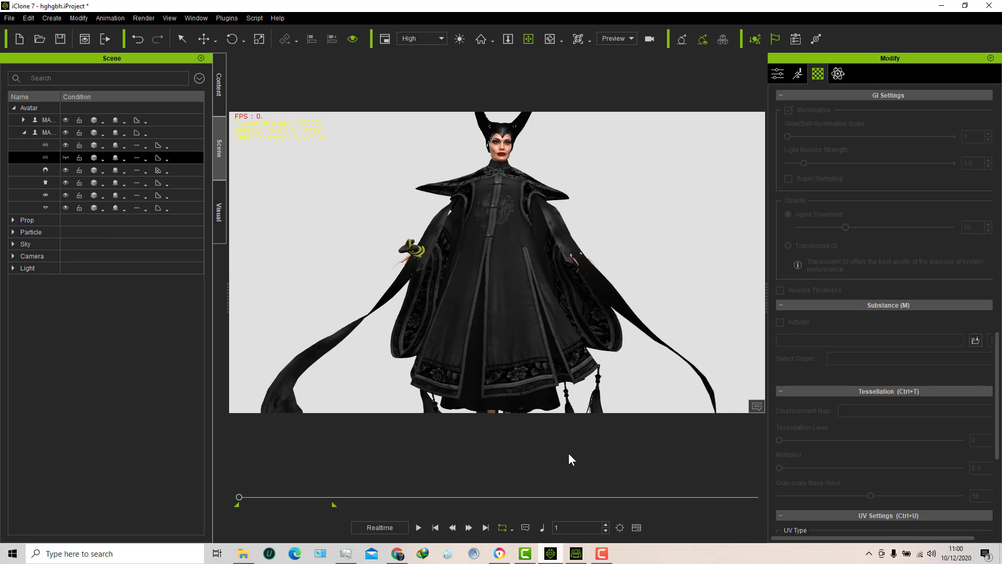
pyautogui.click(506, 41)
pyautogui.moveTo(495, 269); pyautogui.dragTo(504, 299)
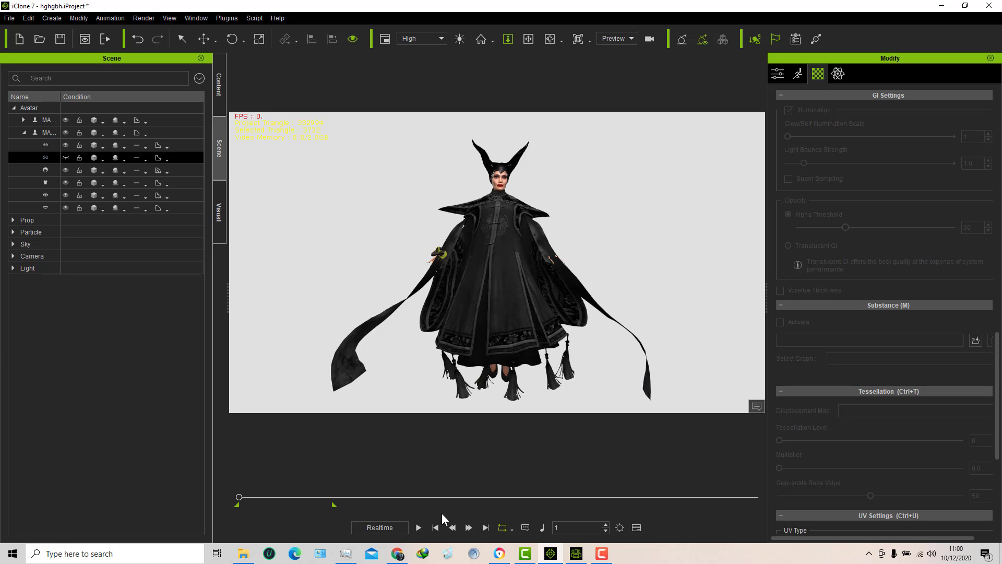
pyautogui.click(418, 528)
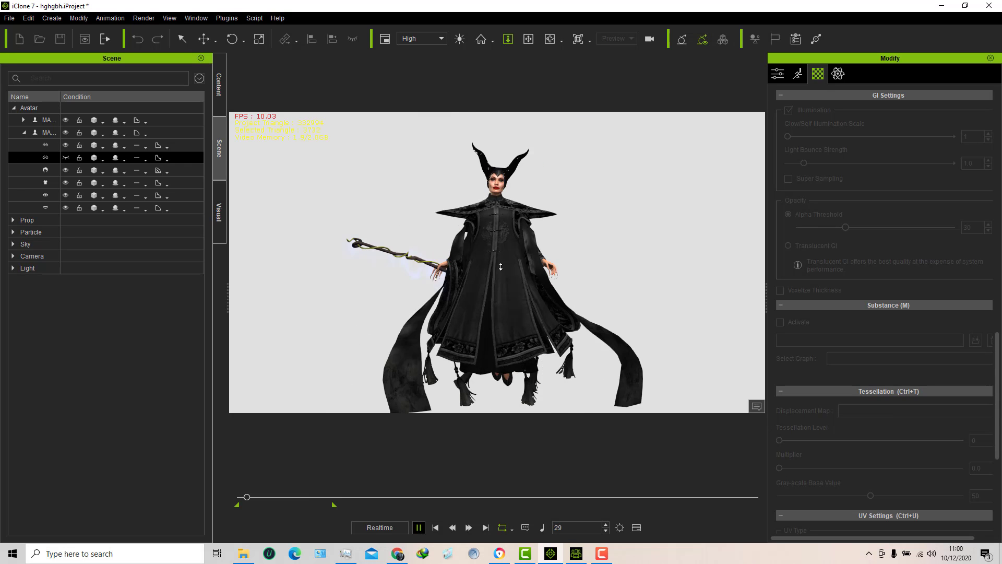
pyautogui.click(418, 527)
# - Examine the character's head and the costume's collar up close
pyautogui.moveTo(501, 252); pyautogui.dragTo(530, 49)
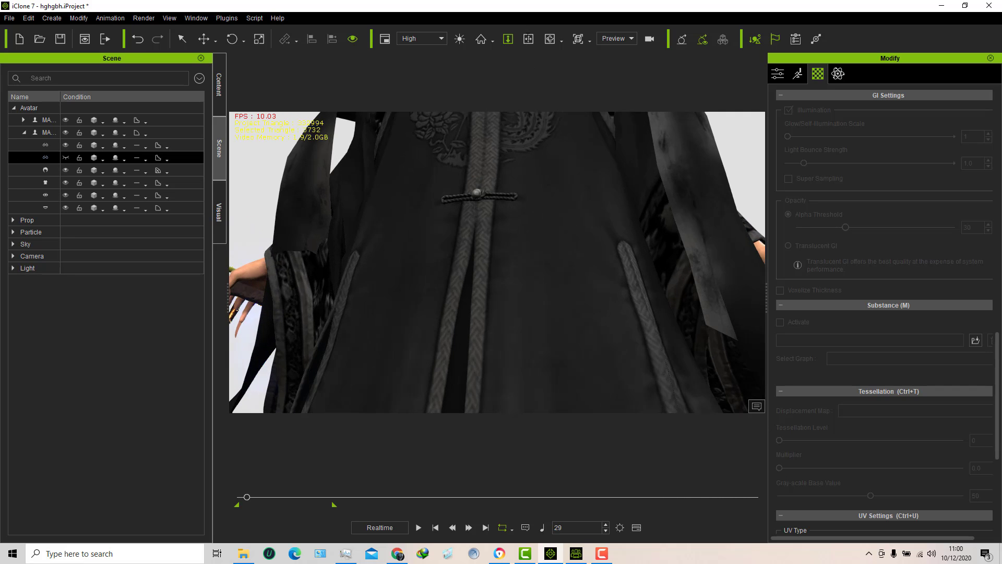
pyautogui.click(528, 38)
pyautogui.moveTo(532, 370); pyautogui.dragTo(562, 297)
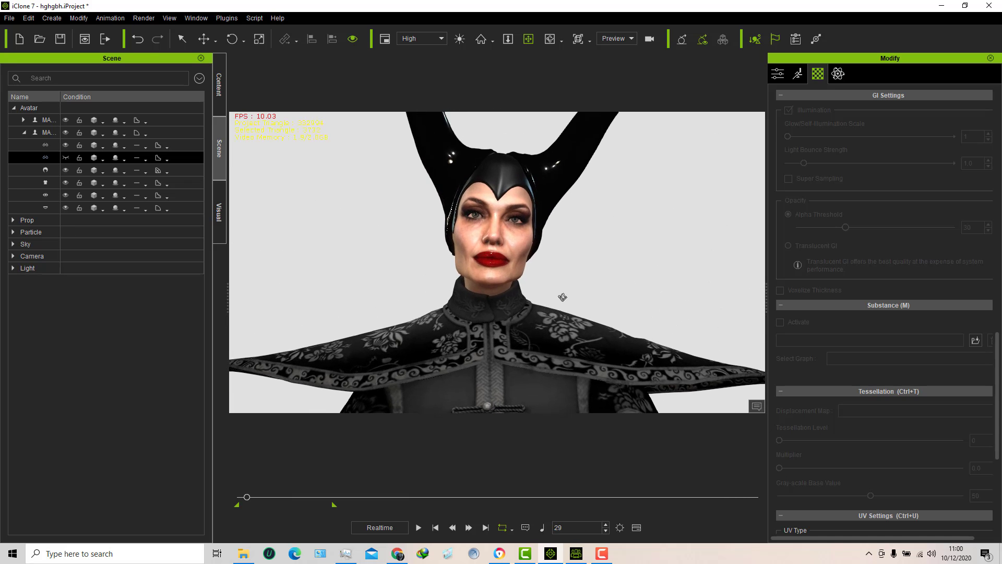
# - Switch to Character Creator and examine the Maleficent head, horns and choker from the front and the side
pyautogui.moveTo(562, 297); pyautogui.dragTo(500, 288, button='right')
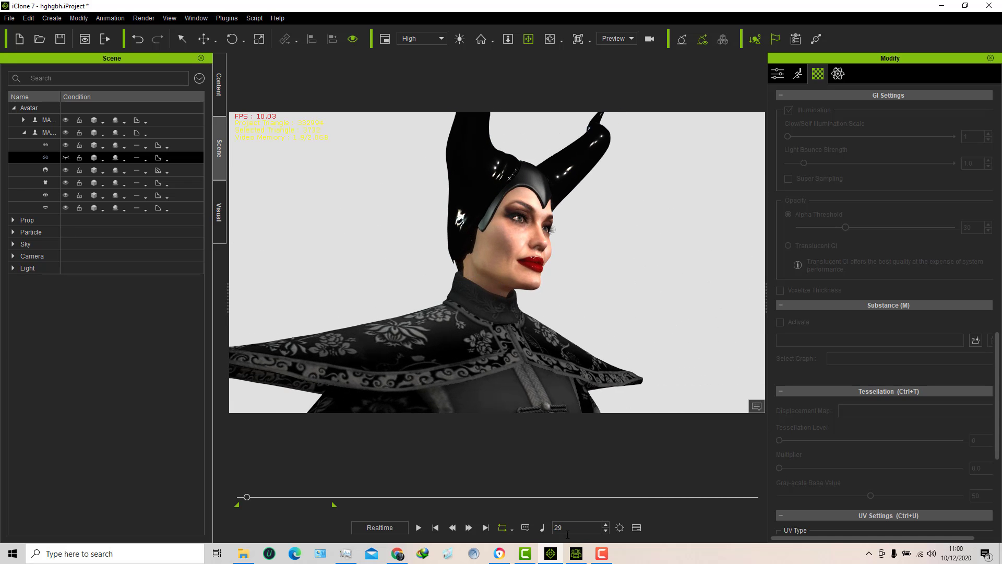
pyautogui.click(576, 554)
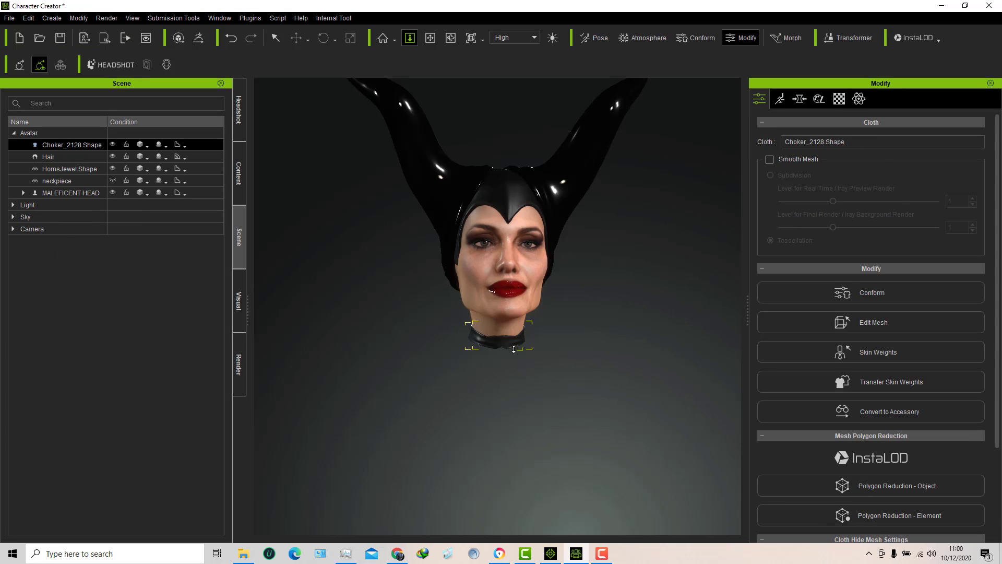
pyautogui.press('a')
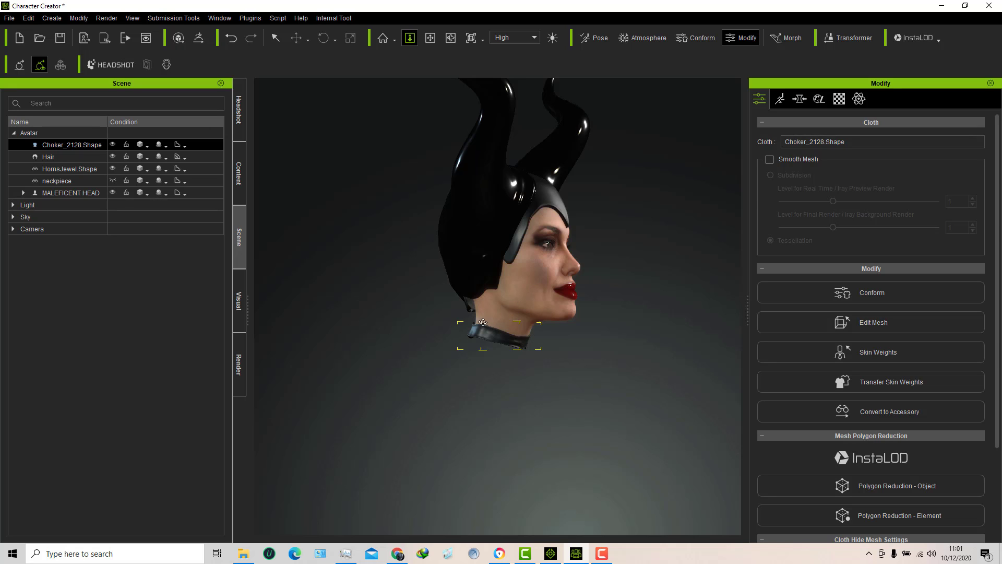
pyautogui.moveTo(483, 322); pyautogui.dragTo(499, 337, button='right')
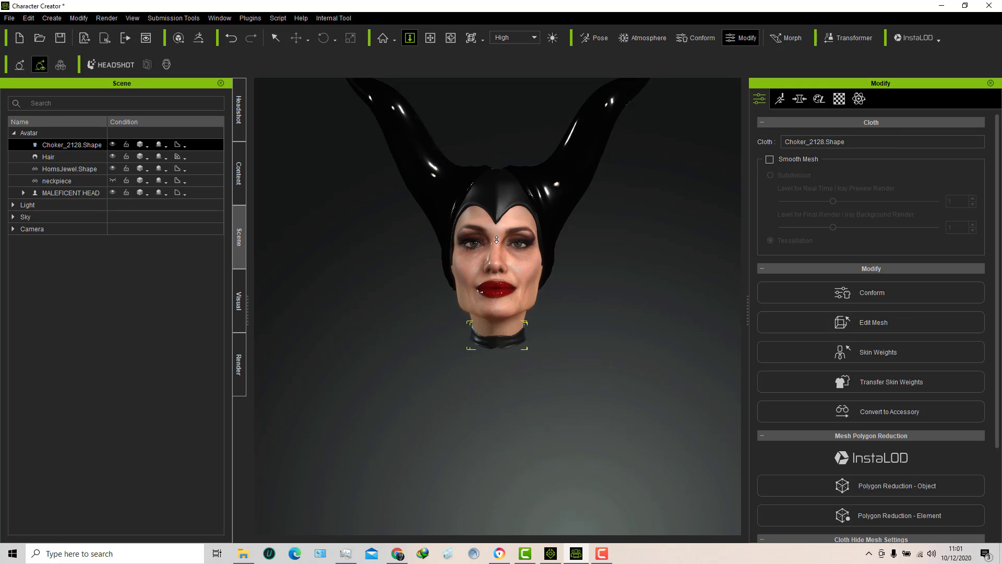
pyautogui.moveTo(476, 325); pyautogui.dragTo(635, 324, button='right')
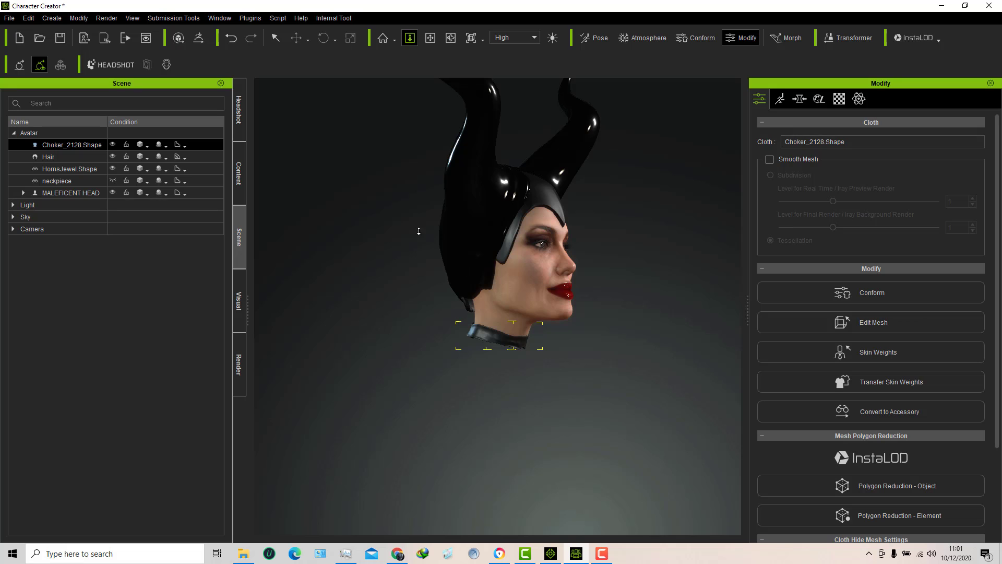
pyautogui.moveTo(561, 367); pyautogui.dragTo(467, 371, button='right')
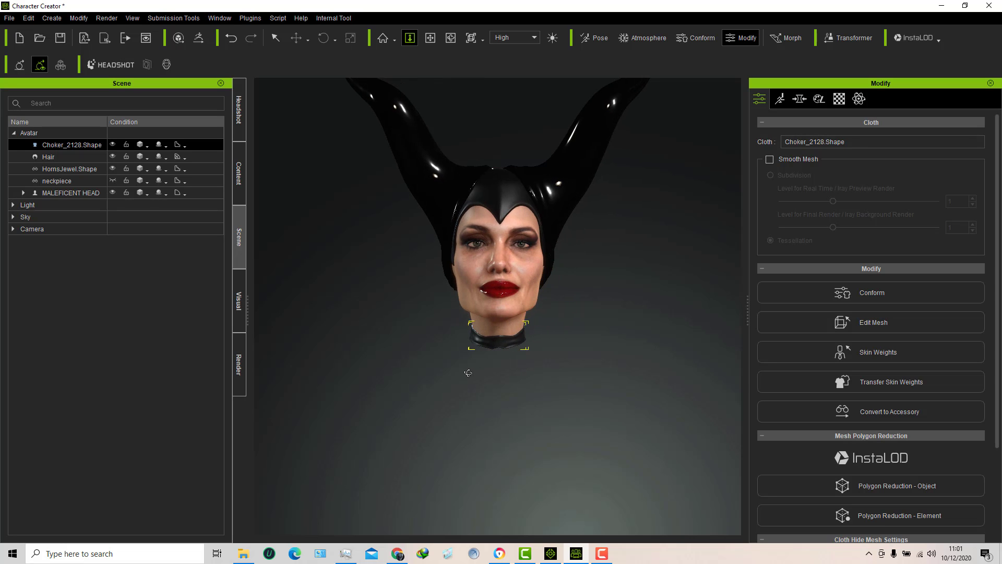
# - Return to iClone and hide the head avatar to check the costume's collar, restoring the head's visibility after the check
pyautogui.click(944, 9)
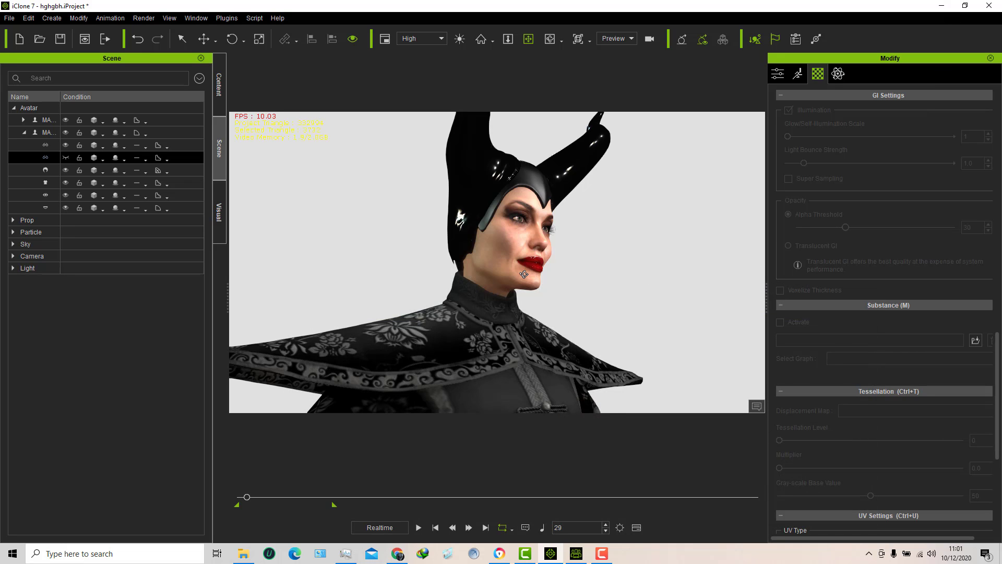
pyautogui.moveTo(524, 274); pyautogui.dragTo(619, 325, button='right')
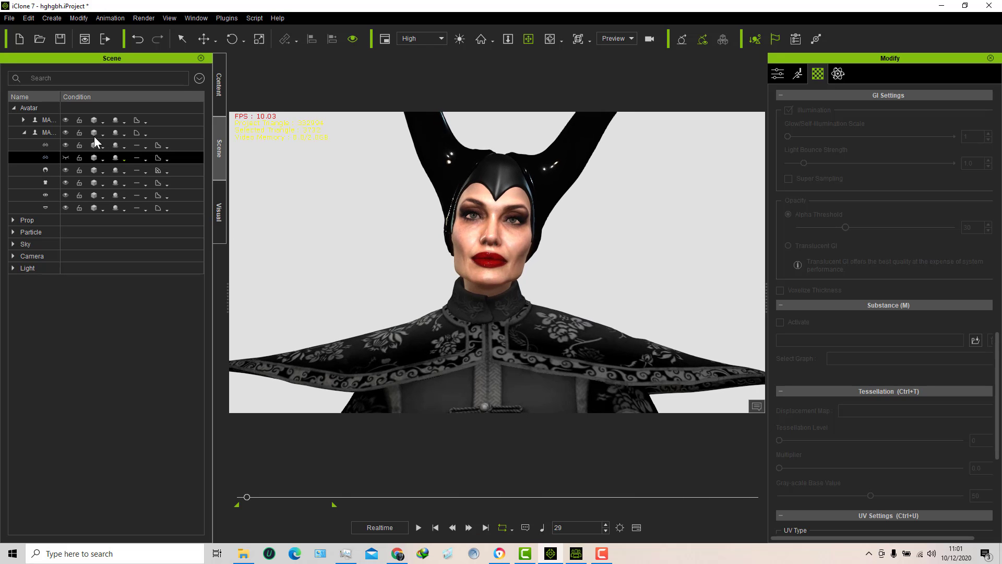
pyautogui.click(67, 135)
pyautogui.click(66, 133)
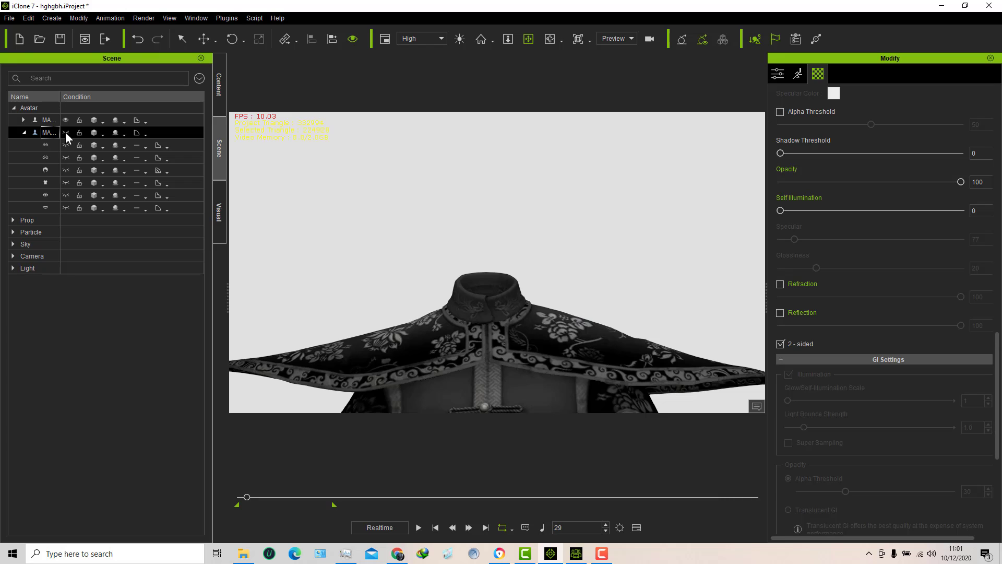
pyautogui.click(65, 132)
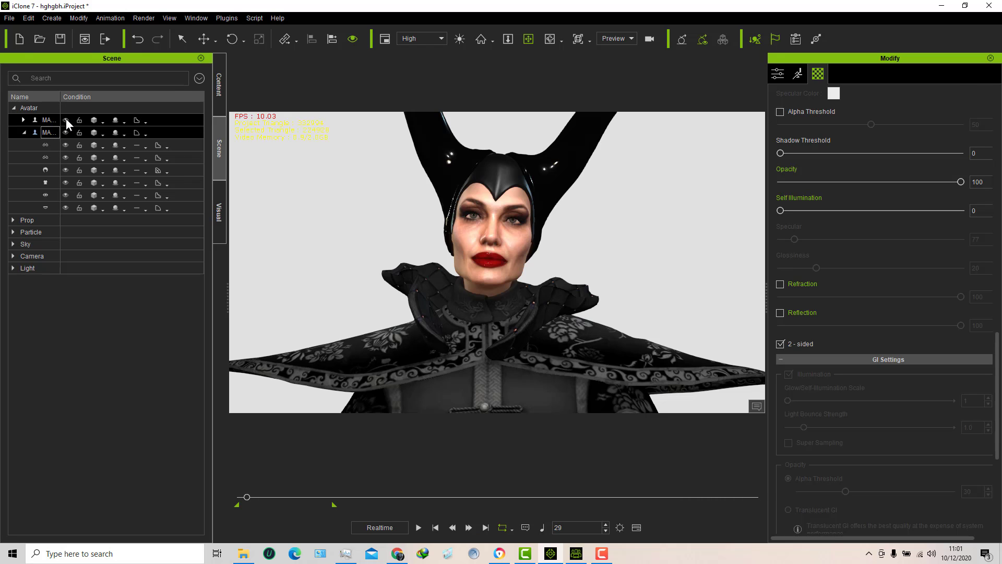
# - Hide the costumed body avatar while hiding the head avatar's feathered neckpiece, and show the body again
pyautogui.click(66, 119)
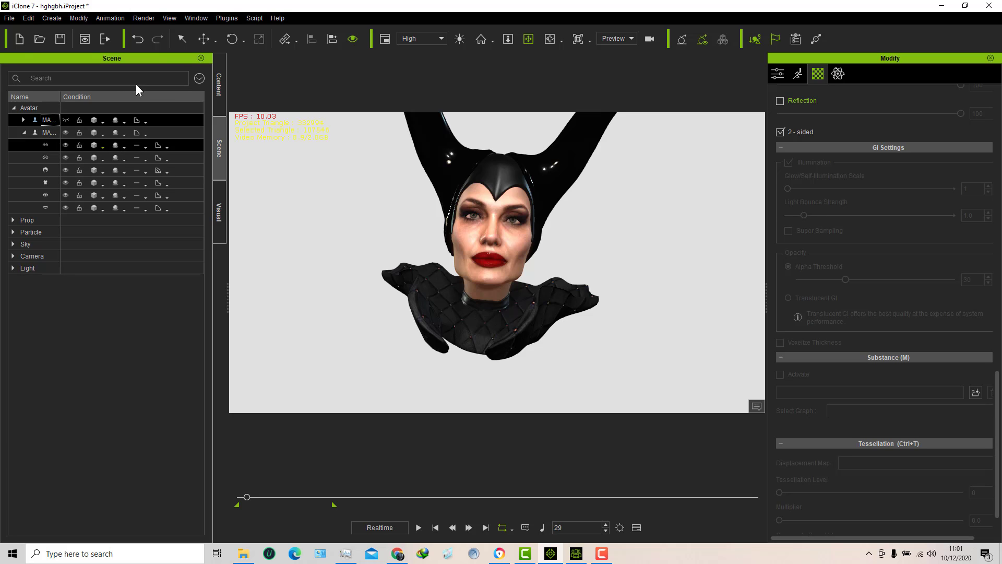
pyautogui.click(182, 39)
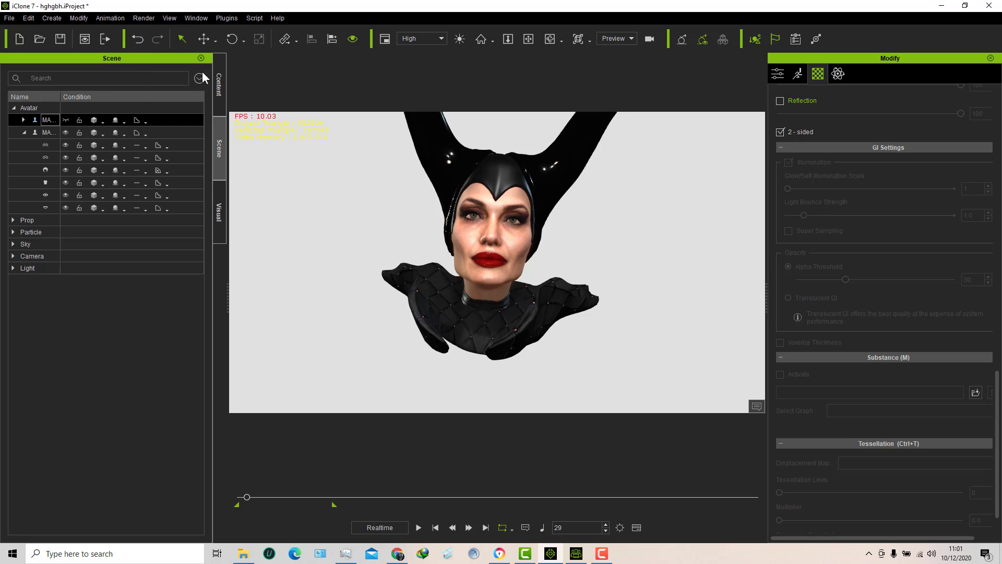
pyautogui.click(568, 310)
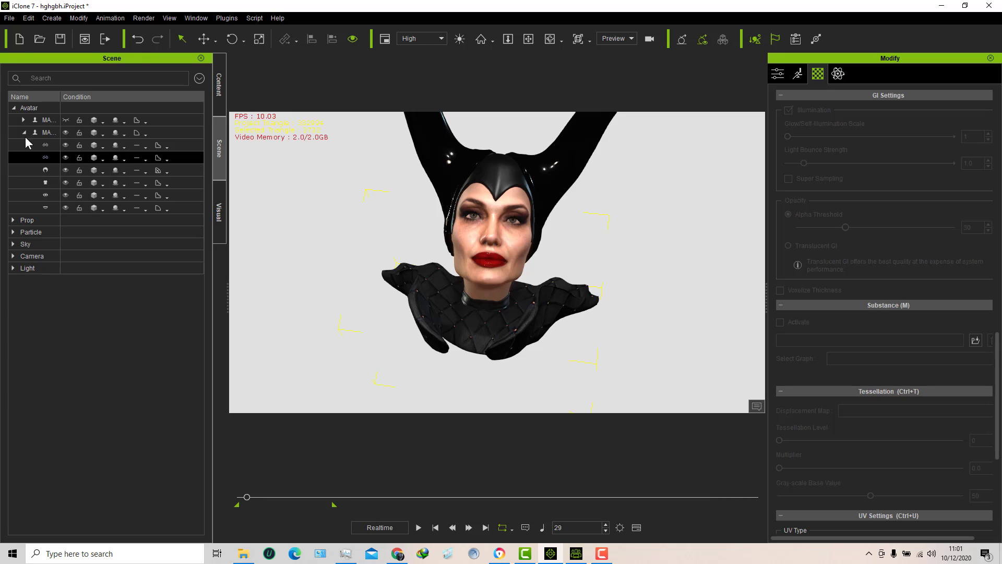
pyautogui.click(65, 157)
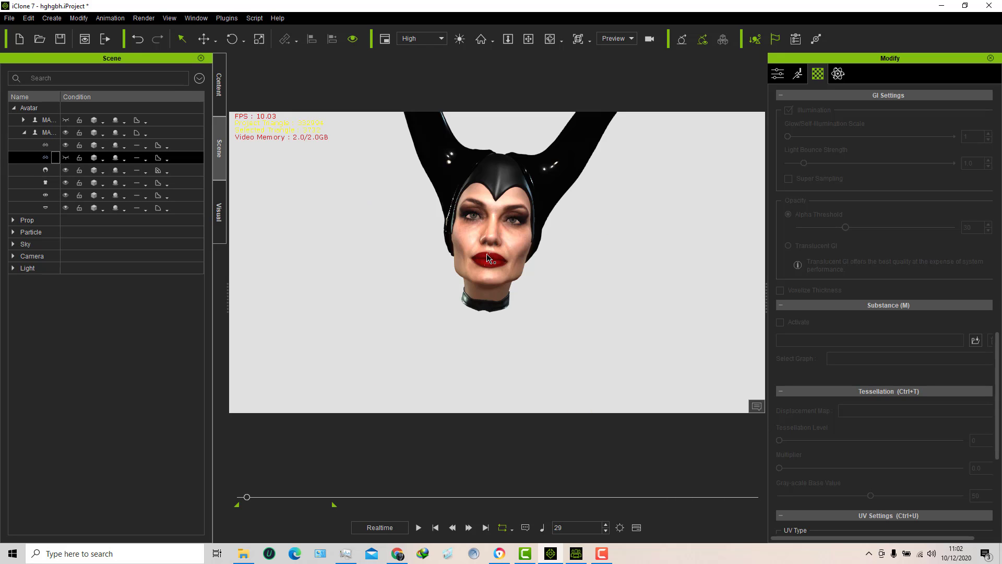
pyautogui.click(67, 119)
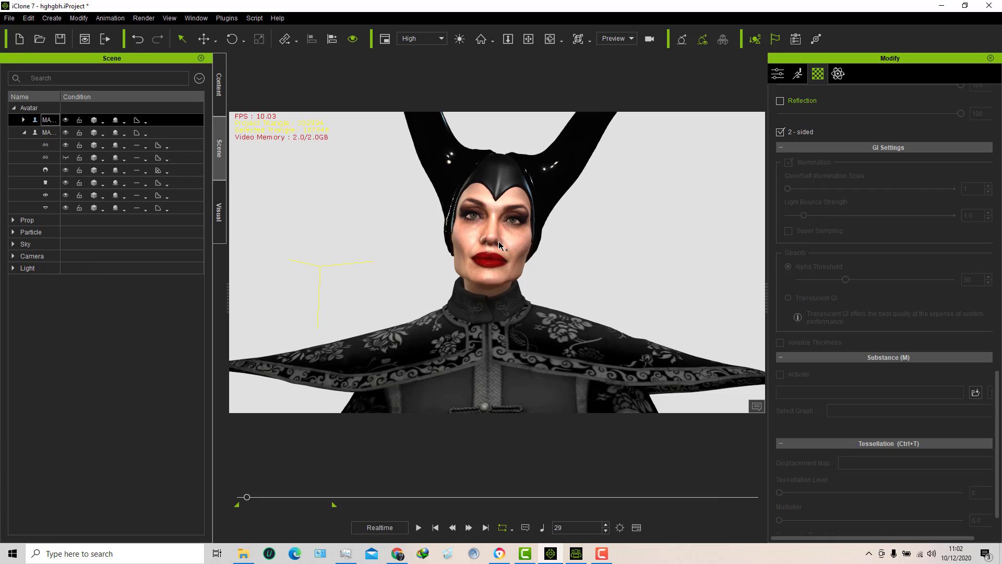
# - Return the animation to frame 1 and open the costumed body avatar's object commands at Link
pyautogui.click(436, 528)
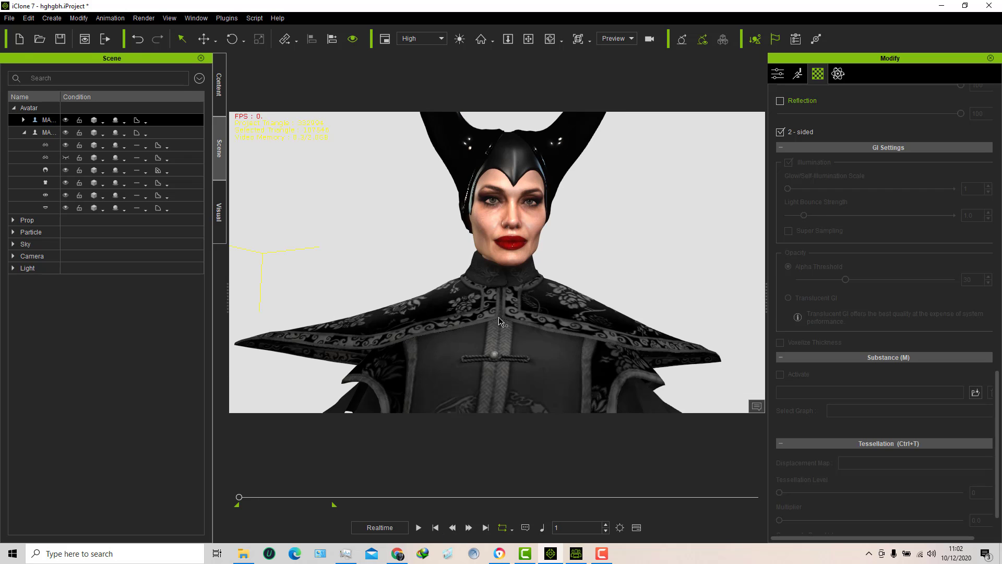
pyautogui.click(513, 227)
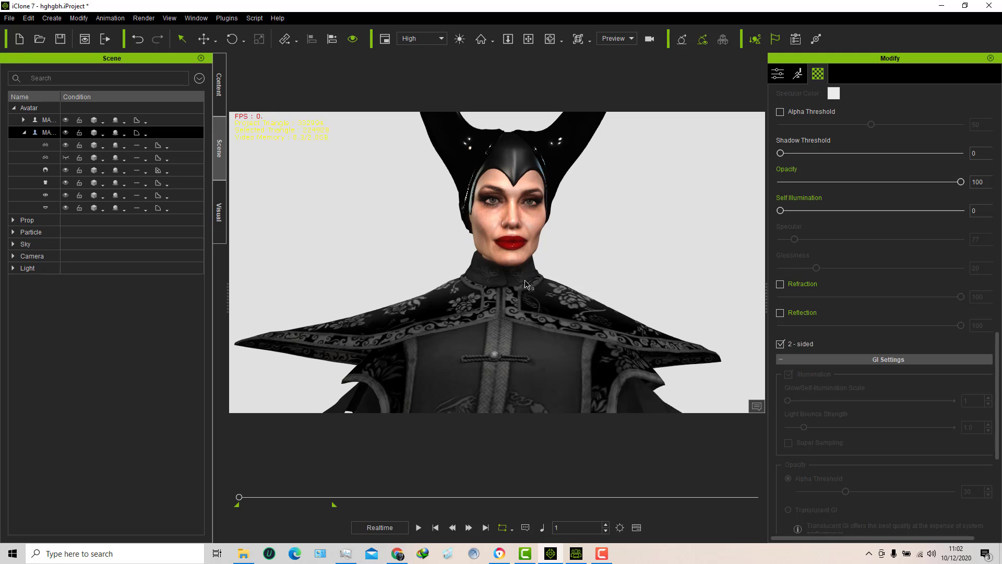
pyautogui.click(488, 227)
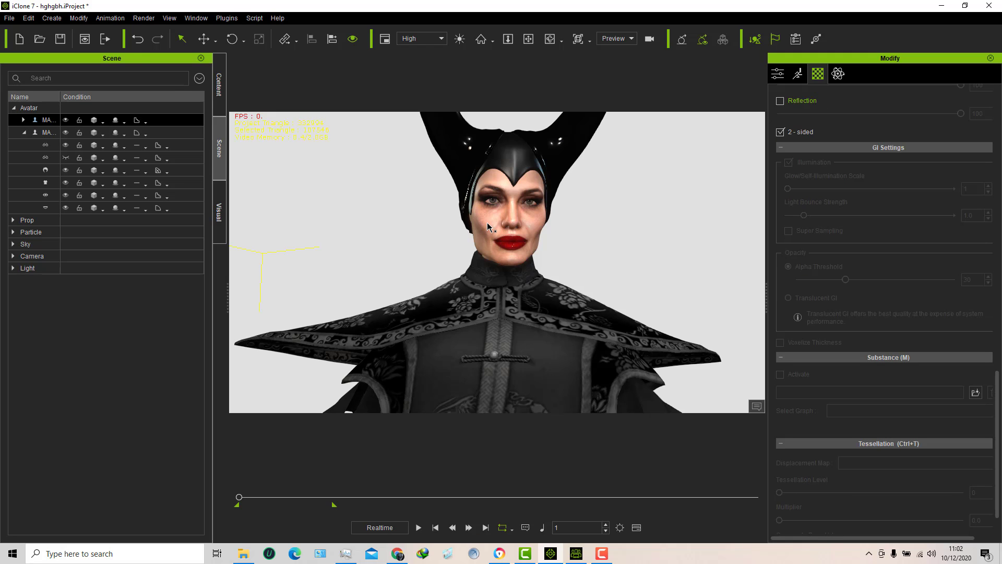
pyautogui.rightClick(488, 226)
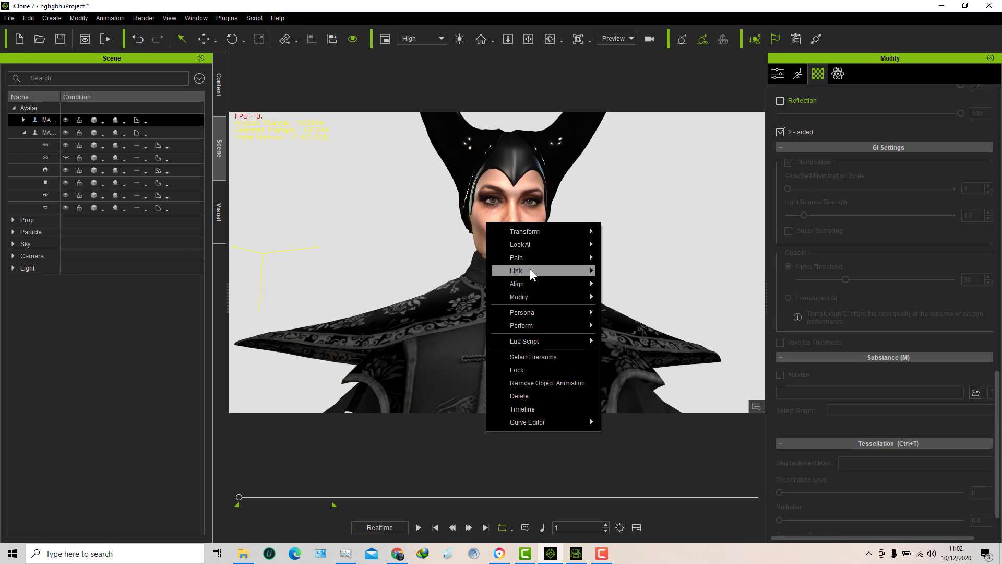
pyautogui.moveTo(587, 274)
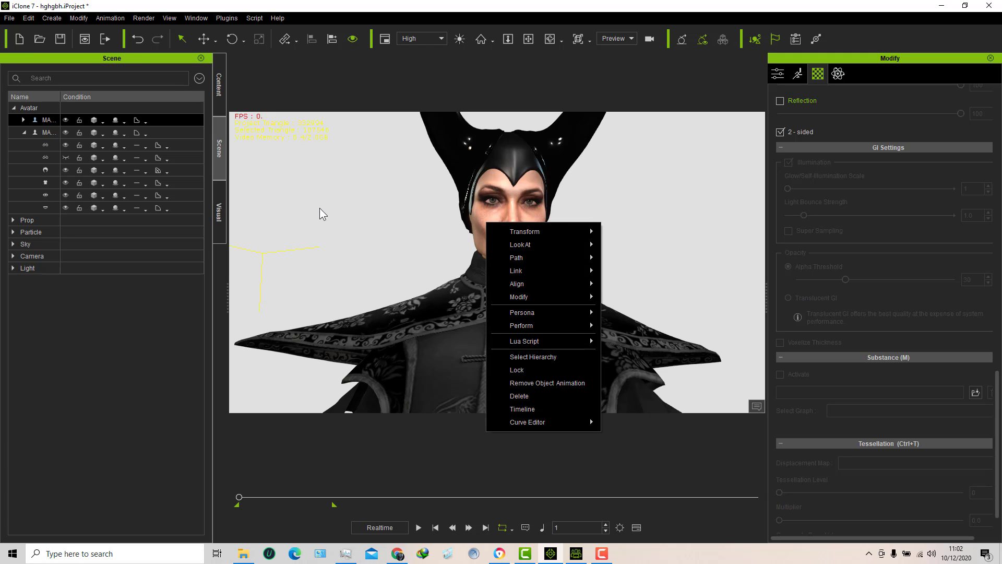
# - Compare the head with and without the costumed body by switching the body avatar's visibility off and on
pyautogui.click(508, 40)
pyautogui.moveTo(496, 178); pyautogui.dragTo(477, 270)
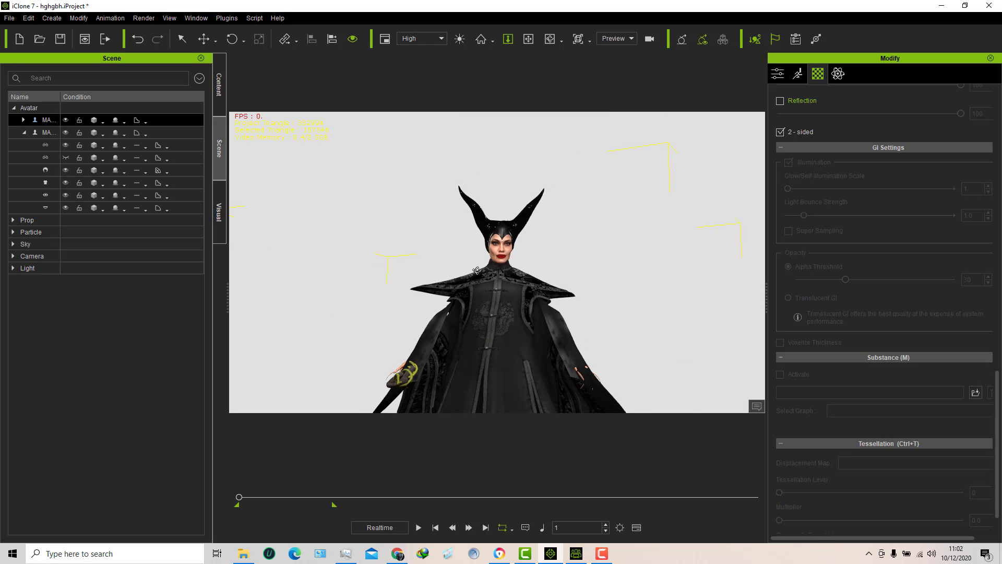
pyautogui.moveTo(477, 271); pyautogui.dragTo(477, 288, button='right')
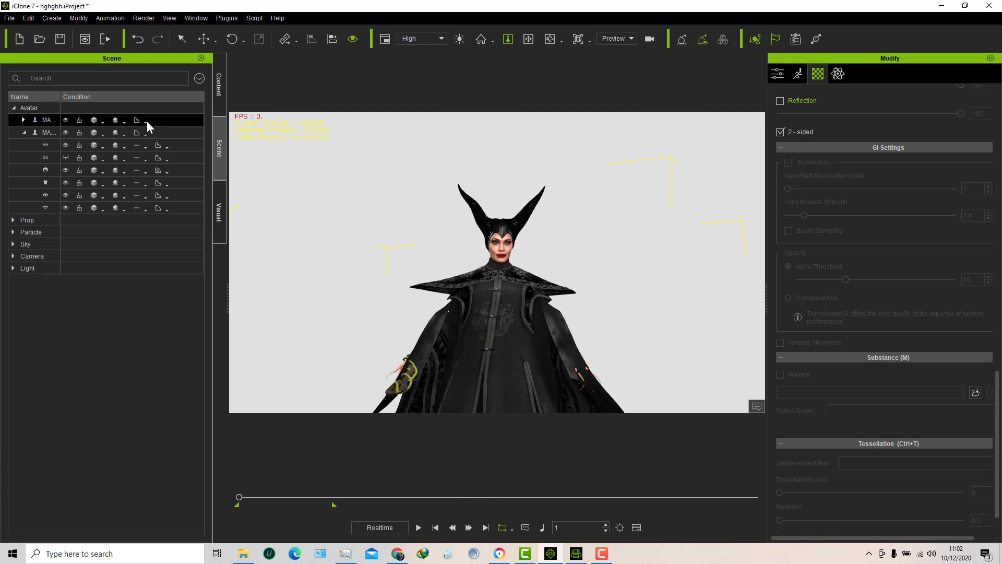
pyautogui.click(65, 121)
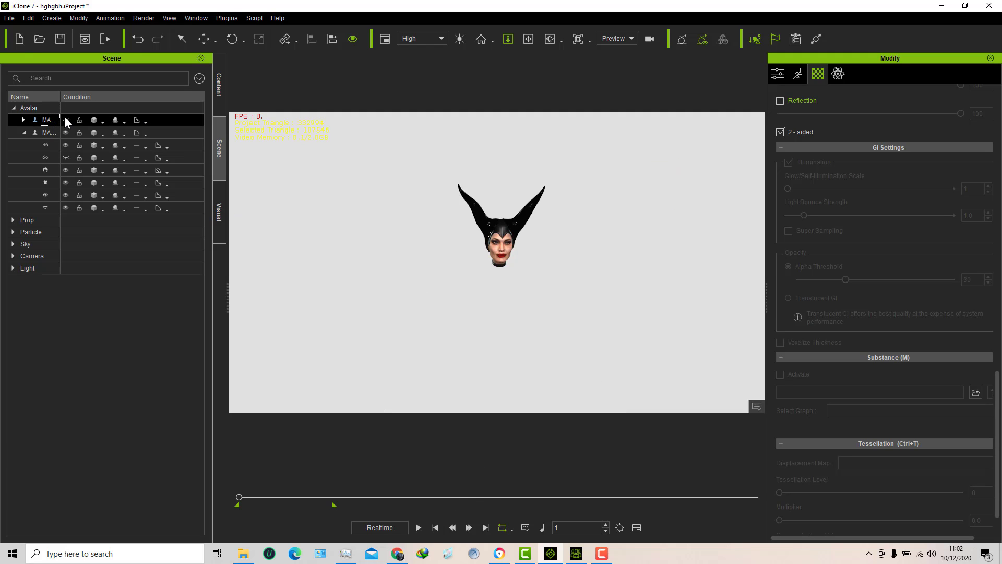
pyautogui.click(65, 119)
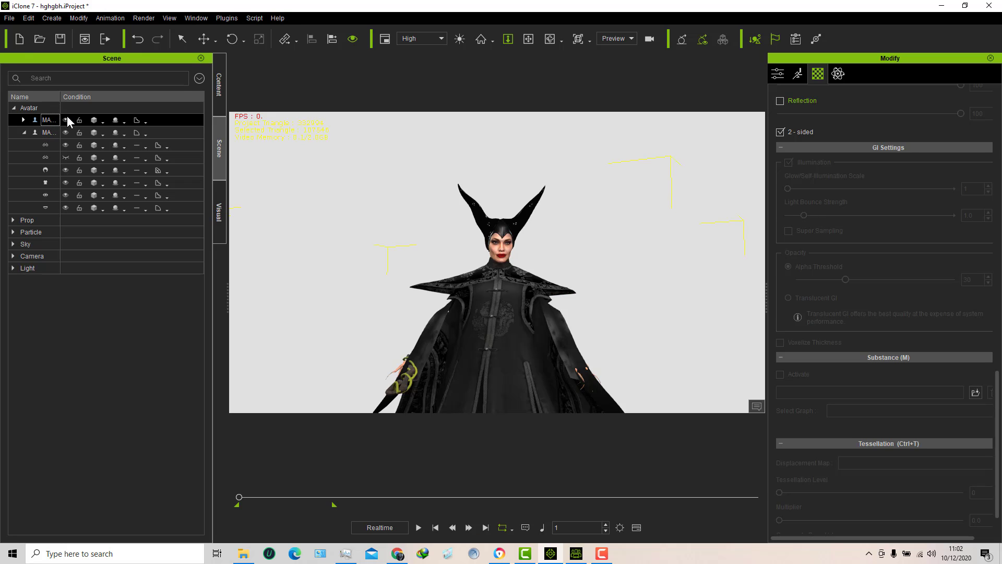
pyautogui.click(66, 120)
pyautogui.click(65, 120)
# - Toggle the head avatar's visibility, leaving the head shown, and hide its neckpiece accessory
pyautogui.click(65, 132)
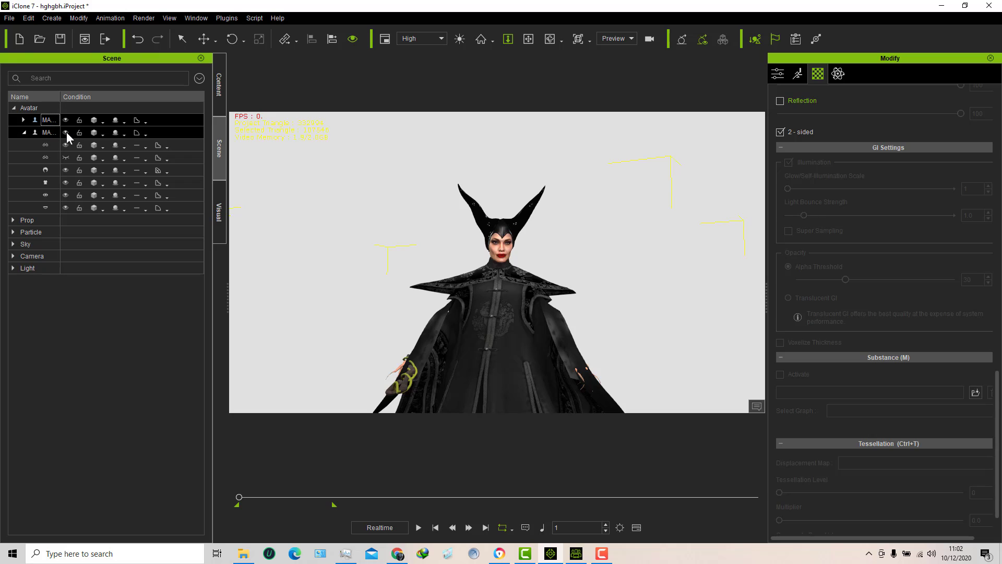
pyautogui.click(65, 132)
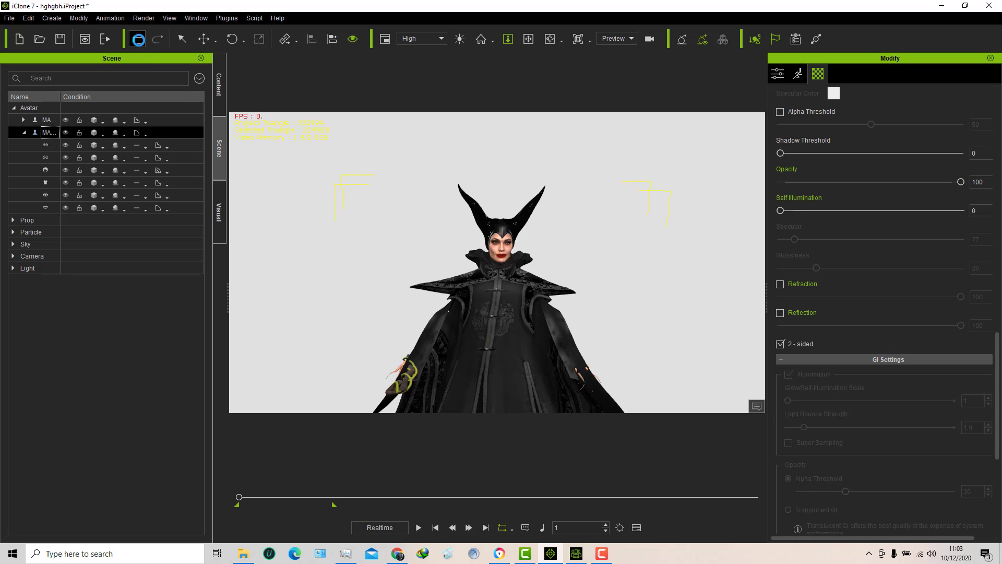
pyautogui.click(139, 40)
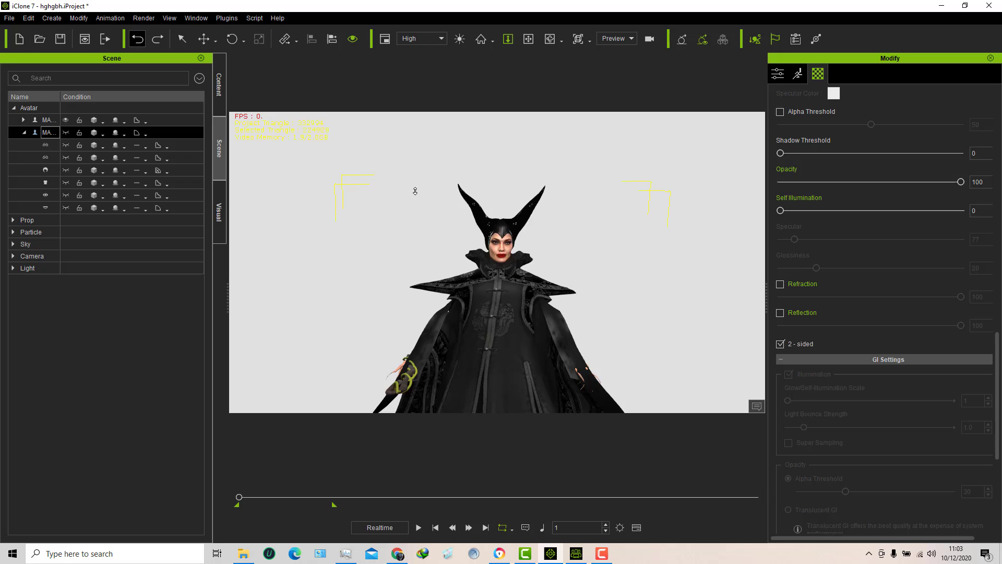
pyautogui.click(65, 131)
pyautogui.click(69, 156)
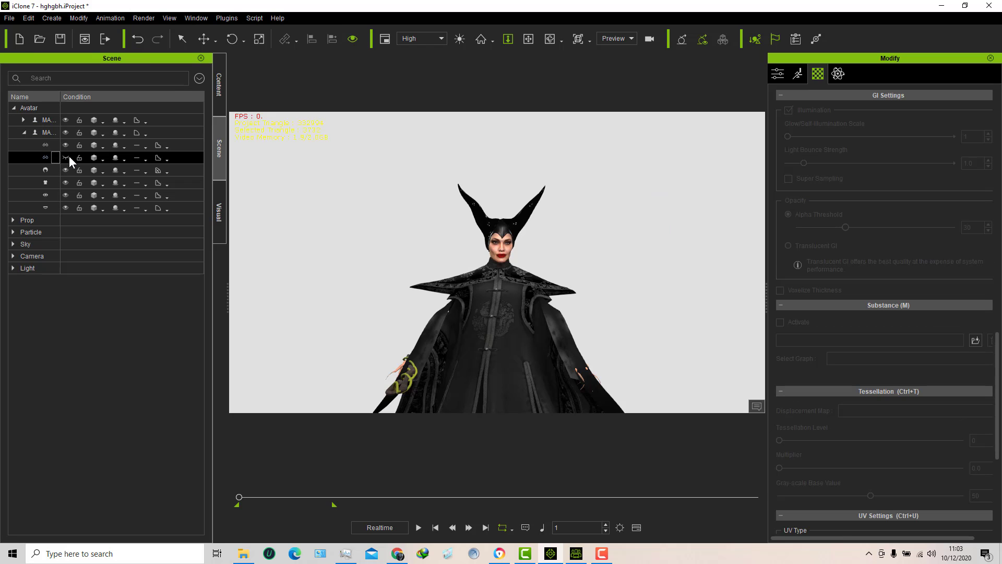
# - Try moving the hidden neckpiece sideways along the red axis, and undo the move
pyautogui.click(203, 40)
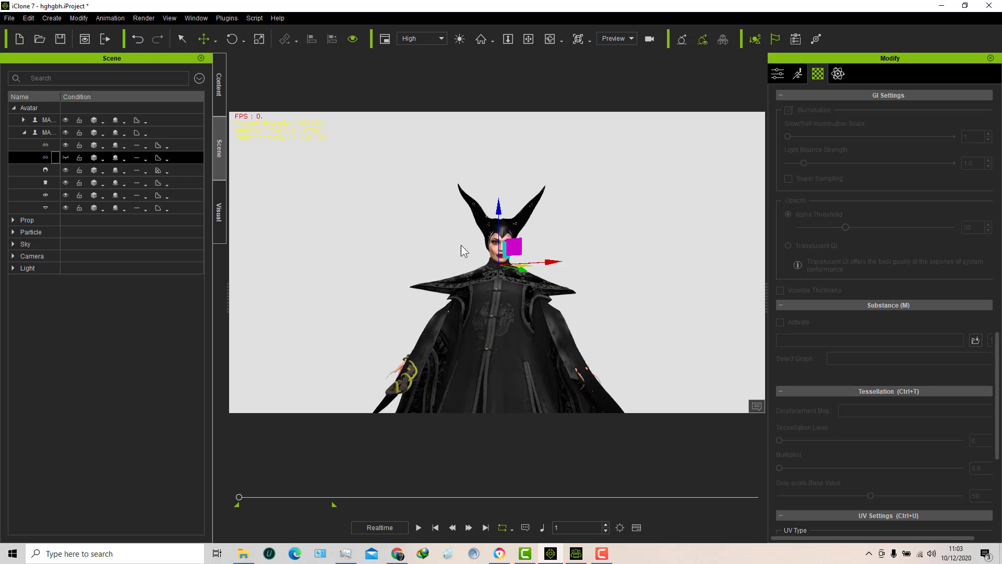
pyautogui.moveTo(548, 262); pyautogui.dragTo(598, 262)
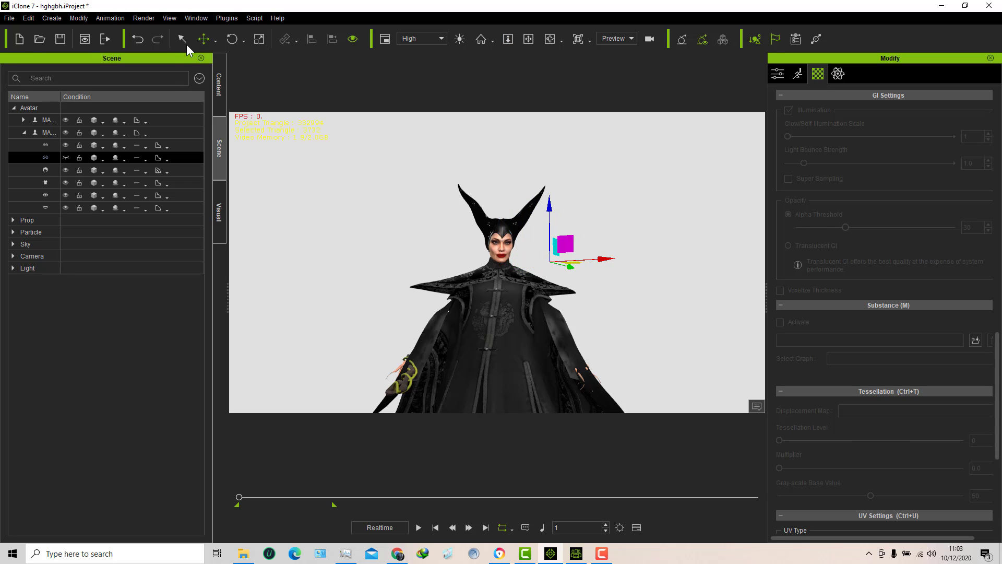
pyautogui.click(138, 39)
# - Move the head avatar sideways along the red axis, clear of the costumed body
pyautogui.click(46, 133)
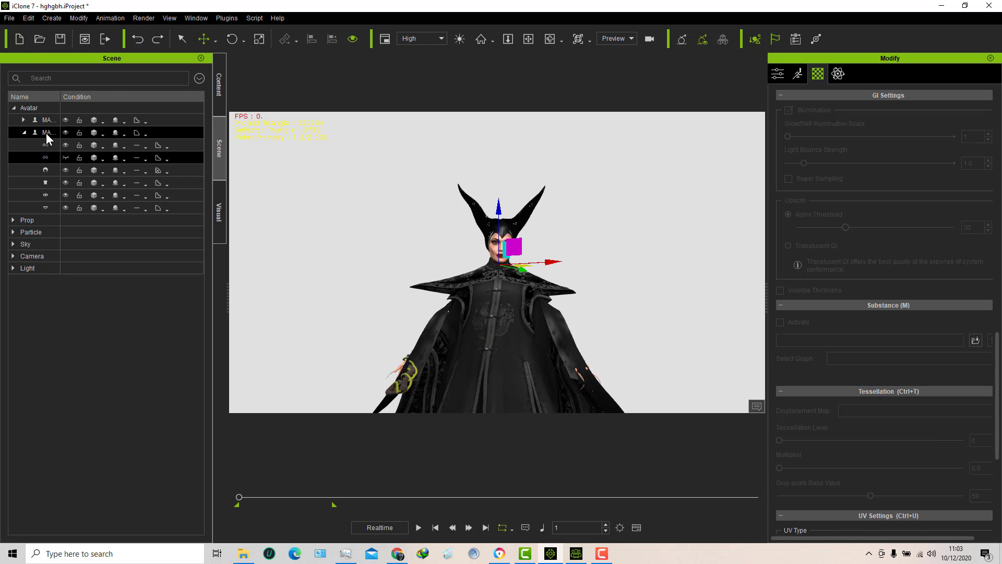
pyautogui.click(569, 298)
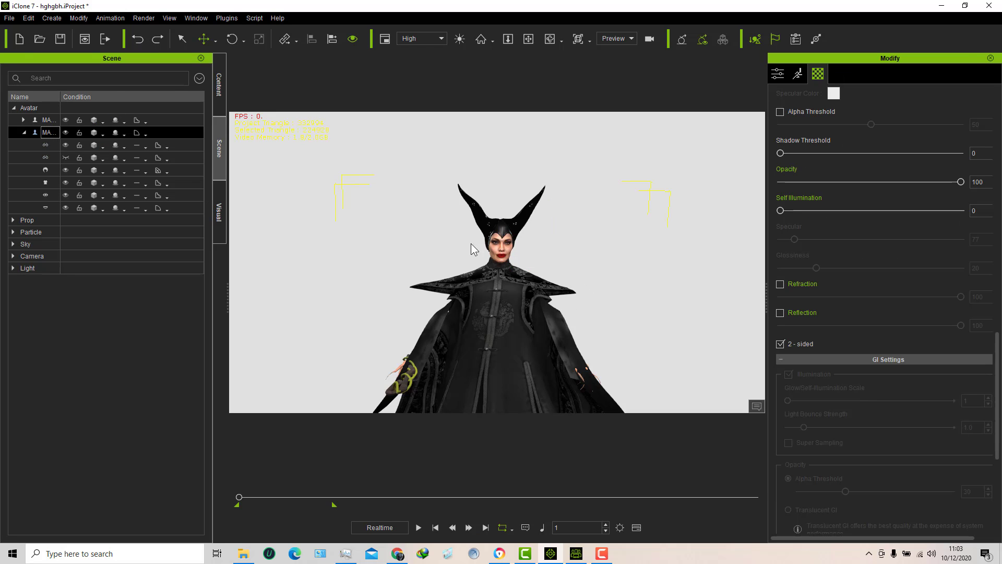
pyautogui.click(497, 253)
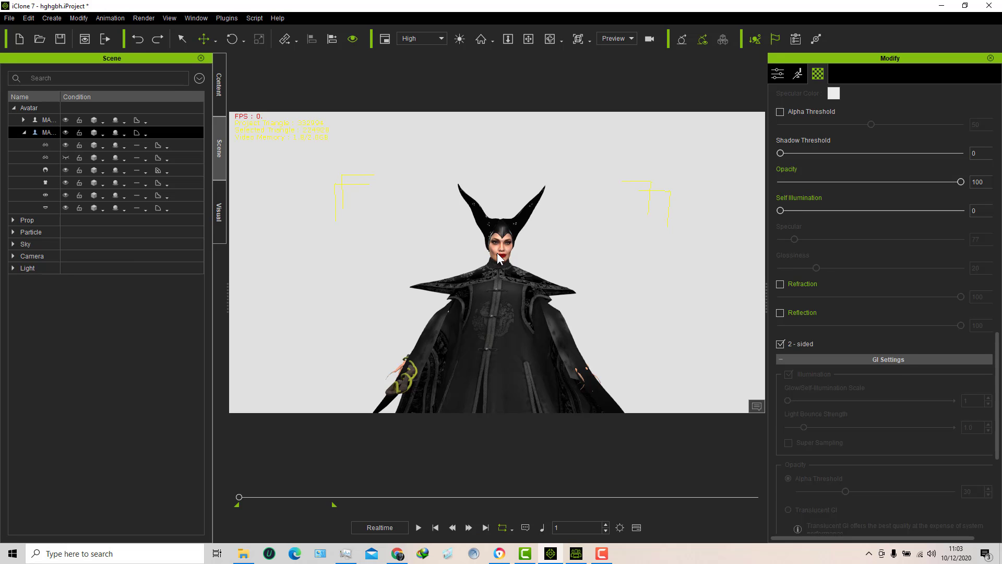
pyautogui.click(508, 38)
pyautogui.moveTo(528, 156); pyautogui.dragTo(485, 200)
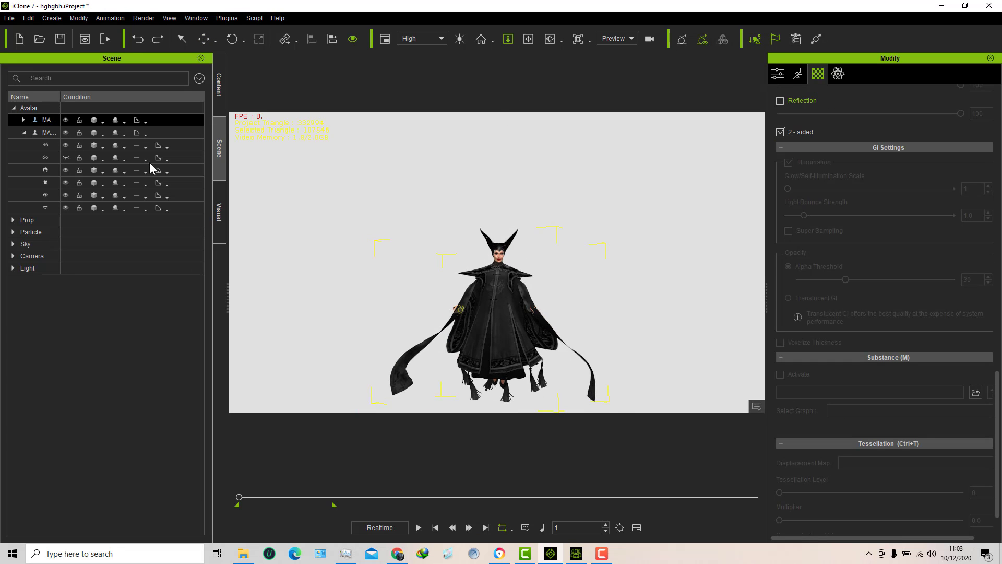
pyautogui.click(59, 133)
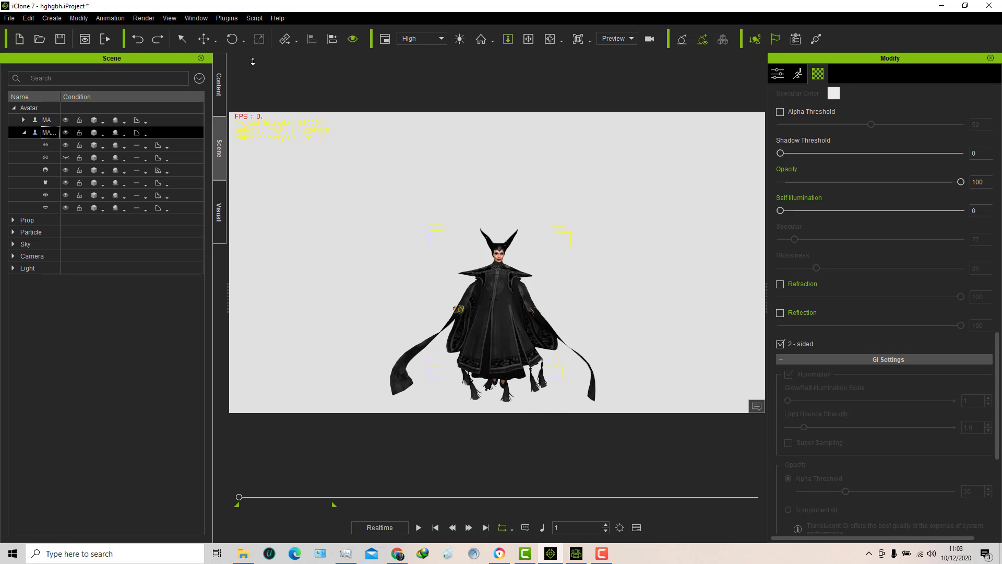
pyautogui.click(203, 38)
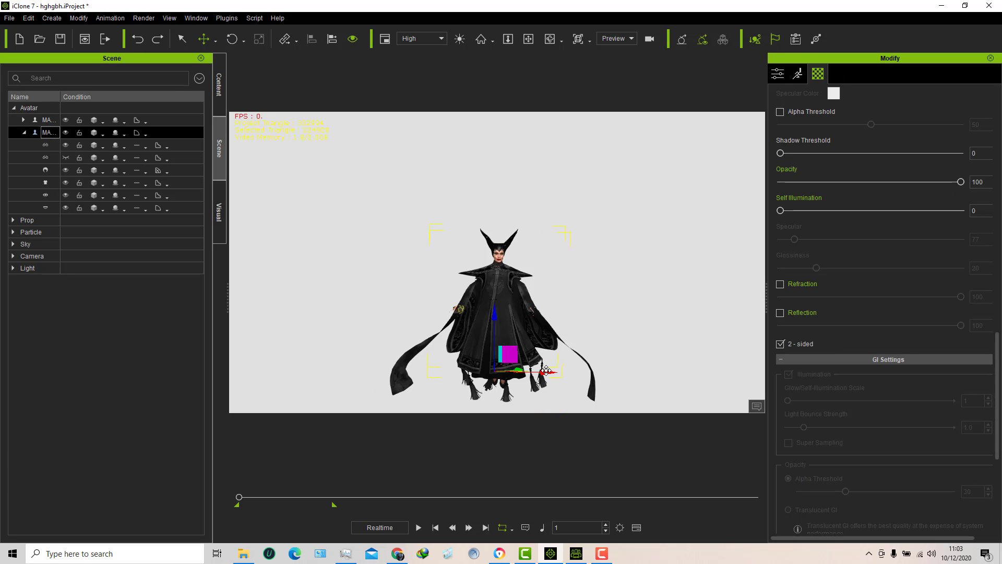
pyautogui.moveTo(546, 370); pyautogui.dragTo(640, 386)
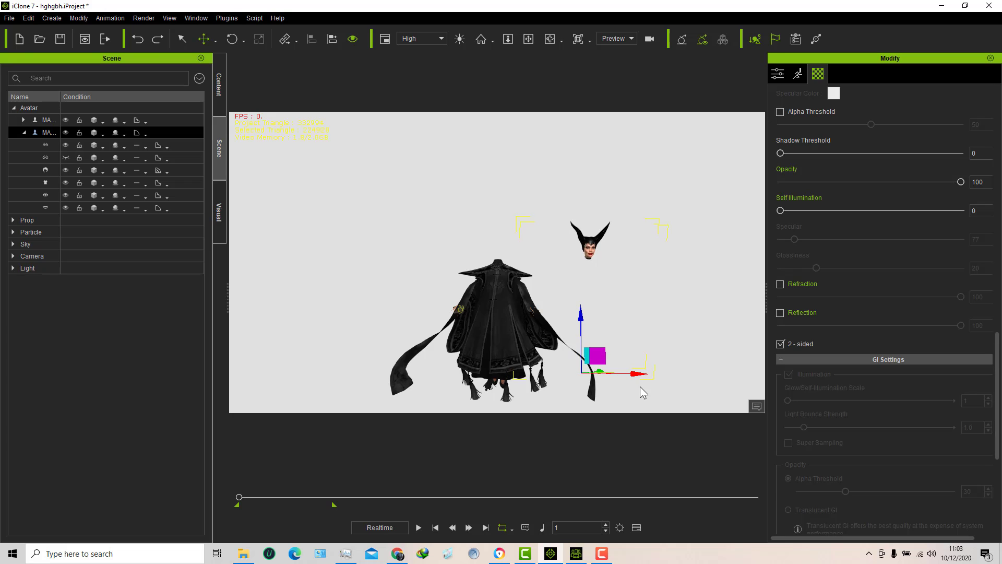
# - Try linking the displaced head avatar to the costumed body avatar with Link To, targeting the body's head area
pyautogui.click(528, 38)
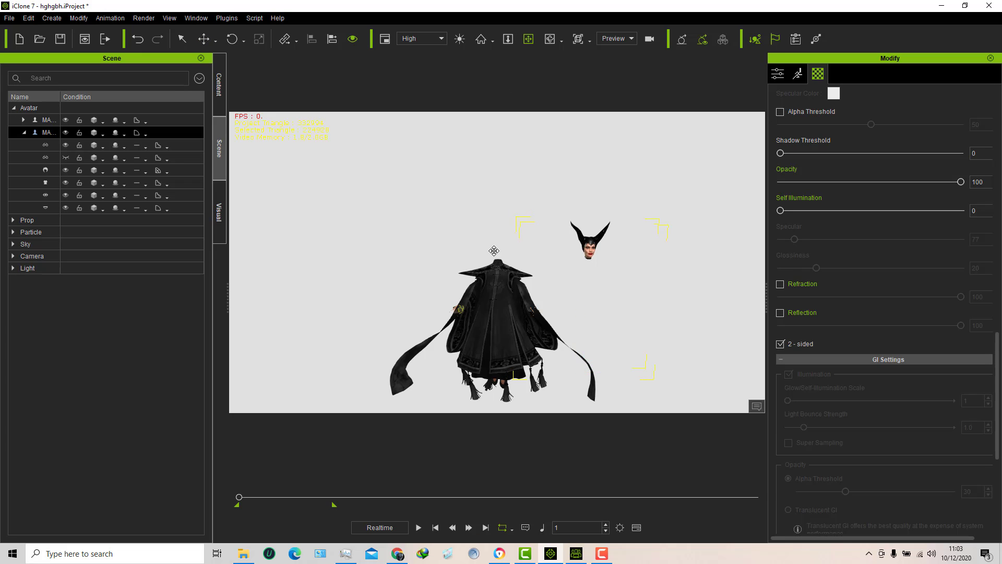
pyautogui.moveTo(524, 262); pyautogui.dragTo(493, 271)
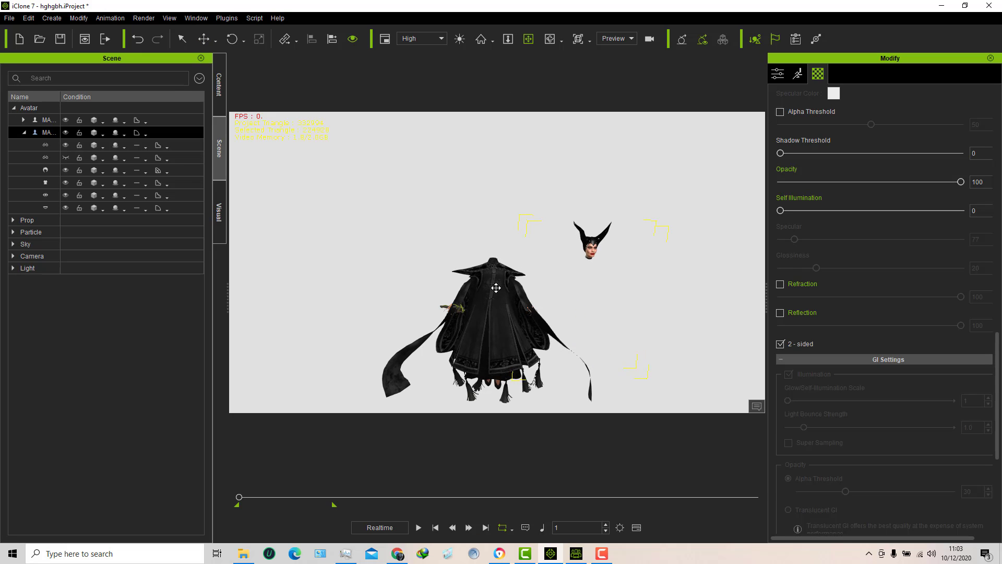
pyautogui.moveTo(575, 262); pyautogui.dragTo(589, 333, button='right')
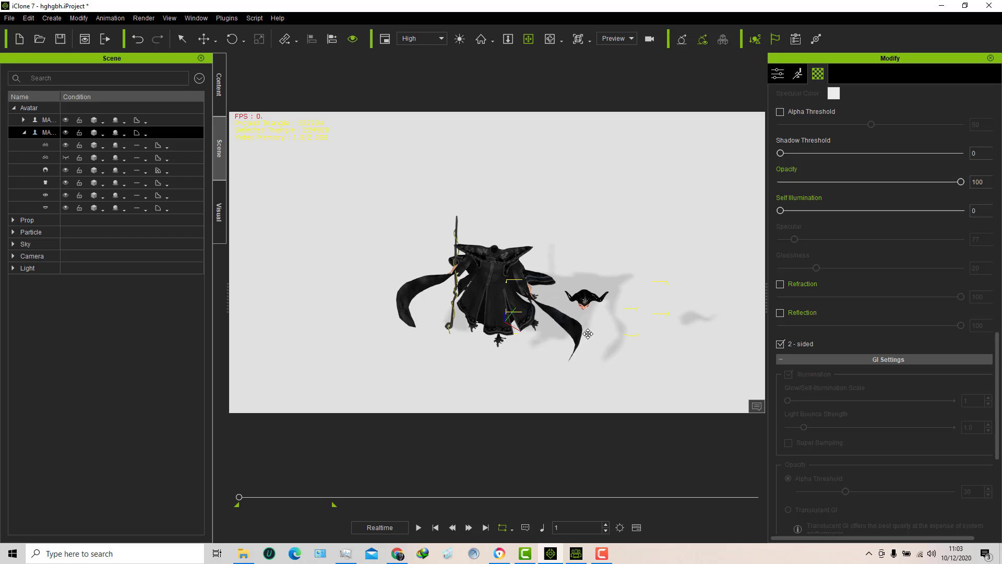
pyautogui.rightClick(584, 299)
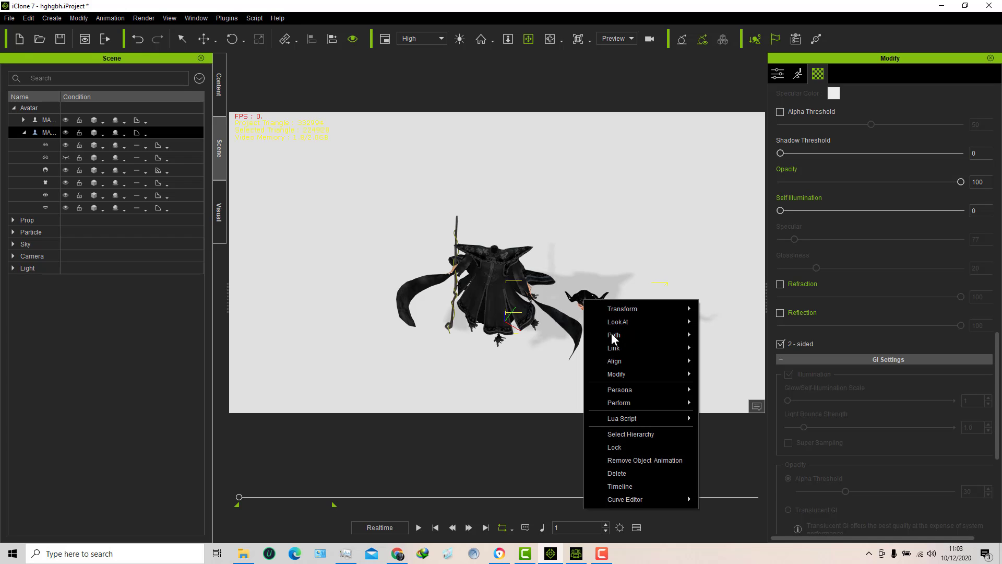
pyautogui.moveTo(645, 348)
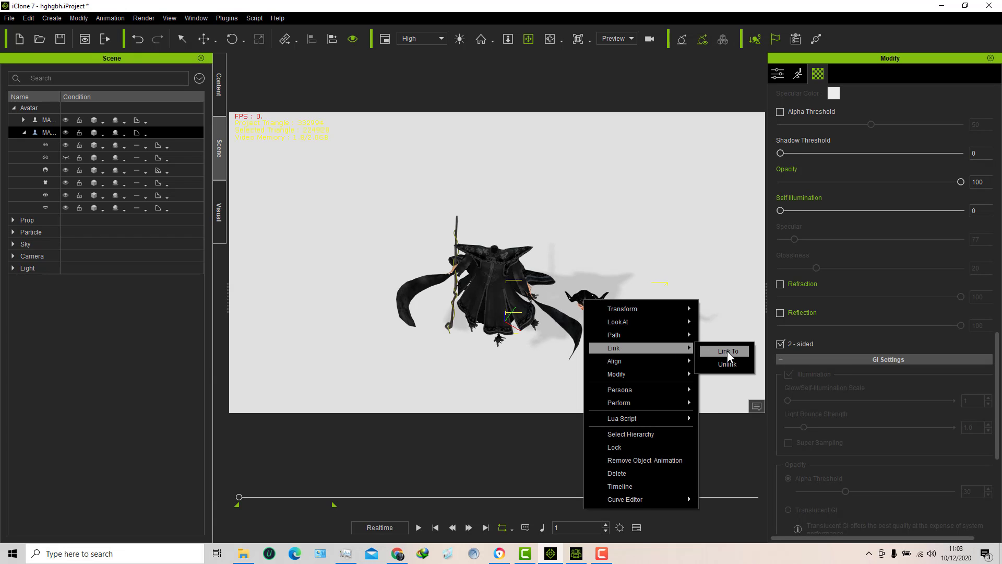
pyautogui.click(728, 351)
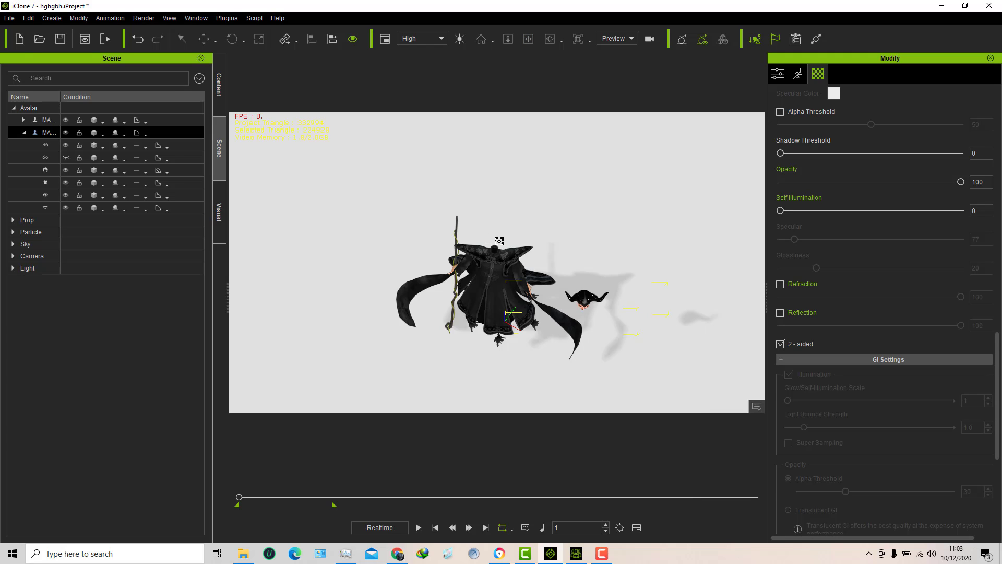
pyautogui.click(495, 240)
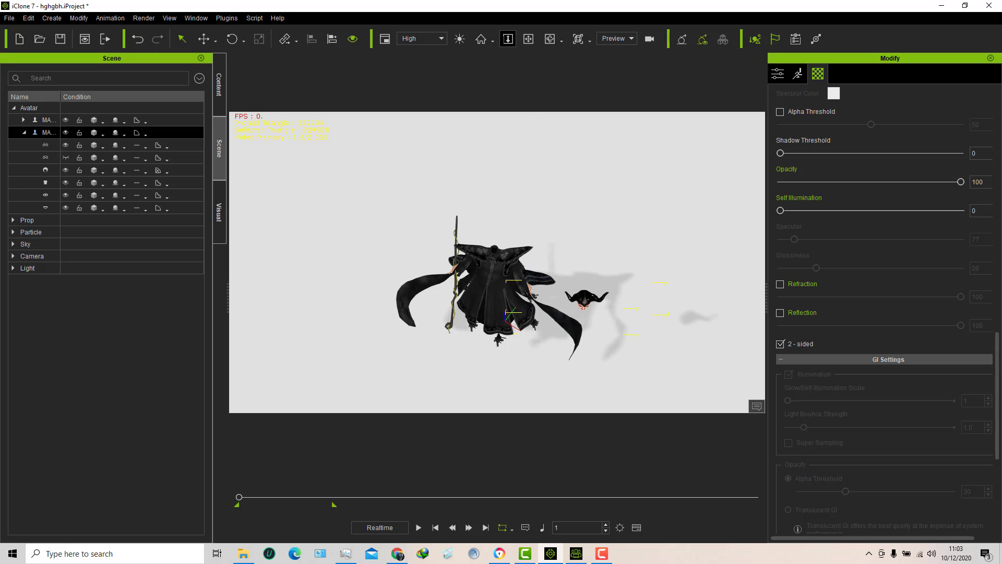
# - Undo the head avatar's sideways displacement from the costumed body
pyautogui.click(508, 39)
pyautogui.moveTo(545, 269); pyautogui.dragTo(495, 211)
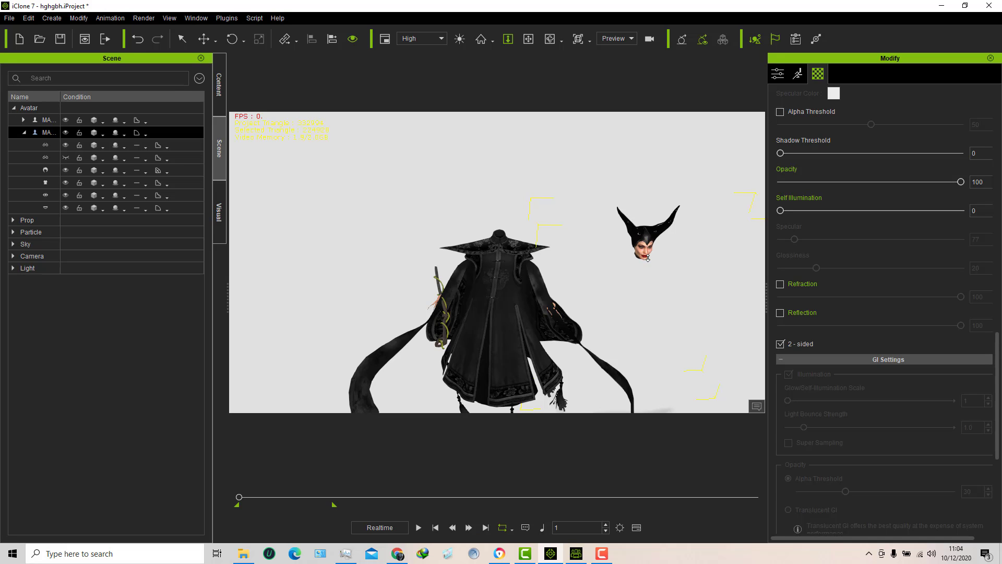
pyautogui.moveTo(554, 250); pyautogui.dragTo(545, 143, button='right')
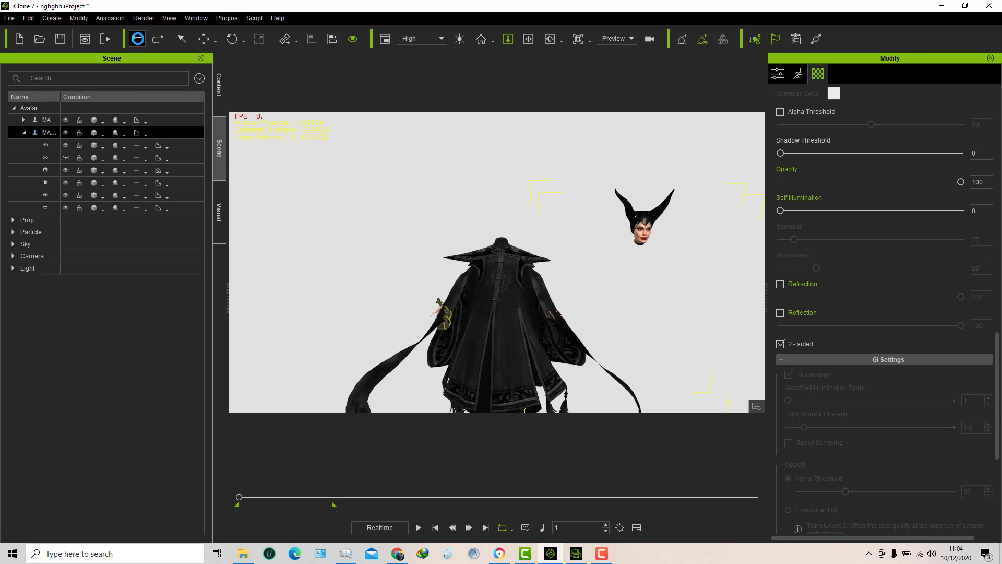
pyautogui.click(138, 39)
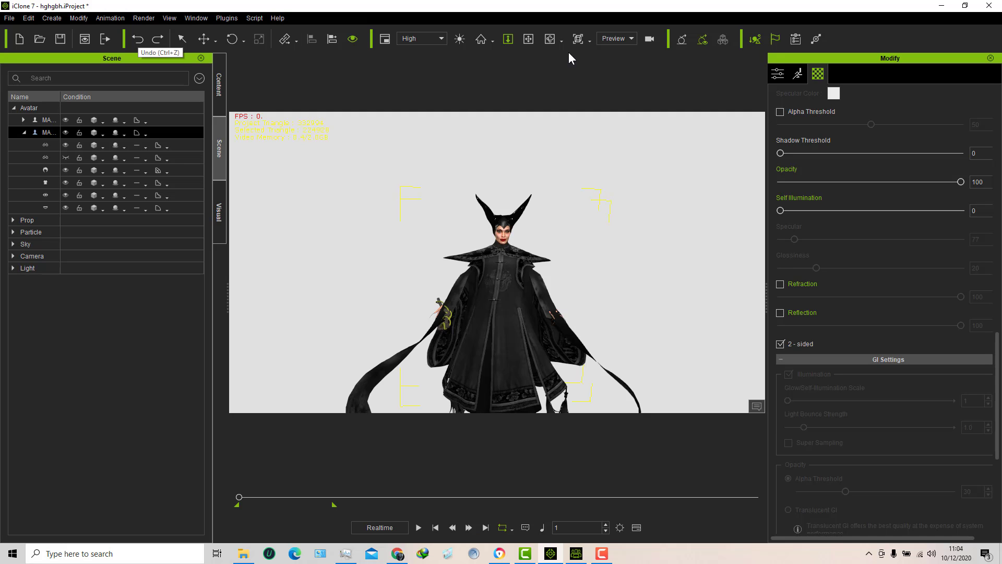
# - Examine the assembled character from several angles and compare it with the costumed body's visibility switched off and on
pyautogui.click(528, 38)
pyautogui.moveTo(656, 226); pyautogui.dragTo(554, 184)
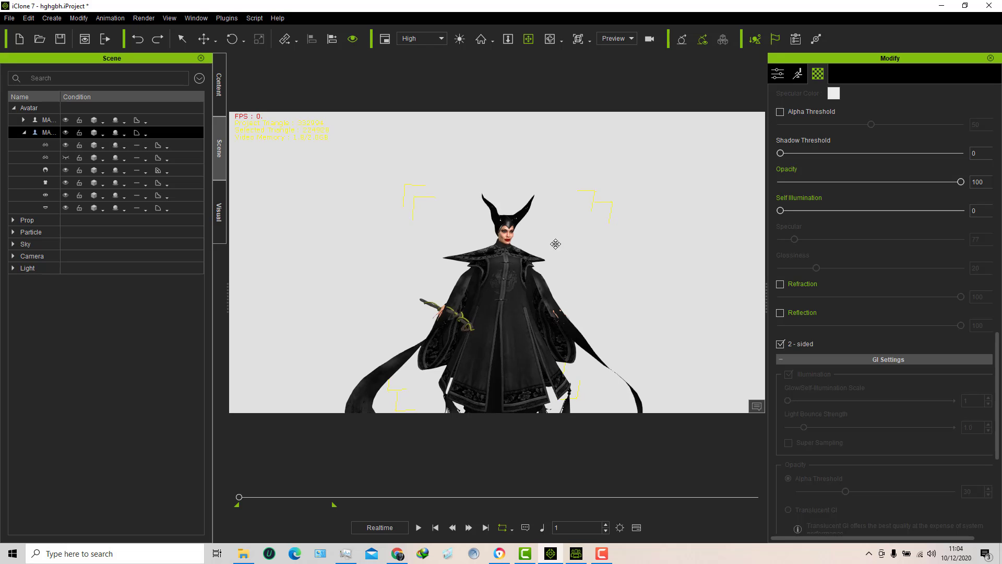
pyautogui.scroll(3, 555, 227)
pyautogui.moveTo(556, 227); pyautogui.dragTo(506, 193)
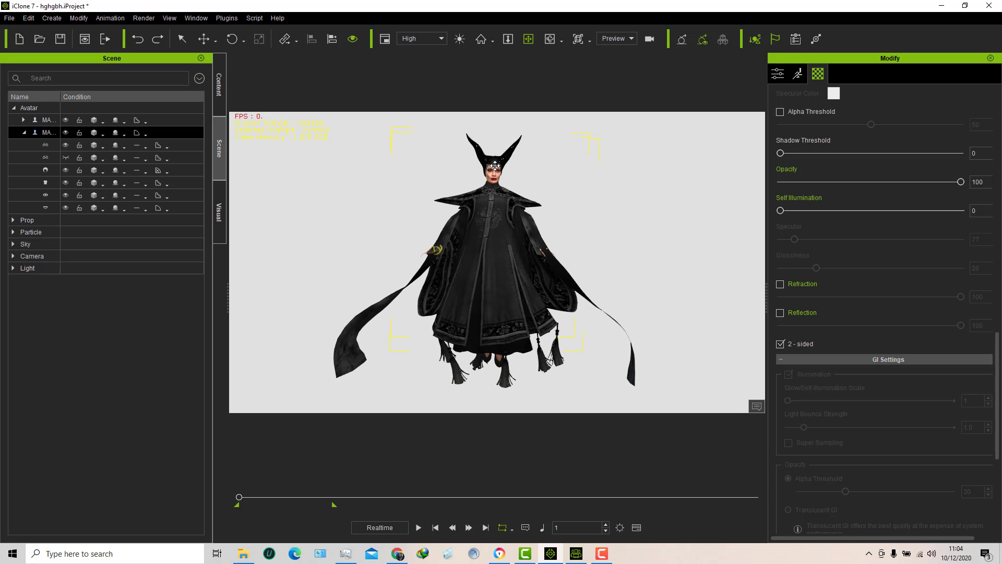
pyautogui.moveTo(480, 209); pyautogui.dragTo(407, 255, button='right')
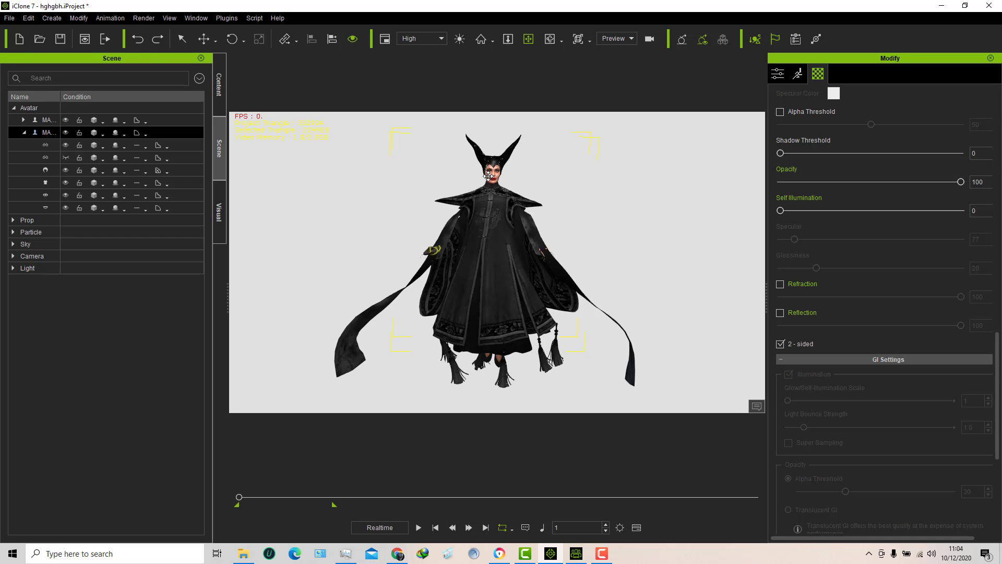
pyautogui.moveTo(505, 230); pyautogui.dragTo(442, 239, button='right')
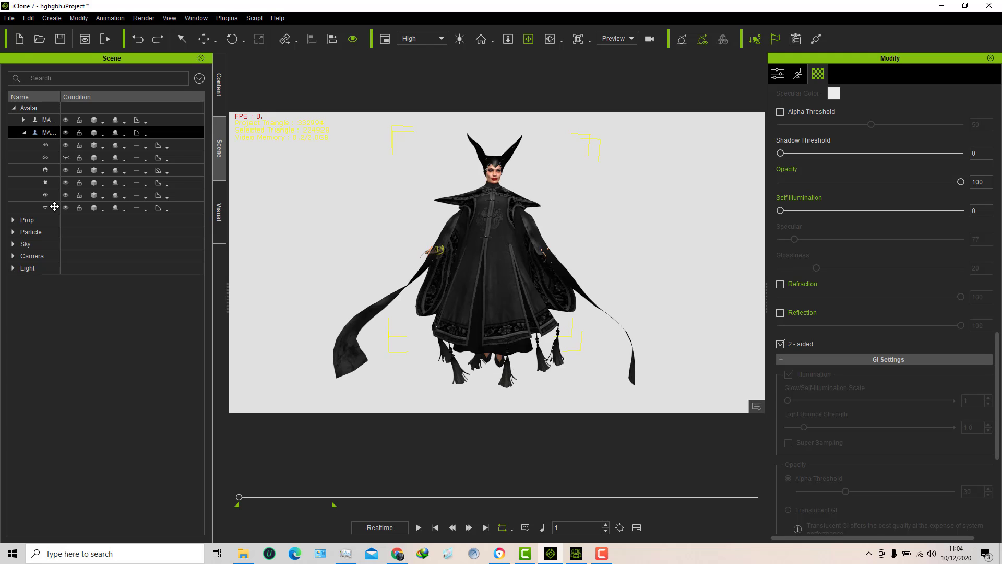
pyautogui.keyDown('ctrl'); pyautogui.click(64, 120); pyautogui.keyUp('ctrl')
pyautogui.click(65, 120)
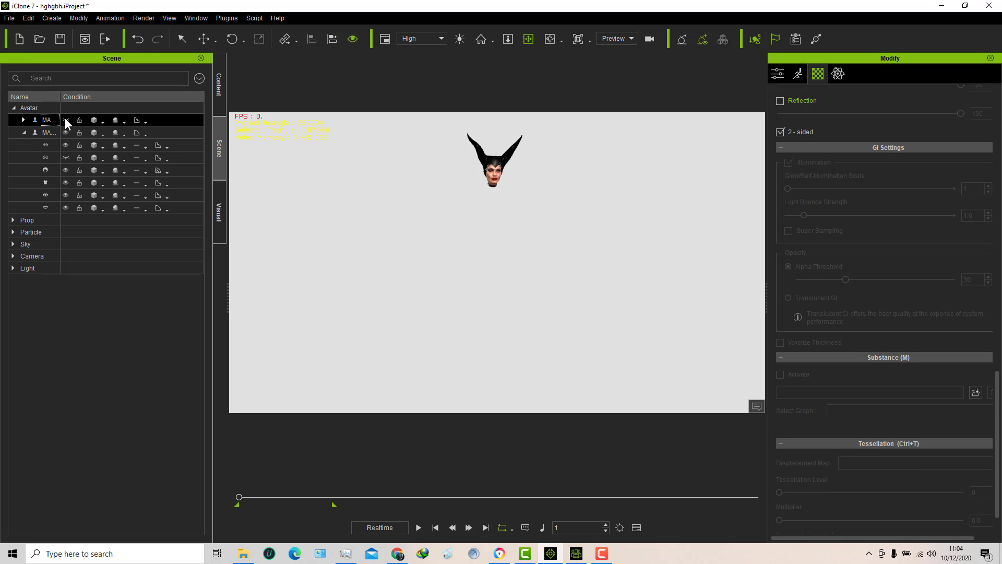
pyautogui.click(66, 120)
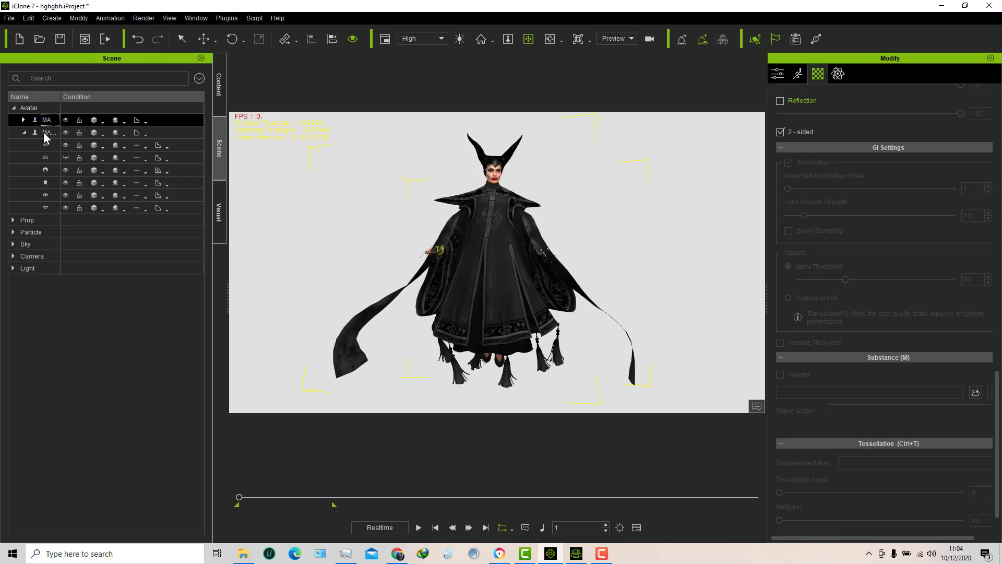
# - Try selecting both avatars together, leave only the costumed body selected, and toggle its visibility off and on
pyautogui.keyDown('ctrl'); pyautogui.click(43, 133); pyautogui.keyUp('ctrl')
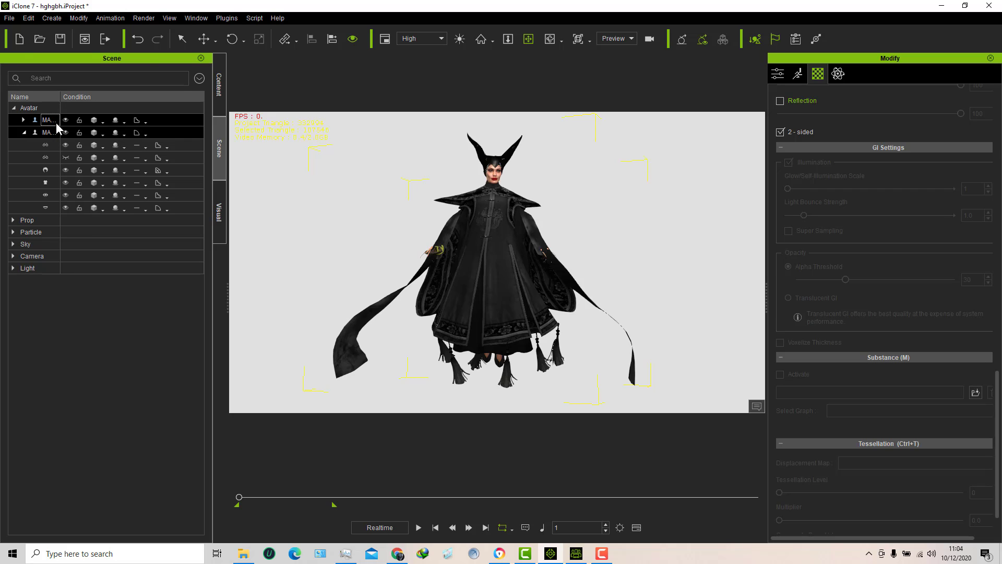
pyautogui.click(47, 119)
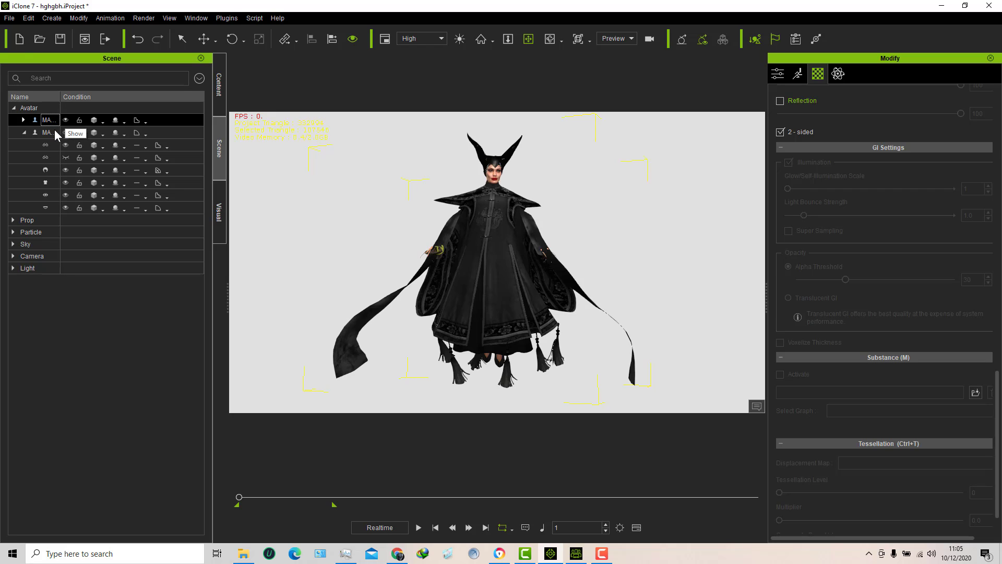
pyautogui.keyDown('ctrl'); pyautogui.click(51, 133); pyautogui.keyUp('ctrl')
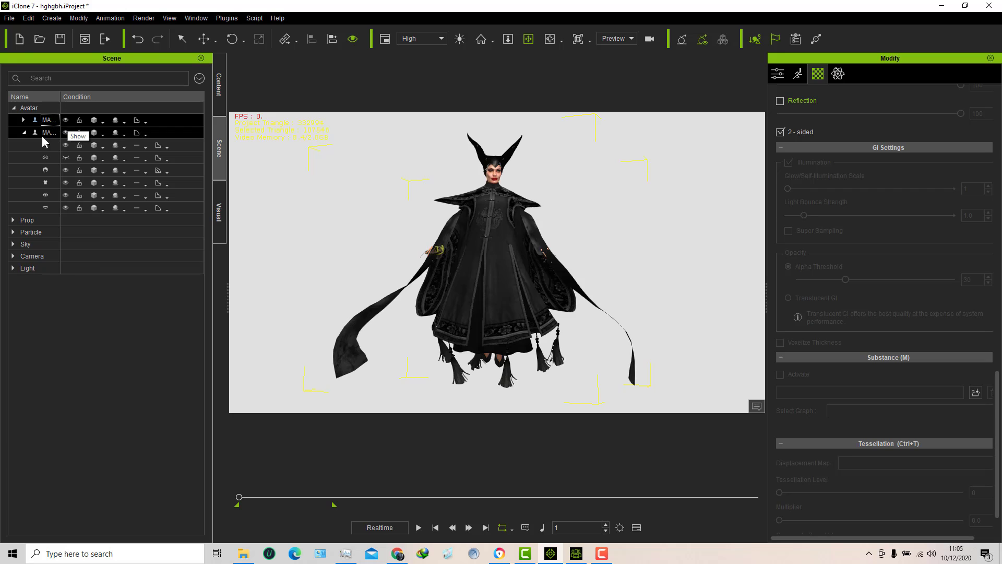
pyautogui.click(53, 121)
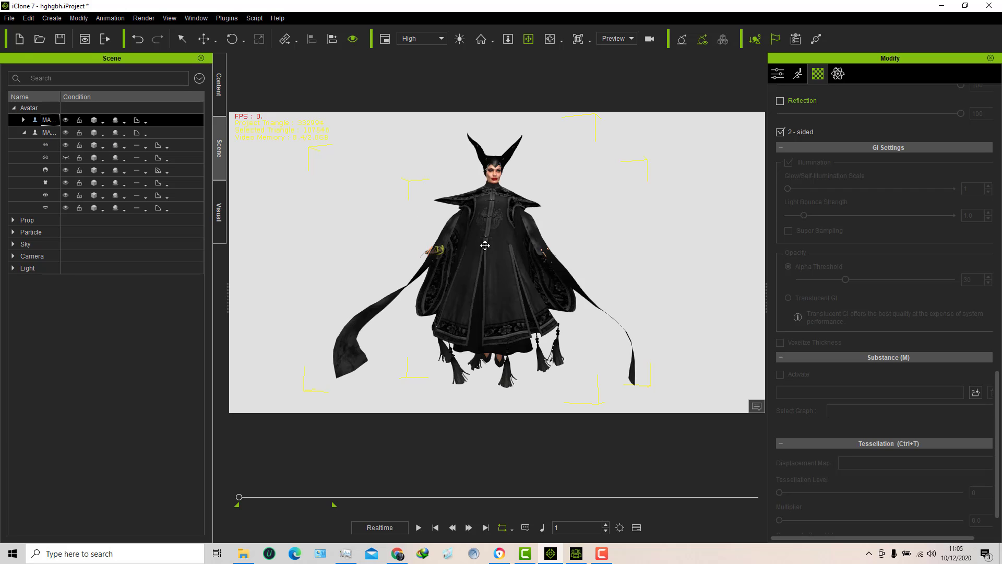
pyautogui.click(66, 120)
pyautogui.click(65, 120)
# - In the costumed body's timeline, break the Madam_BossBattle_10_DaoDan_Main motion clip at frame 4 and delete the second part
pyautogui.click(635, 527)
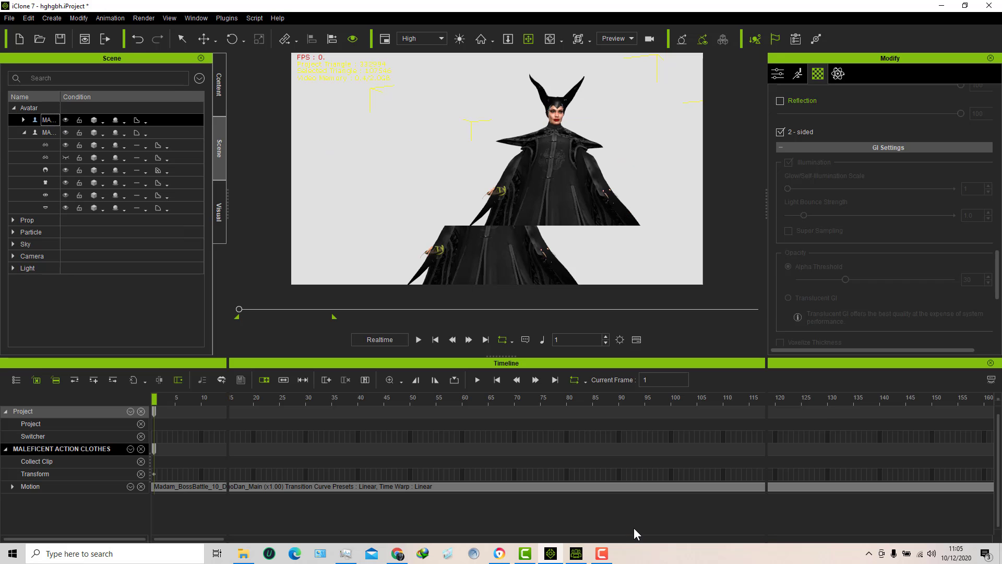
pyautogui.click(161, 485)
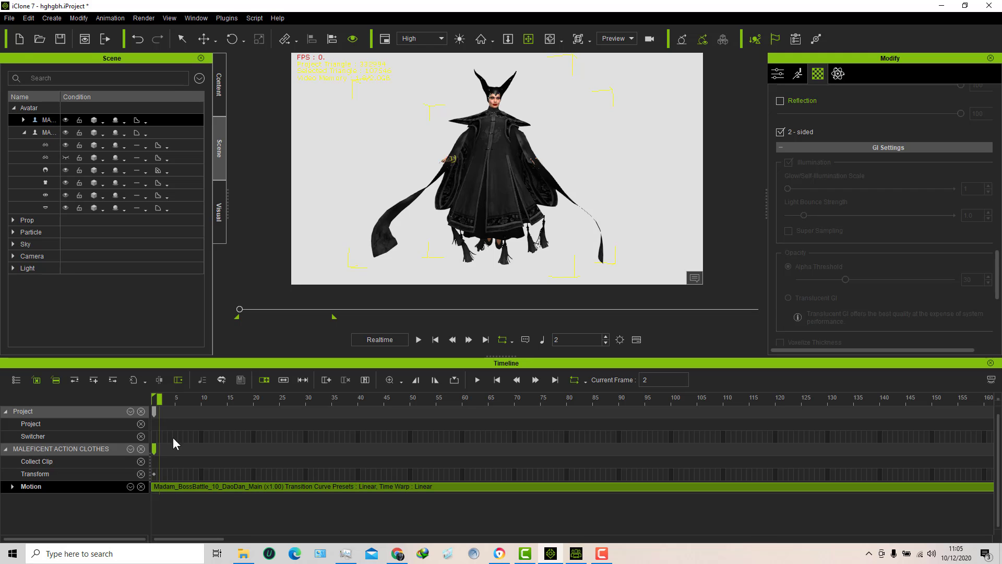
pyautogui.click(170, 487)
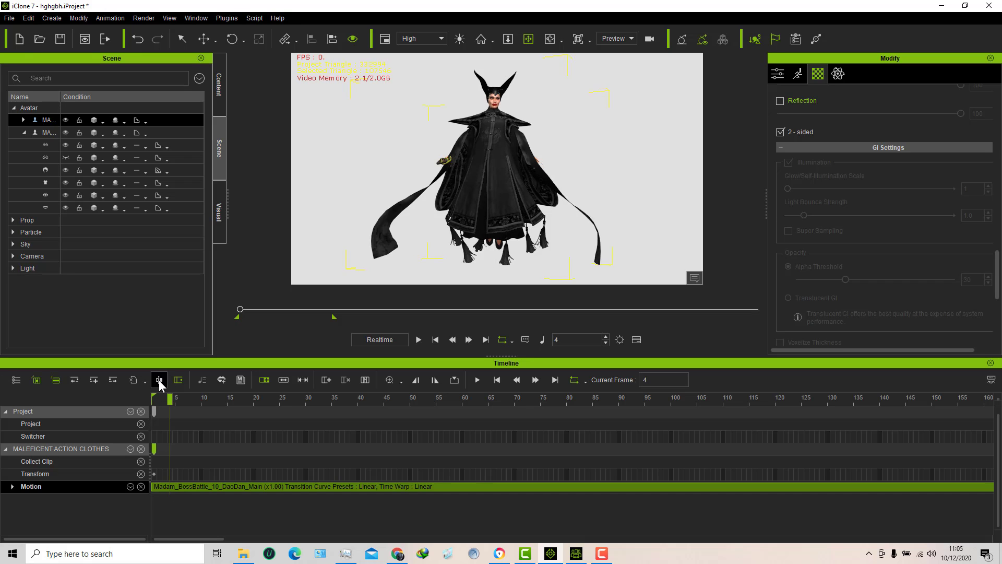
pyautogui.click(177, 487)
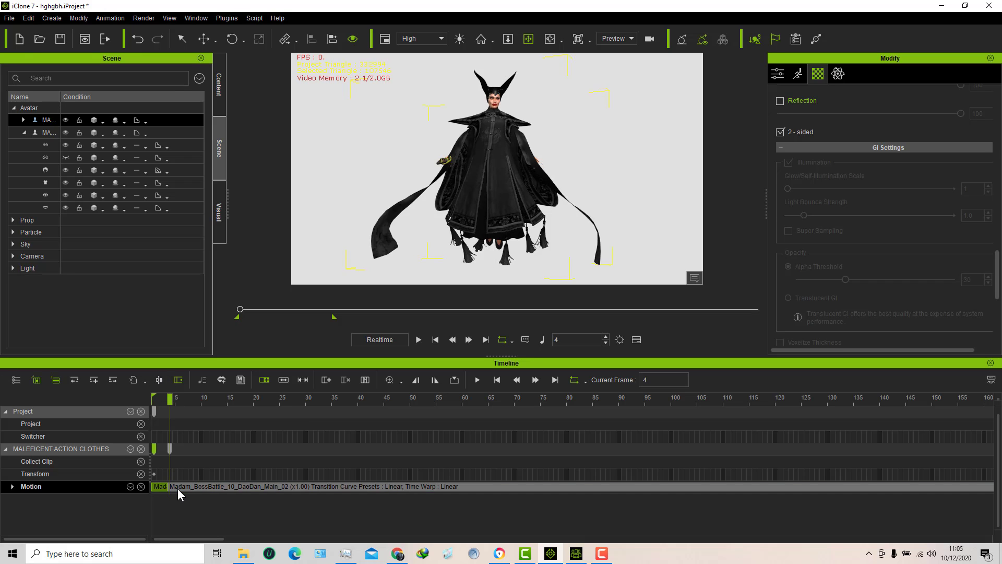
pyautogui.rightClick(175, 488)
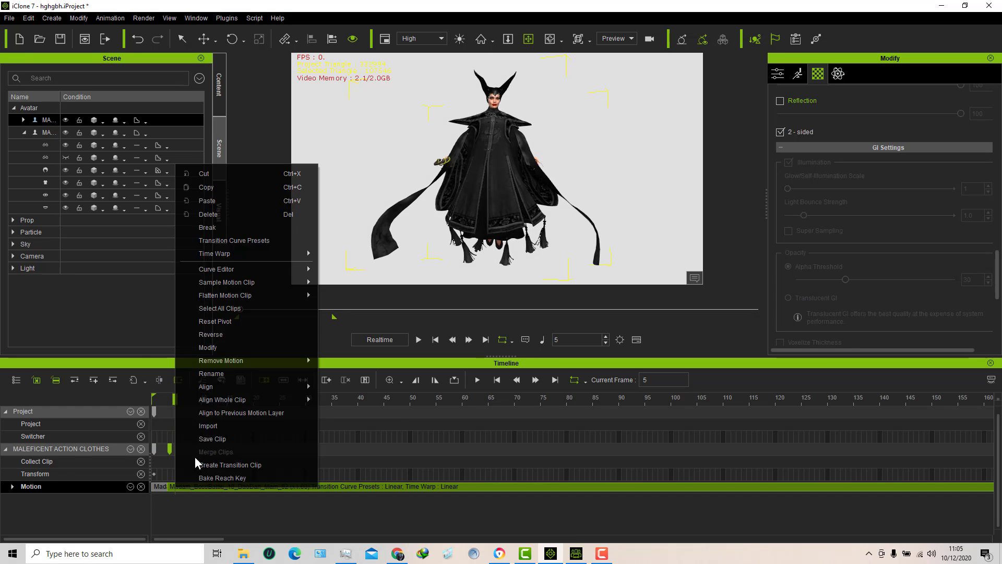
pyautogui.click(208, 214)
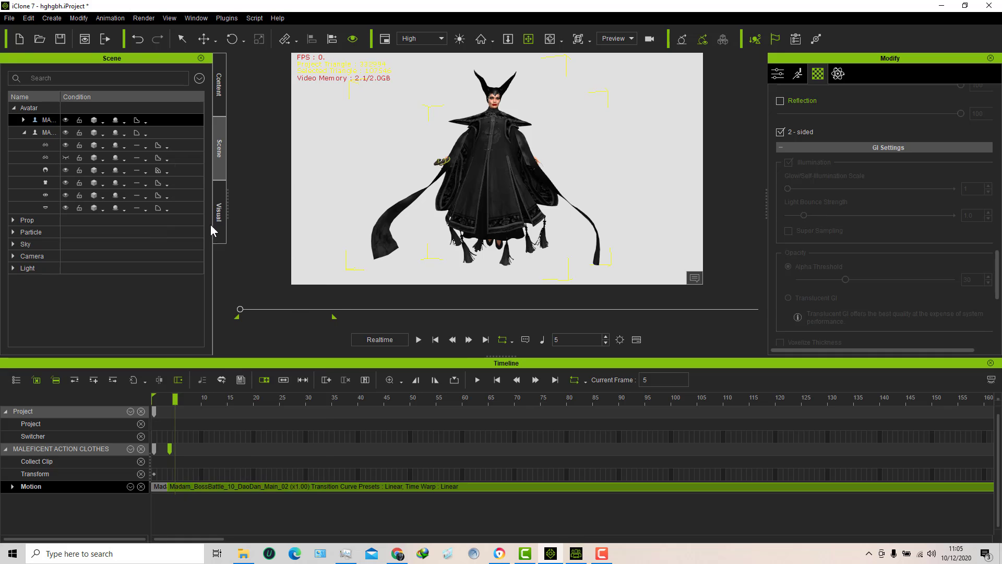
# - Apply the Madam_BossBattle_7_ShuangCi_Main motion from the MALEFICENT ACTION CLOTHESS folder to the costumed body's motion track
pyautogui.click(243, 555)
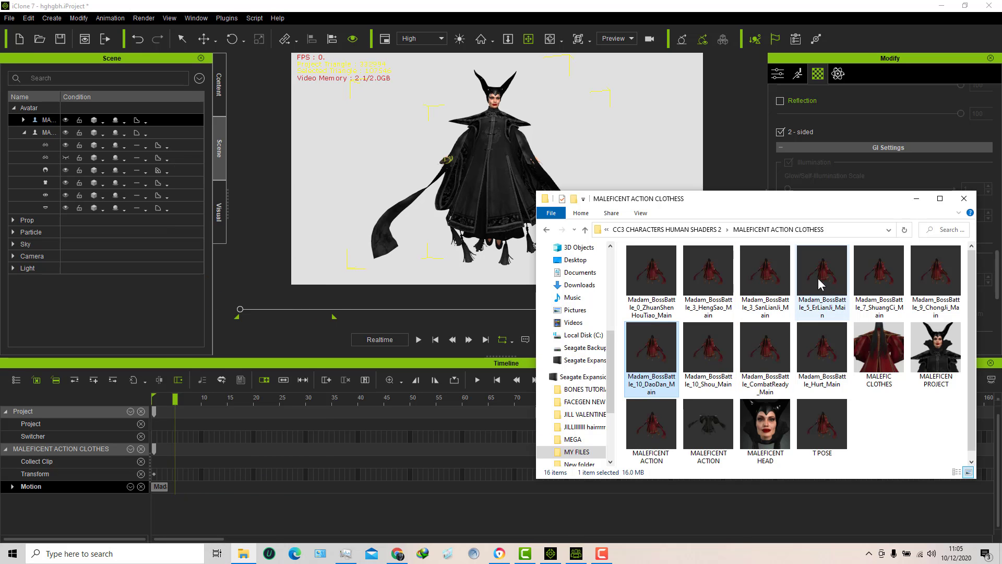
pyautogui.moveTo(887, 272); pyautogui.dragTo(170, 489)
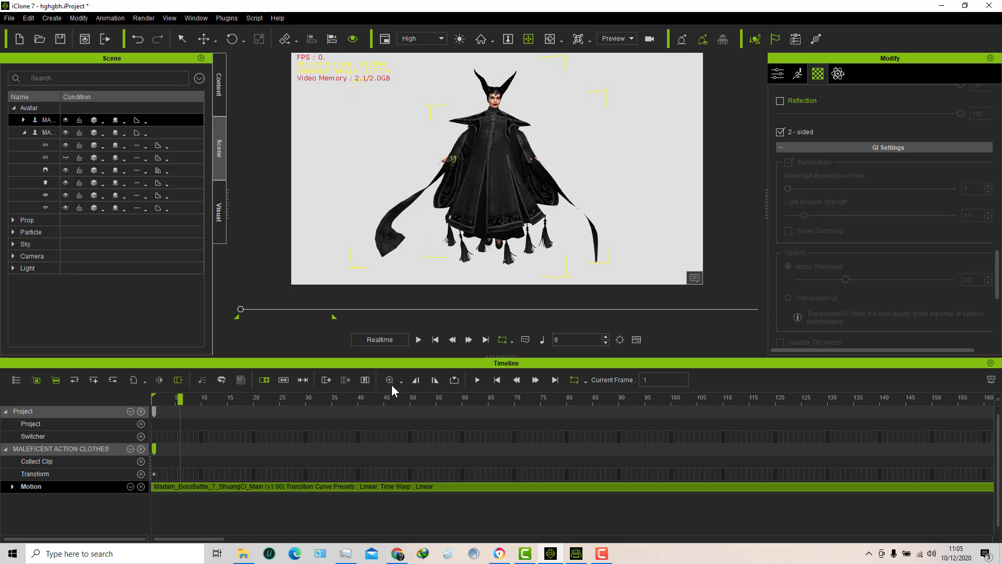
# - Play the Madam_BossBattle_7_ShuangCi_Main motion from the first frame, check the character up close, and return to the start
pyautogui.click(436, 340)
pyautogui.click(418, 340)
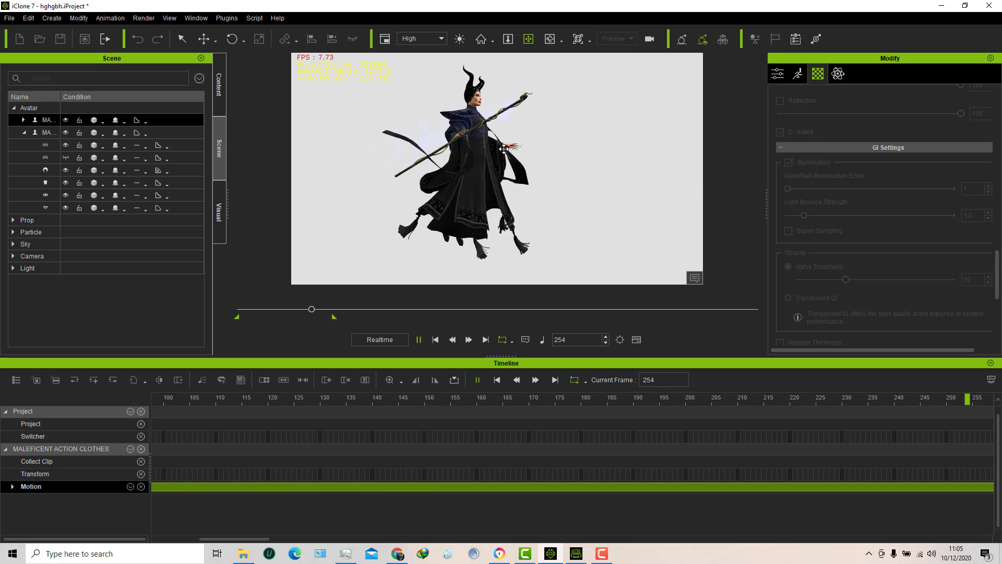
pyautogui.scroll(10, 502, 194)
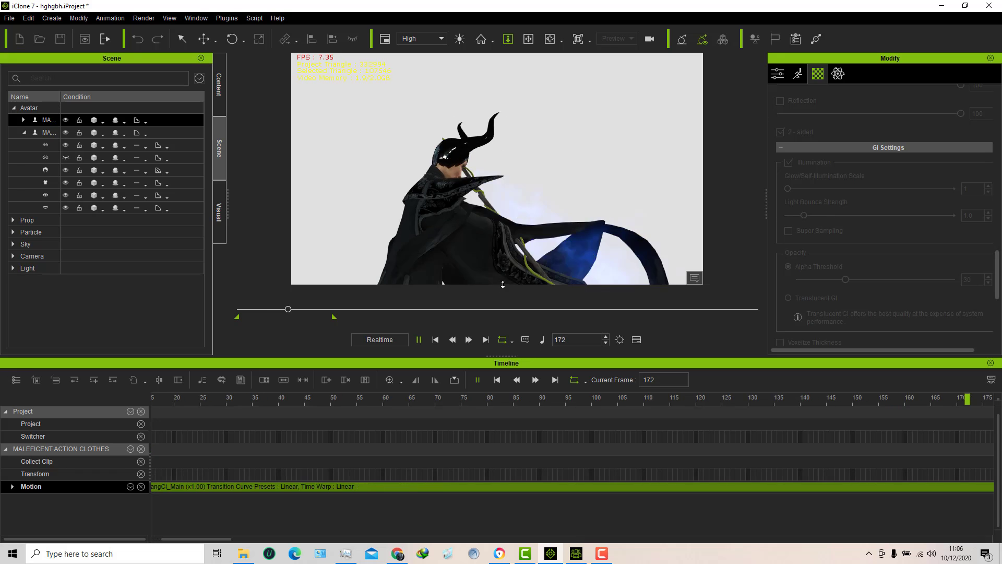
pyautogui.click(528, 38)
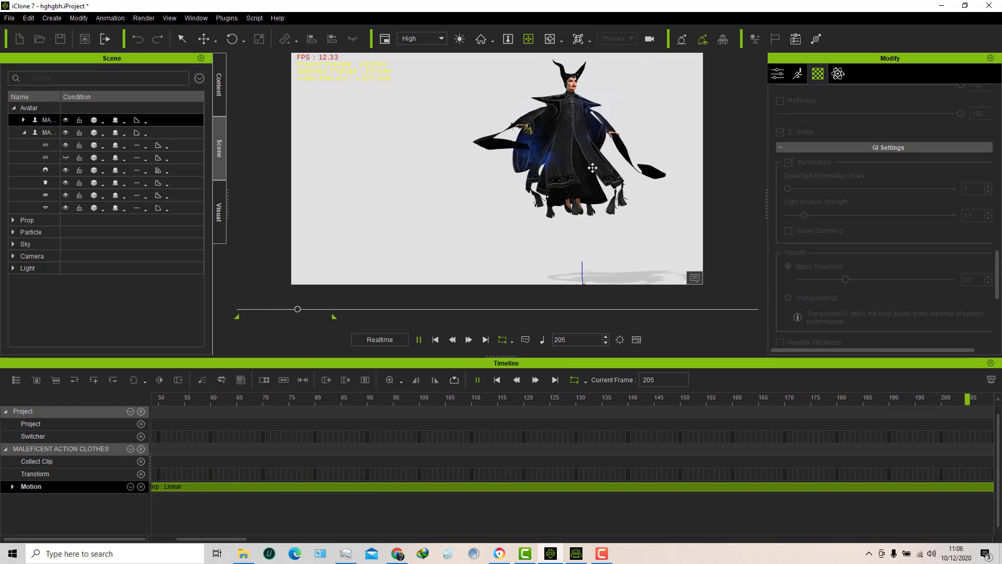
pyautogui.click(435, 339)
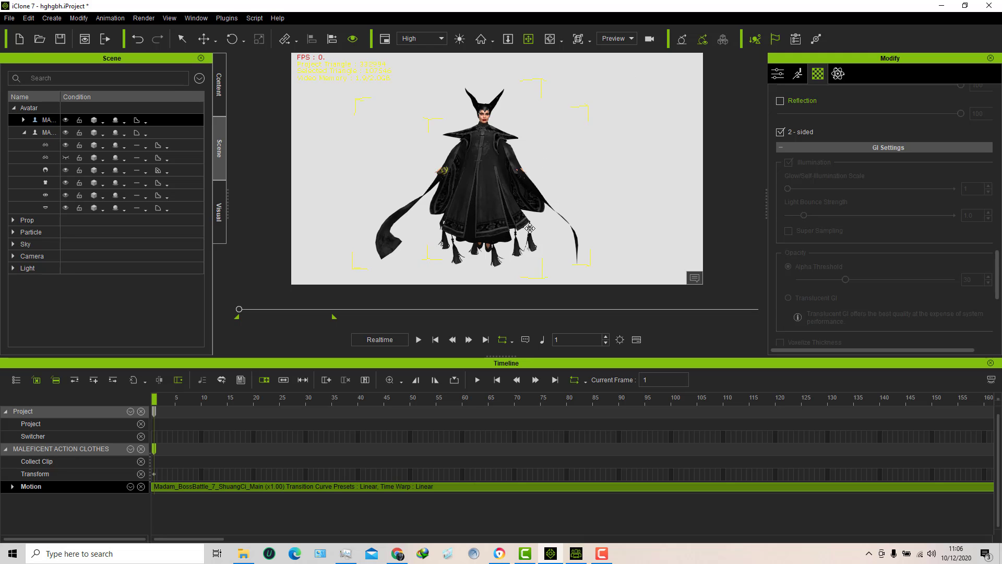
# - Examine the standing character from the side and front, replay the motion, and stop at the first frame
pyautogui.moveTo(482, 182); pyautogui.dragTo(490, 188)
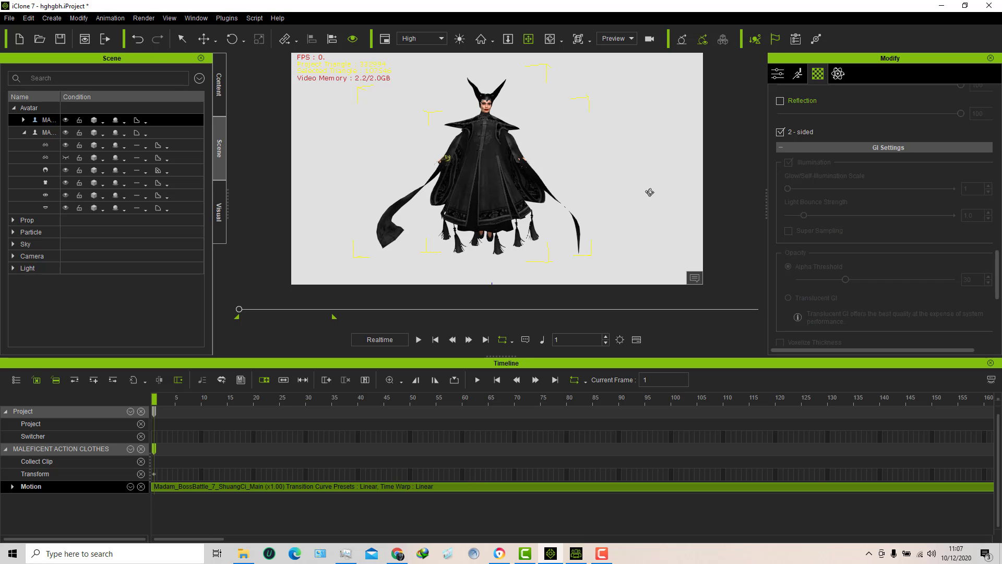
pyautogui.moveTo(650, 192); pyautogui.dragTo(472, 186, button='right')
pyautogui.moveTo(565, 185); pyautogui.dragTo(621, 180, button='right')
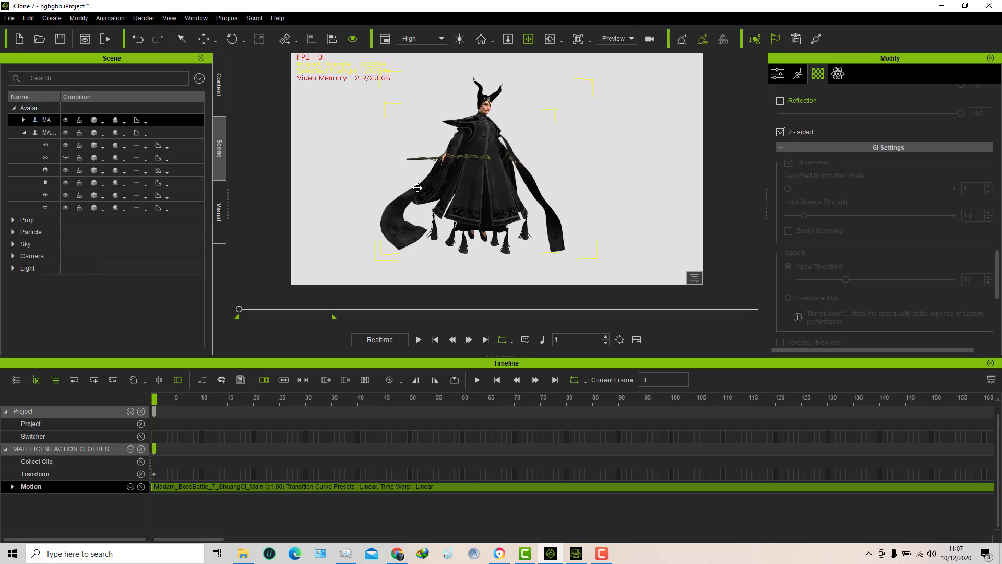
pyautogui.moveTo(417, 187); pyautogui.dragTo(526, 187, button='right')
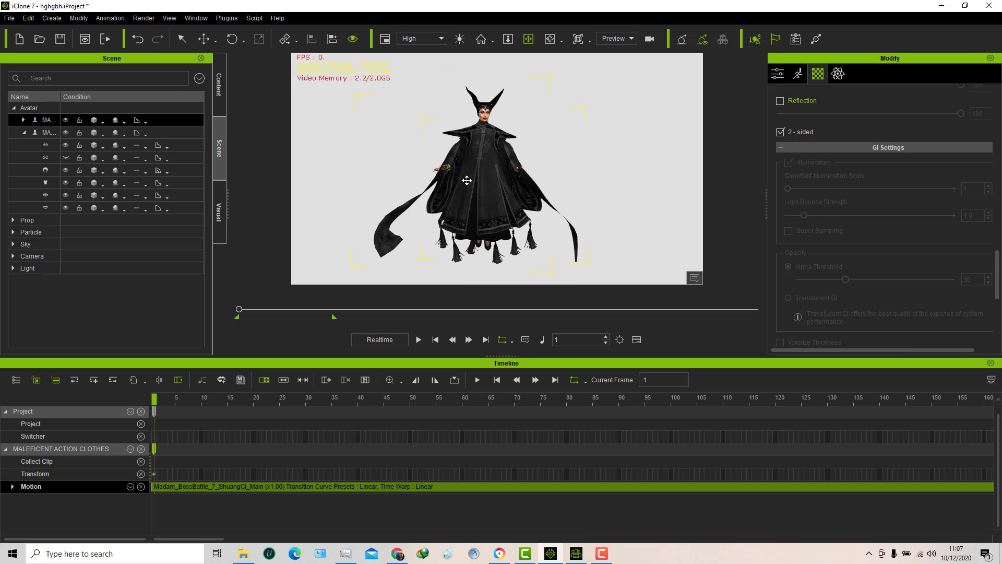
pyautogui.click(418, 340)
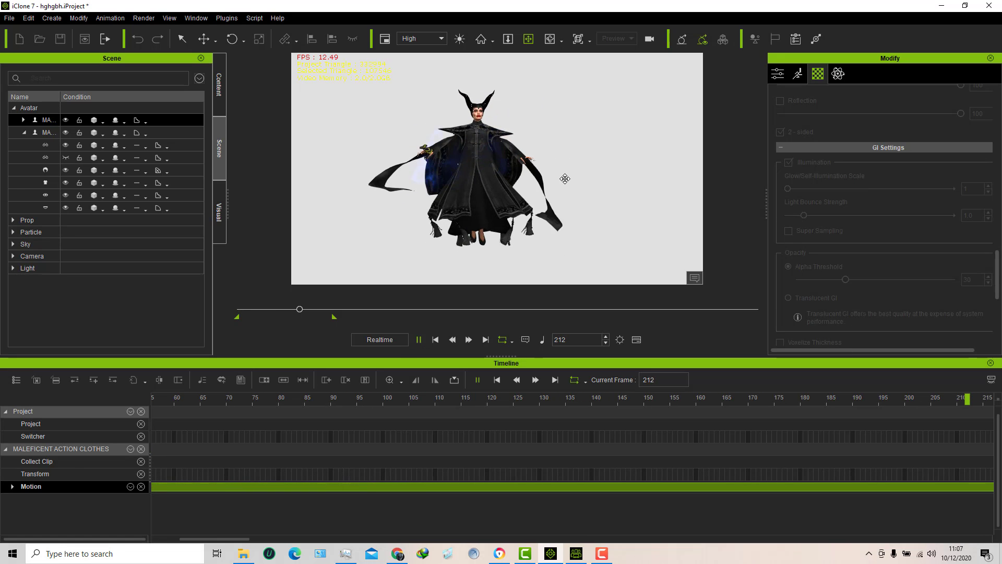
pyautogui.click(435, 340)
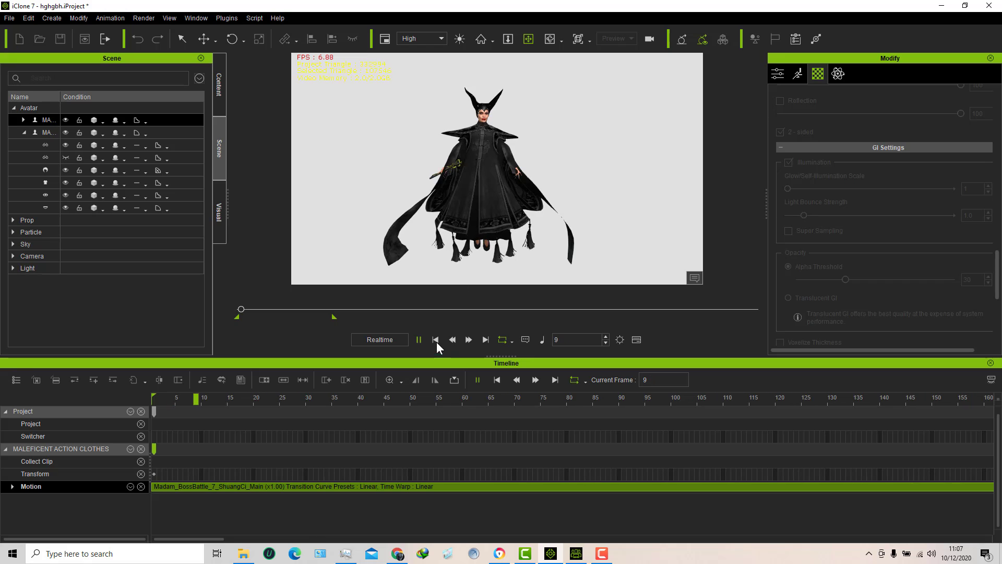
pyautogui.click(434, 340)
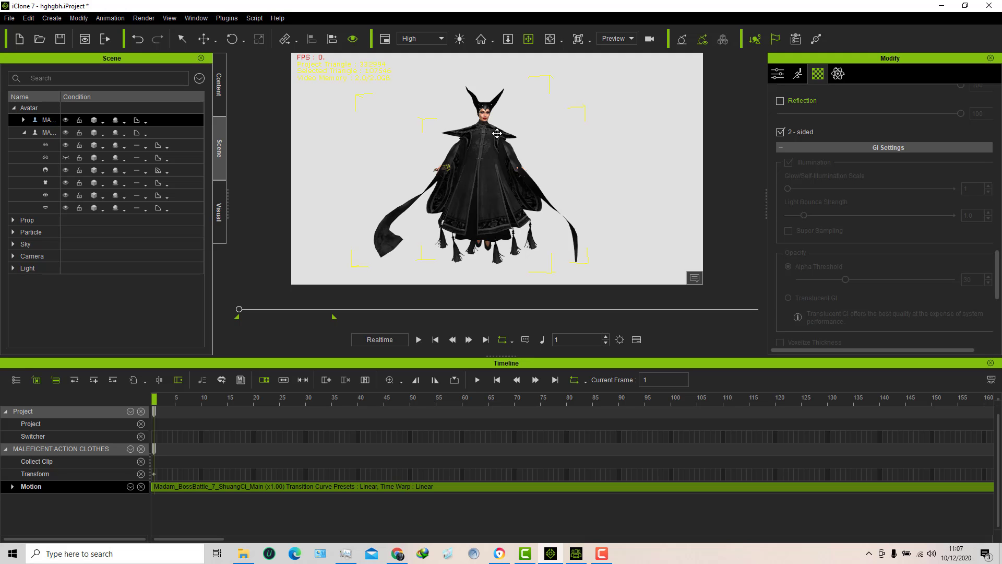
# - Switch to Character Creator, view the Maleficent head with its choker from the side, and return to iClone
pyautogui.click(570, 557)
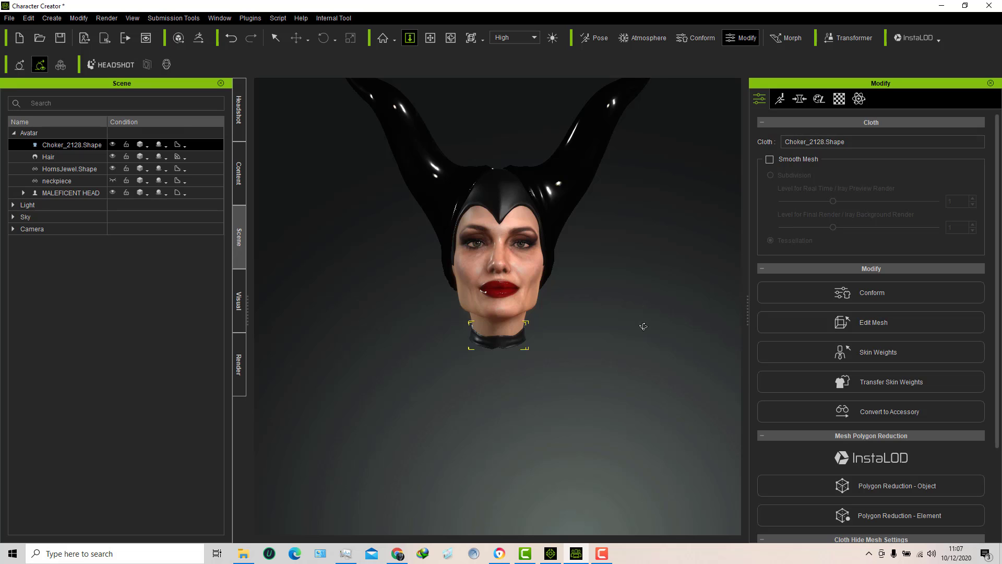
pyautogui.moveTo(643, 326); pyautogui.dragTo(532, 345, button='right')
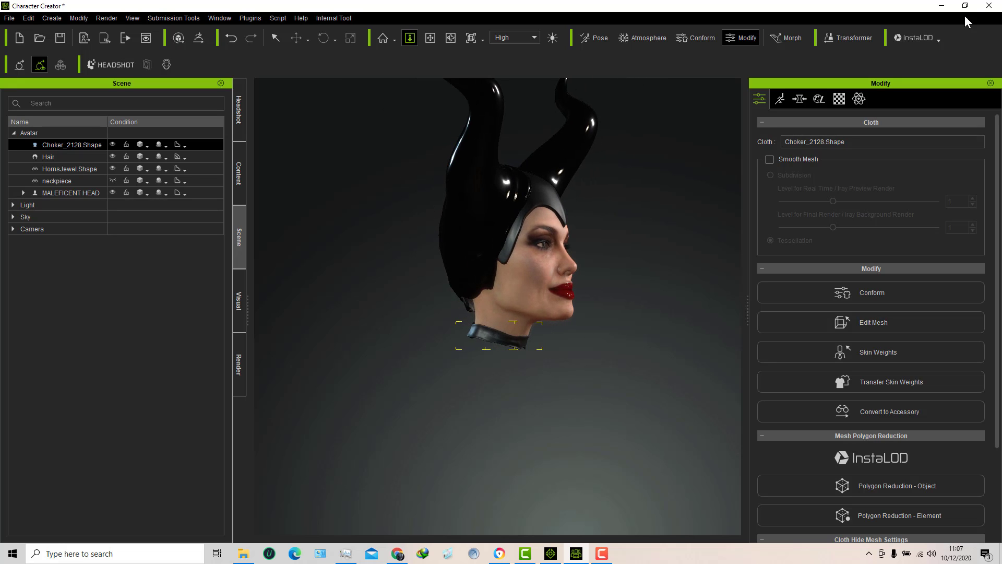
pyautogui.click(937, 7)
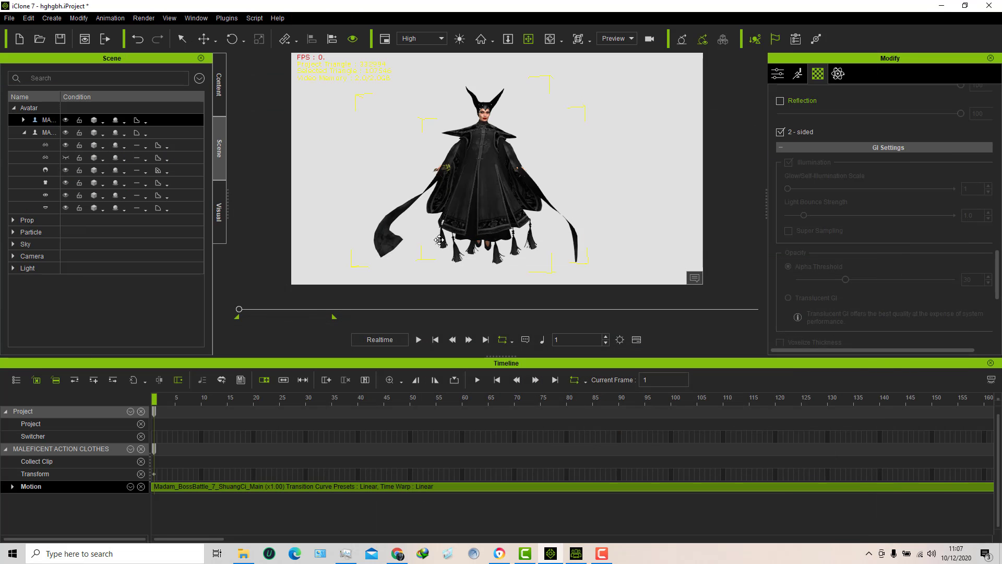
# - Preview the combined character's motion once more from the front and rewind it
pyautogui.moveTo(556, 193)
pyautogui.mouseDown(button='right')
pyautogui.moveTo(433, 190)
pyautogui.moveTo(560, 184)
pyautogui.mouseUp(button='right')
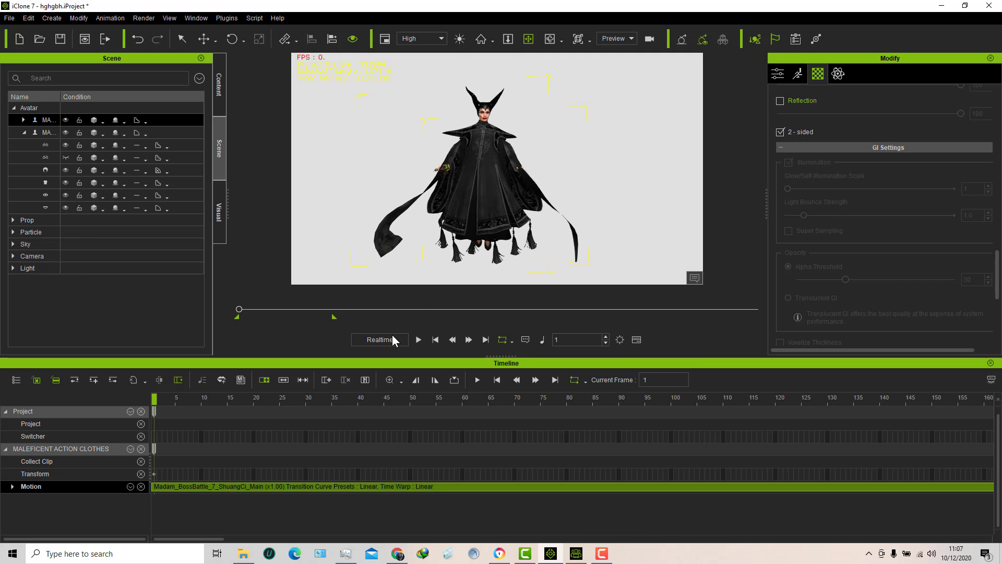
pyautogui.click(419, 343)
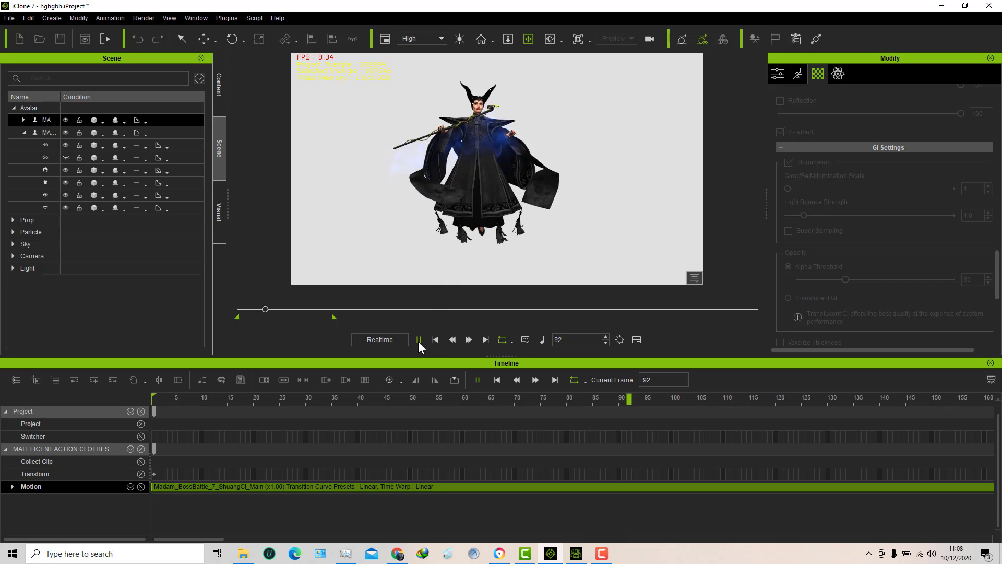
pyautogui.click(434, 341)
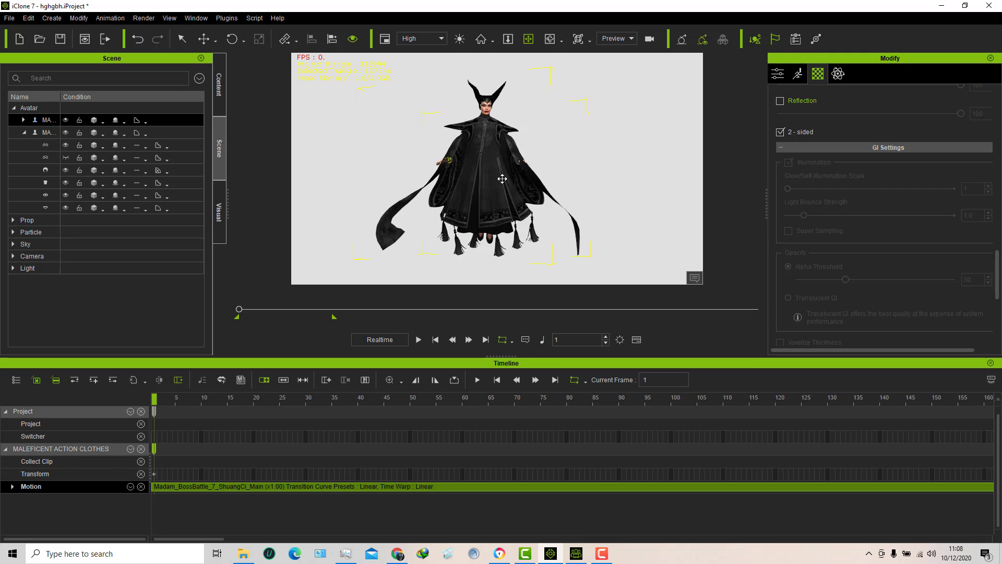
# - Hide the timeline to enlarge the viewport and frame the full character more closely
pyautogui.click(636, 339)
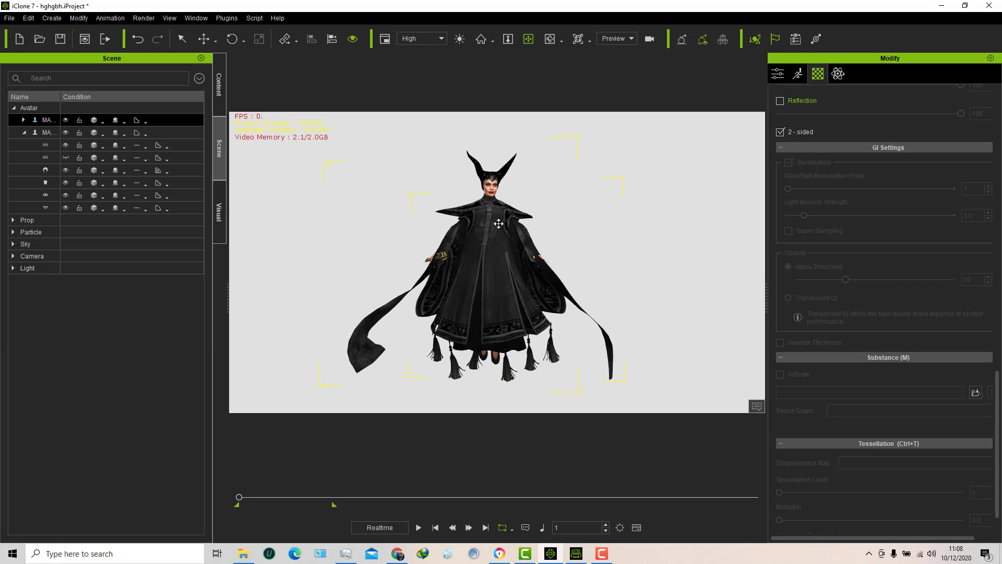
pyautogui.click(508, 38)
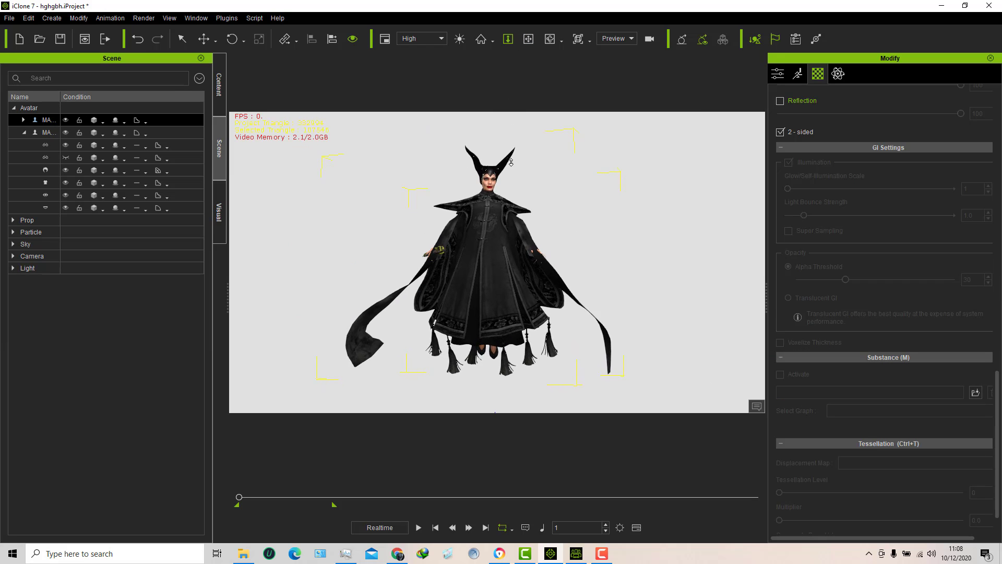
pyautogui.moveTo(355, 172); pyautogui.dragTo(350, 130)
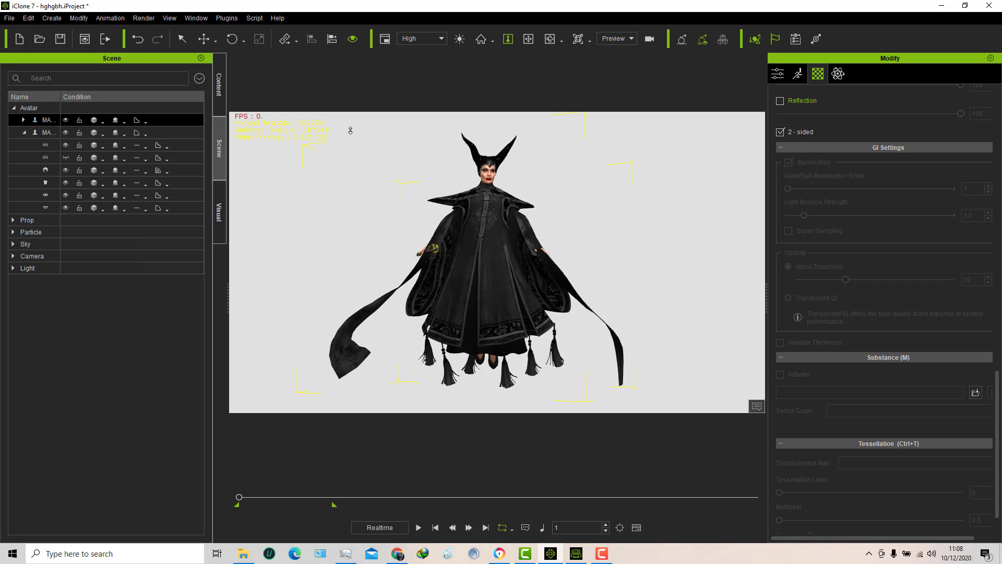
# - Open Edit Motion Layer for the costumed body and turn on Bone Edit Mode to show its skeleton
pyautogui.click(66, 120)
pyautogui.click(798, 74)
pyautogui.scroll(-2, 912, 360)
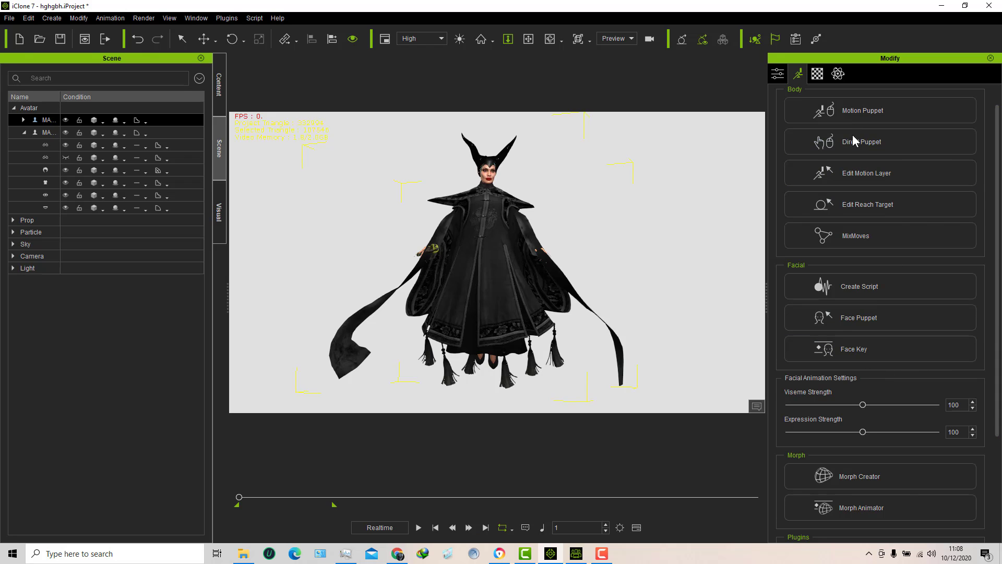
pyautogui.click(847, 173)
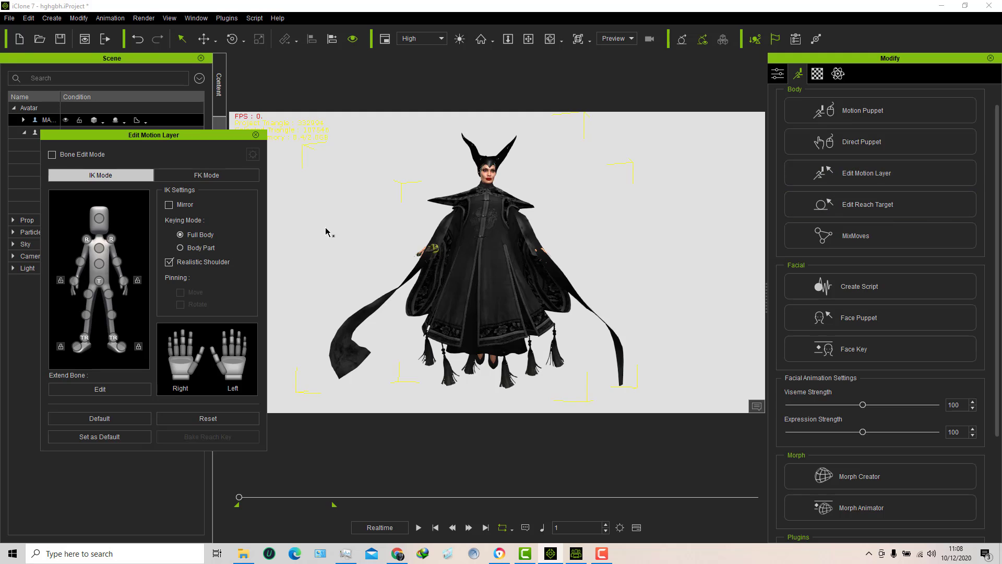
pyautogui.click(52, 155)
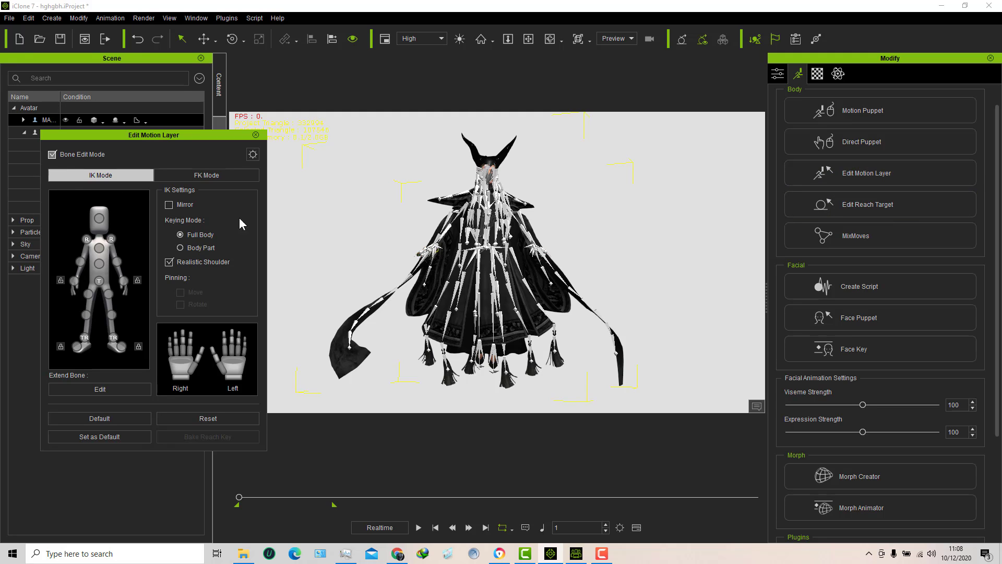
# - Examine the bone chains running through the whole costume from several angles
pyautogui.click(523, 44)
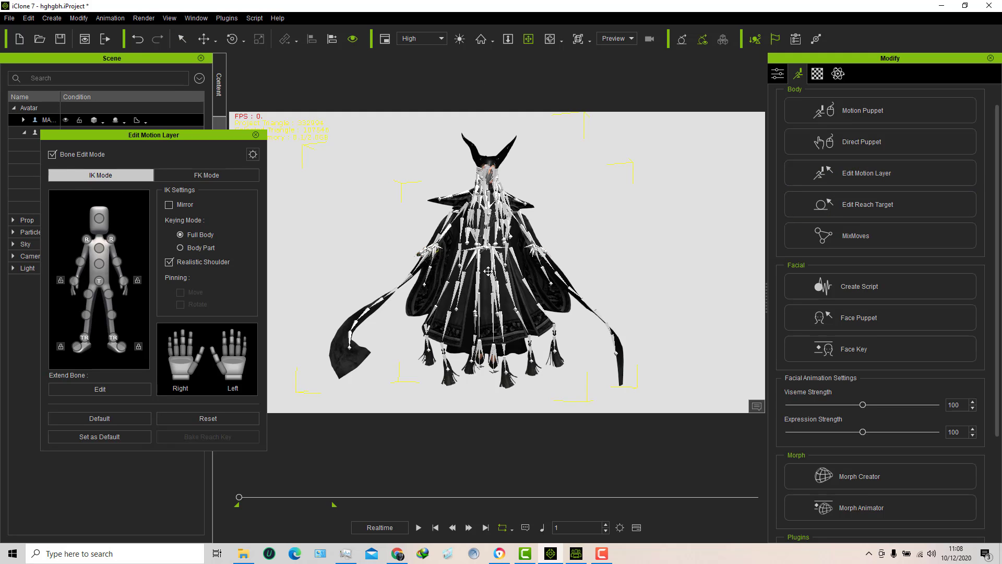
pyautogui.moveTo(609, 259); pyautogui.dragTo(498, 267, button='right')
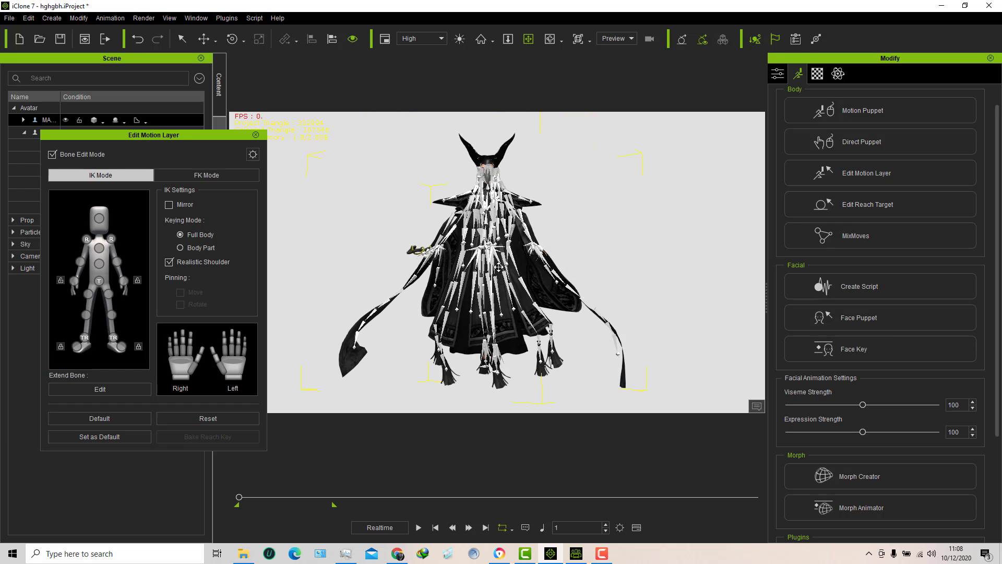
pyautogui.moveTo(517, 347); pyautogui.dragTo(521, 308, button='right')
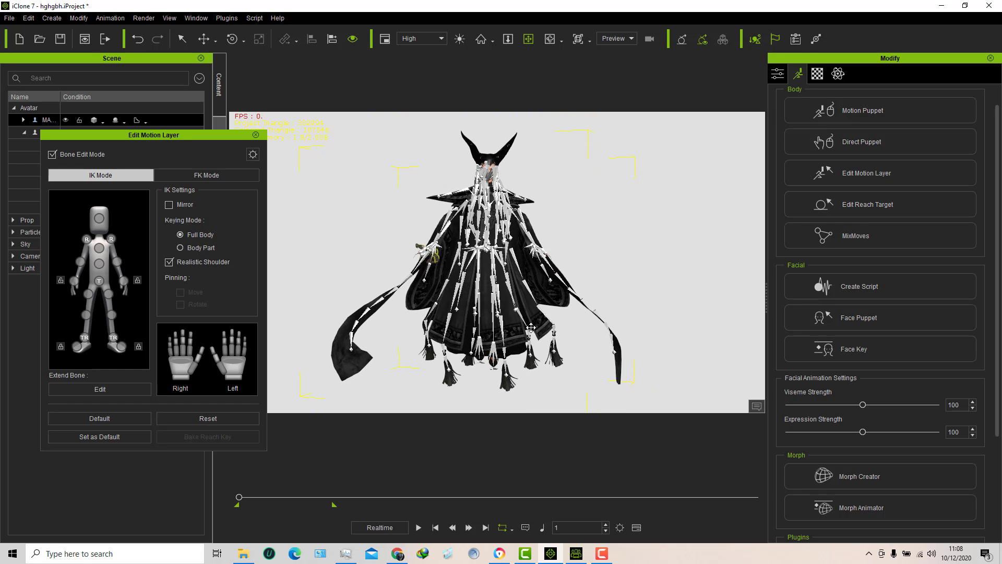
pyautogui.moveTo(531, 327); pyautogui.dragTo(544, 351, button='middle')
pyautogui.moveTo(505, 260); pyautogui.dragTo(498, 242, button='right')
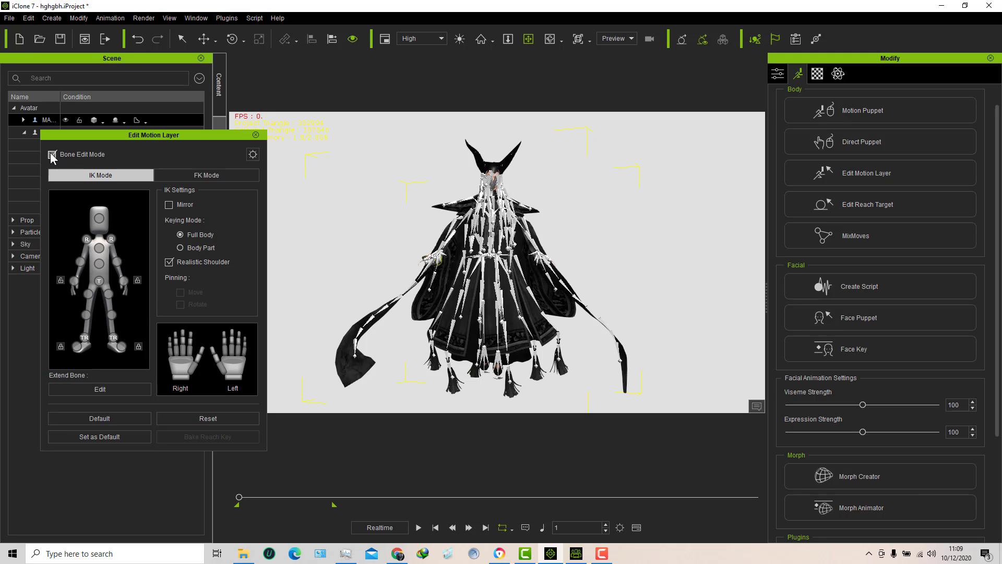
# - Inspect the costume's bones up close at the skirt hem, tassels and feet
pyautogui.moveTo(433, 295); pyautogui.dragTo(669, 290, button='right')
pyautogui.moveTo(550, 273); pyautogui.dragTo(560, 211, button='middle')
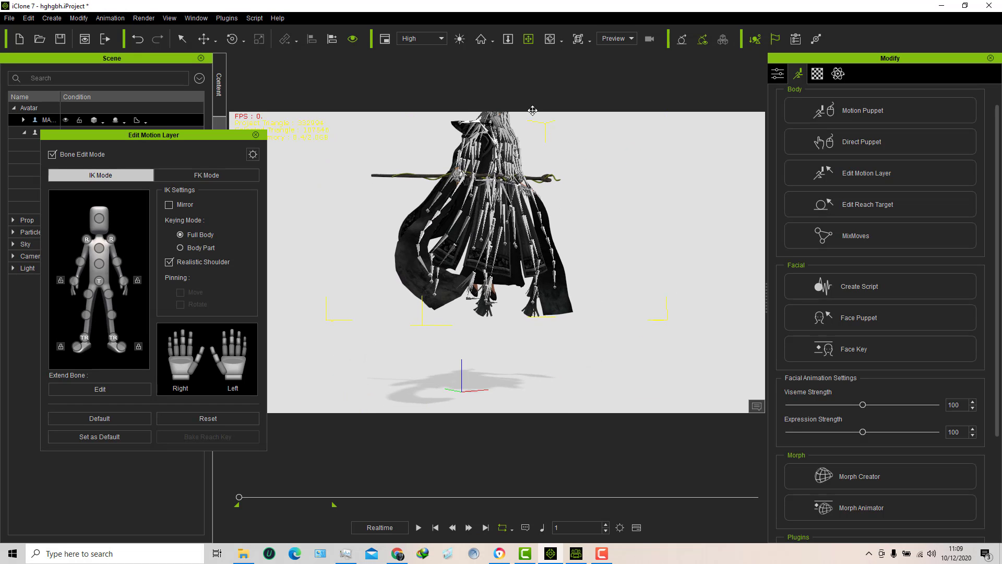
pyautogui.click(508, 39)
pyautogui.scroll(5, 511, 207)
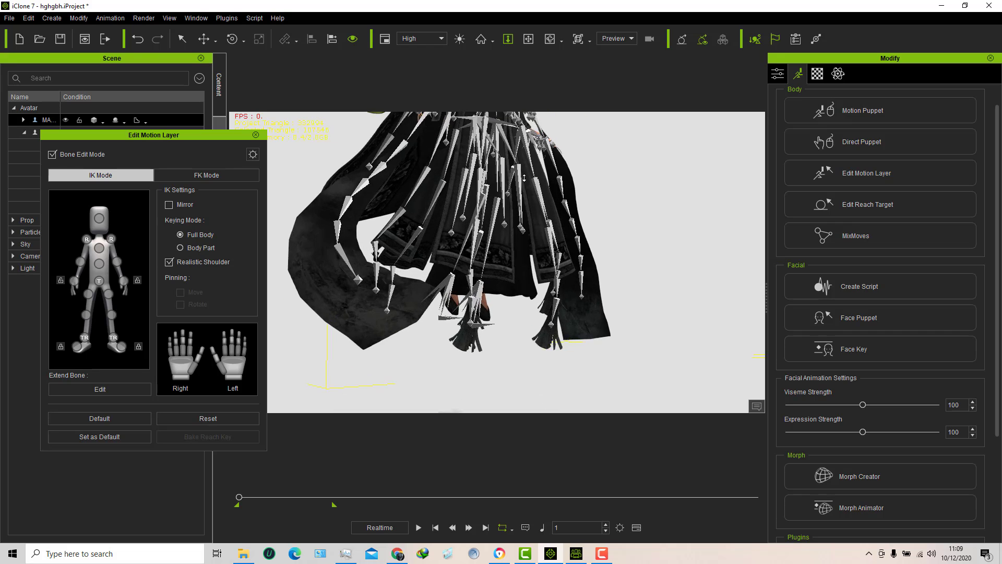
pyautogui.scroll(1, 476, 246)
pyautogui.moveTo(476, 246); pyautogui.dragTo(411, 249, button='right')
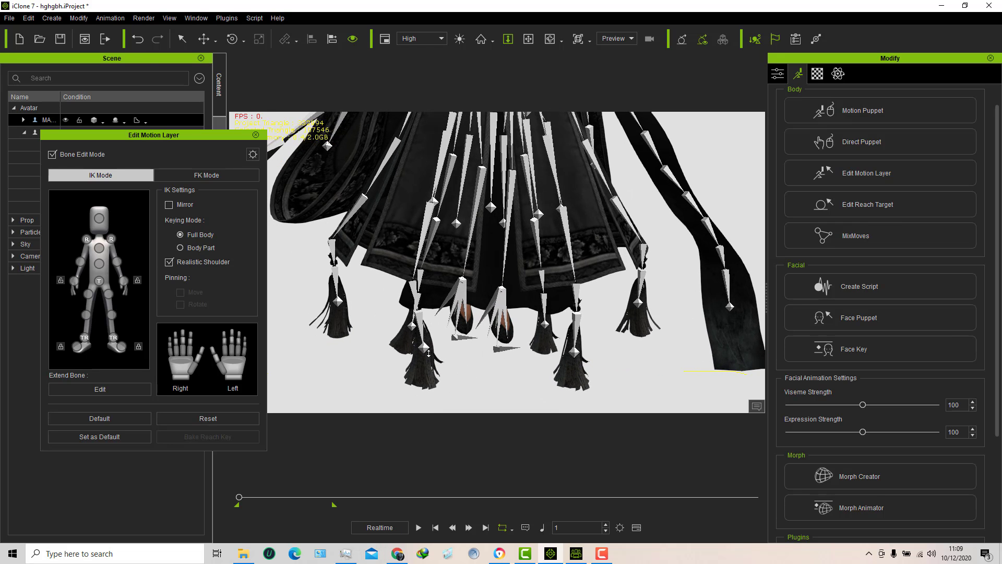
# - Play the motion with the bones displayed, return to the first frame, and close Edit Motion Layer
pyautogui.click(418, 528)
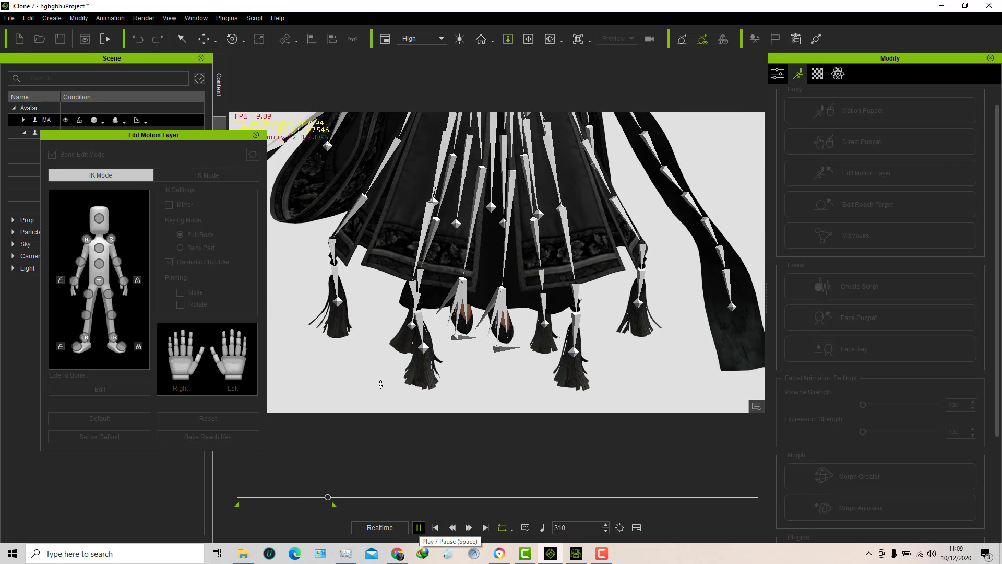
pyautogui.click(436, 528)
pyautogui.scroll(-5, 490, 271)
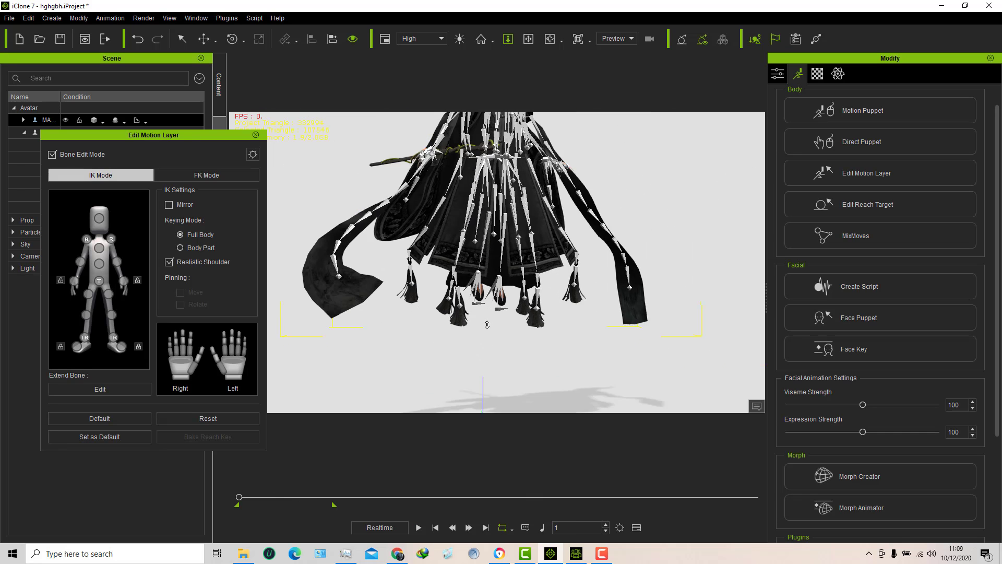
pyautogui.click(256, 134)
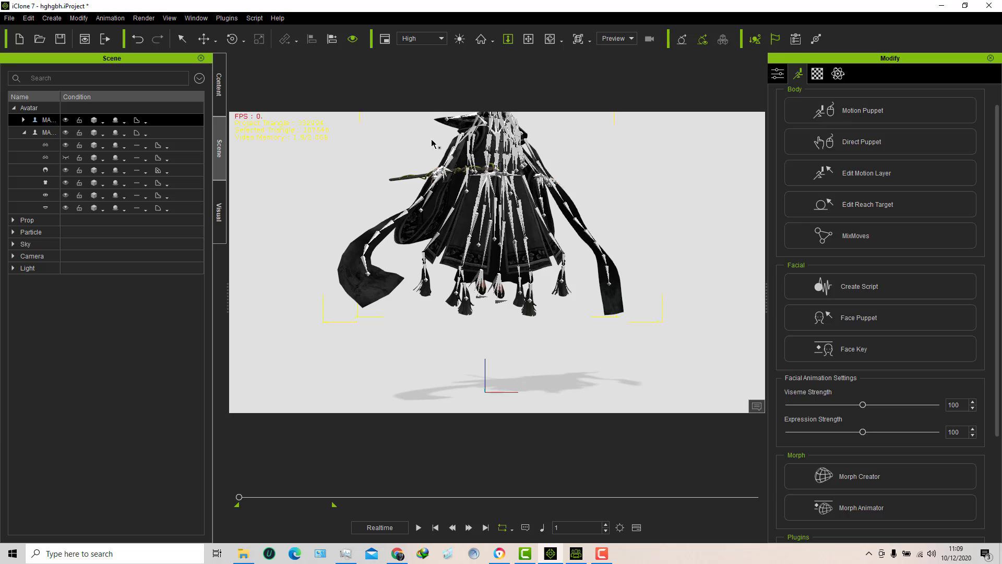
# - Bring the whole character into view and examine the costume and staff from the front and sides
pyautogui.click(529, 40)
pyautogui.moveTo(573, 221); pyautogui.dragTo(544, 225, button='right')
pyautogui.moveTo(544, 226); pyautogui.dragTo(553, 311)
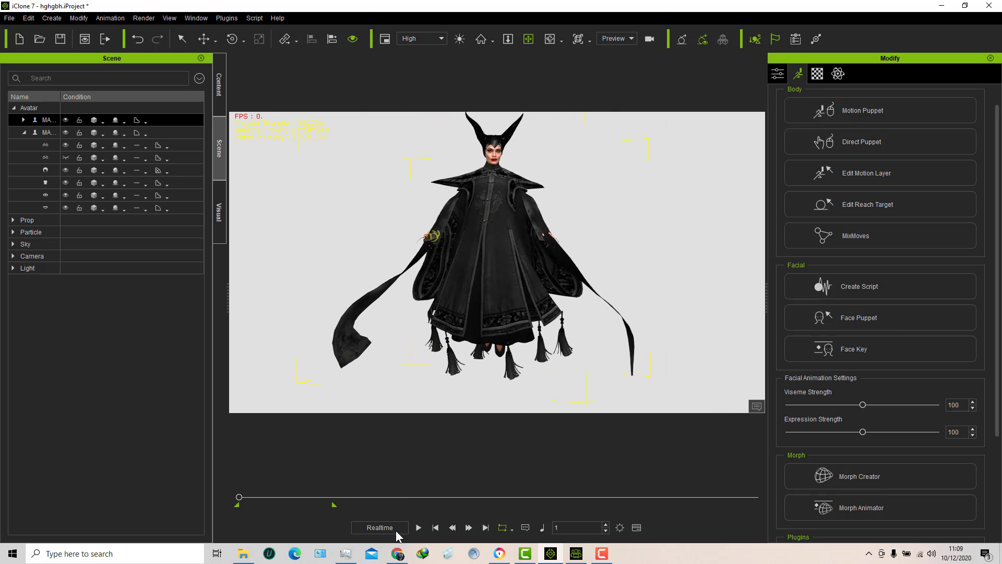
pyautogui.moveTo(489, 291); pyautogui.dragTo(642, 306, button='right')
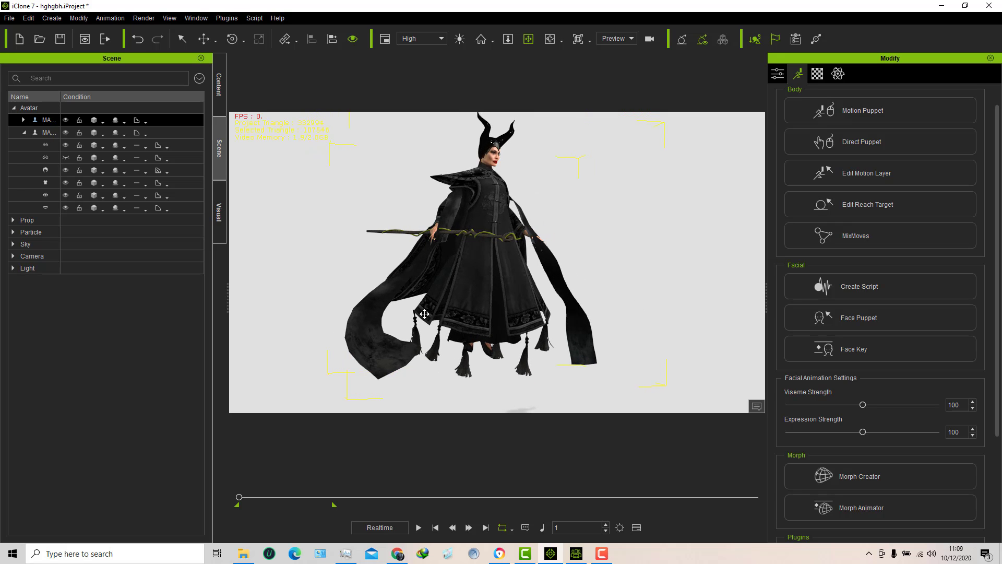
pyautogui.moveTo(449, 302); pyautogui.dragTo(586, 308, button='right')
pyautogui.moveTo(391, 305); pyautogui.dragTo(593, 305, button='right')
pyautogui.moveTo(293, 329); pyautogui.dragTo(571, 282, button='right')
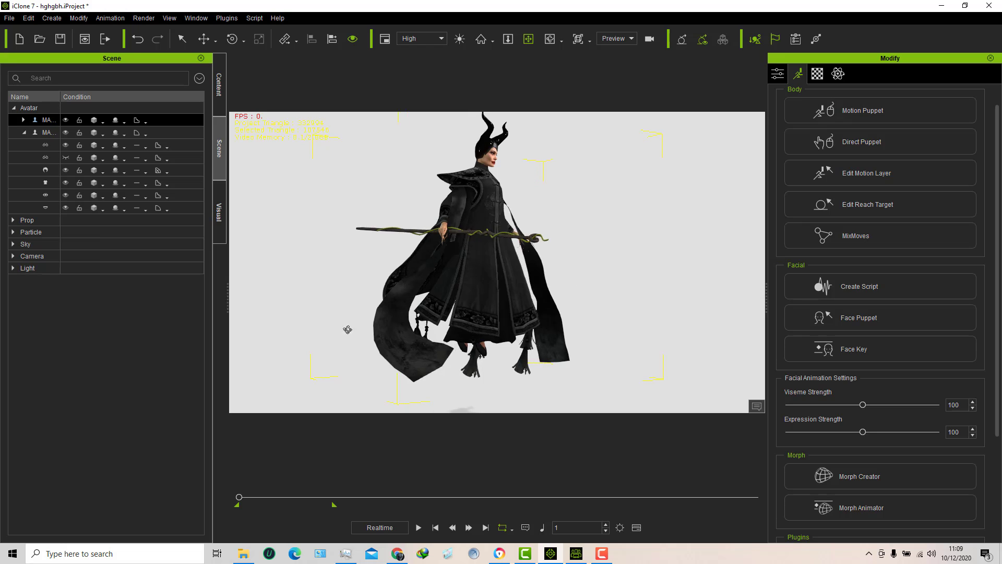
# - Turn the view to the character's front, play the staff motion, and pause it partway through
pyautogui.moveTo(346, 329); pyautogui.dragTo(528, 341, button='right')
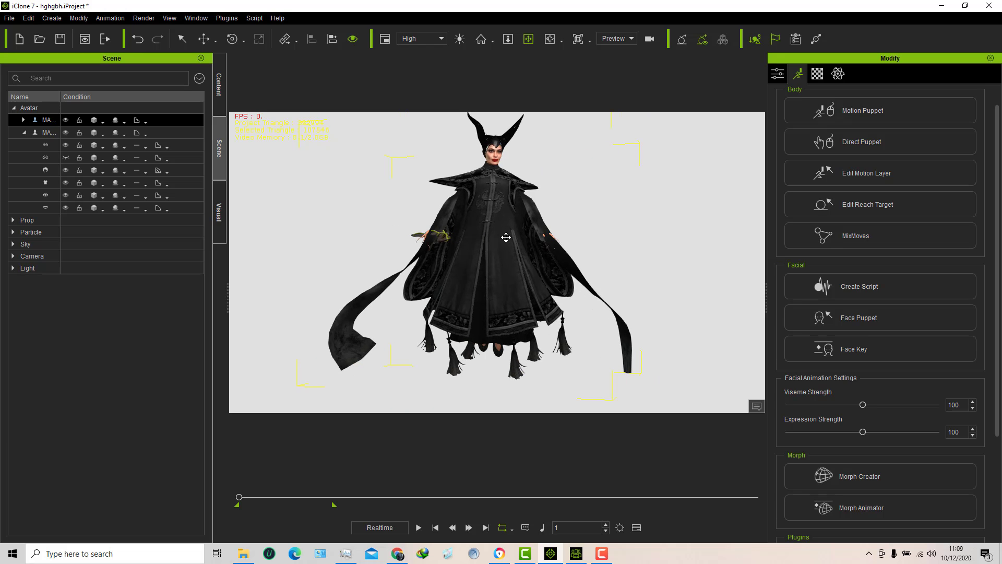
pyautogui.moveTo(506, 237); pyautogui.dragTo(499, 249, button='middle')
pyautogui.moveTo(488, 247); pyautogui.dragTo(484, 162, button='right')
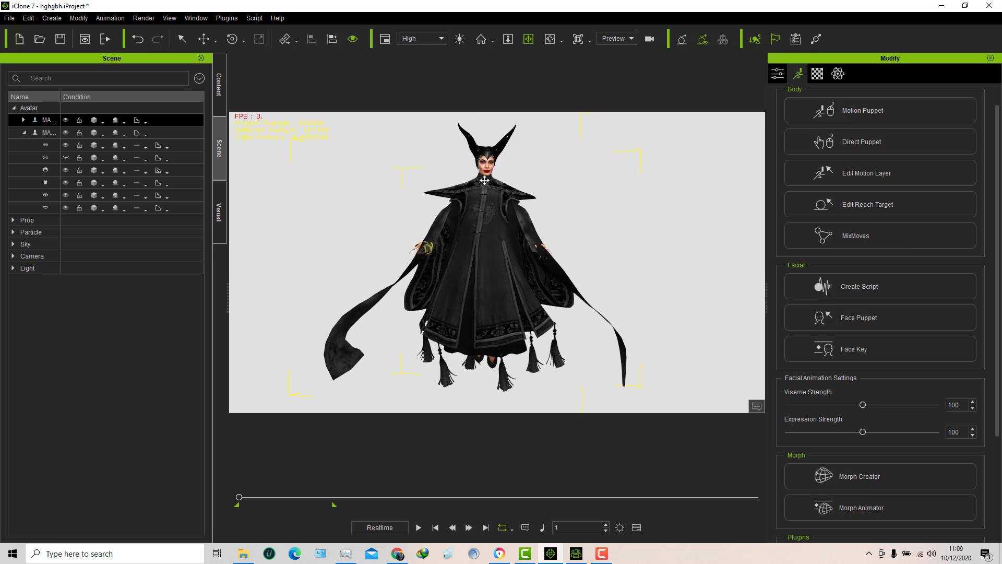
pyautogui.click(418, 529)
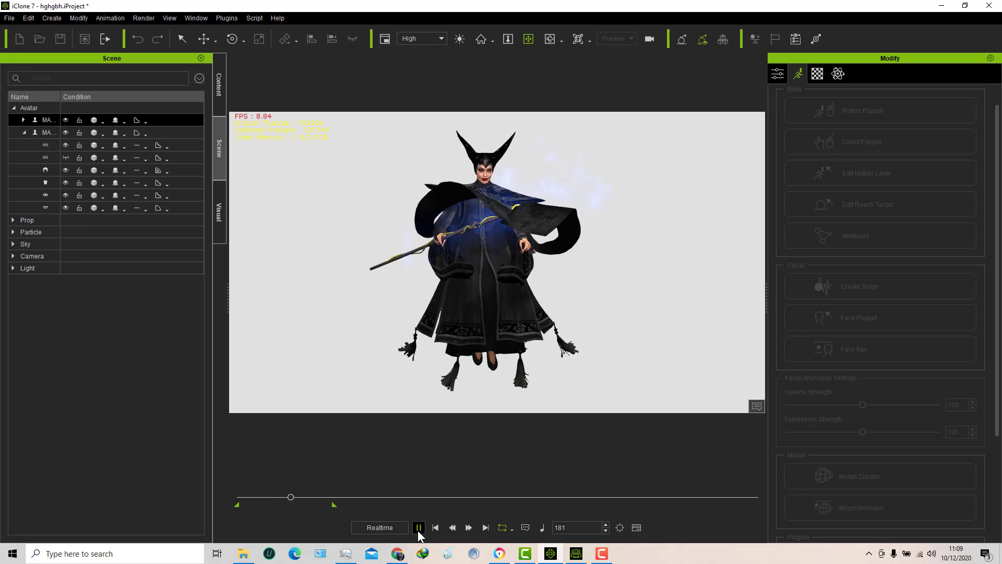
pyautogui.click(418, 528)
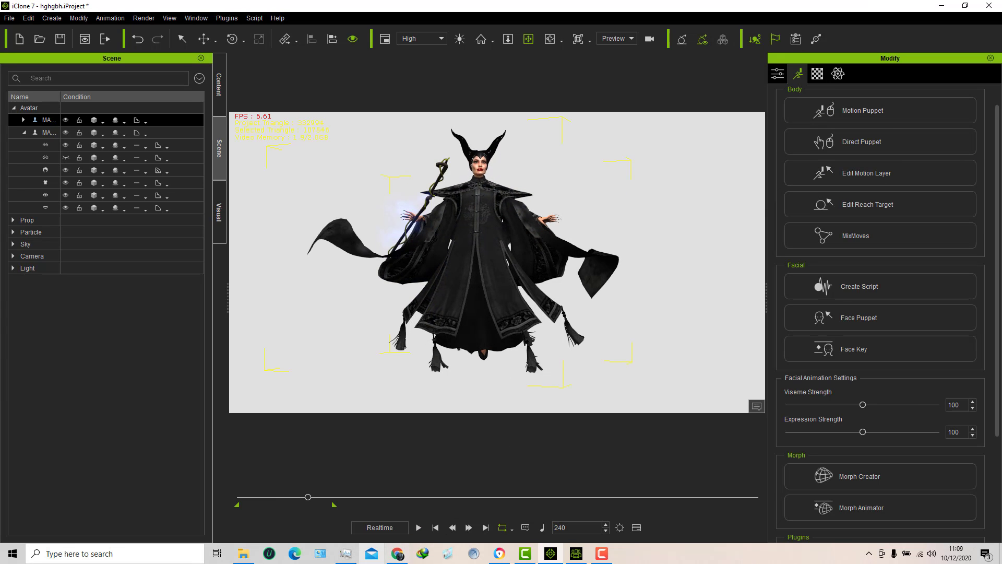
# - Switch to Chrome and open the uploads page of the channel behind the Paper Dolls 2 3D models video
pyautogui.click(401, 556)
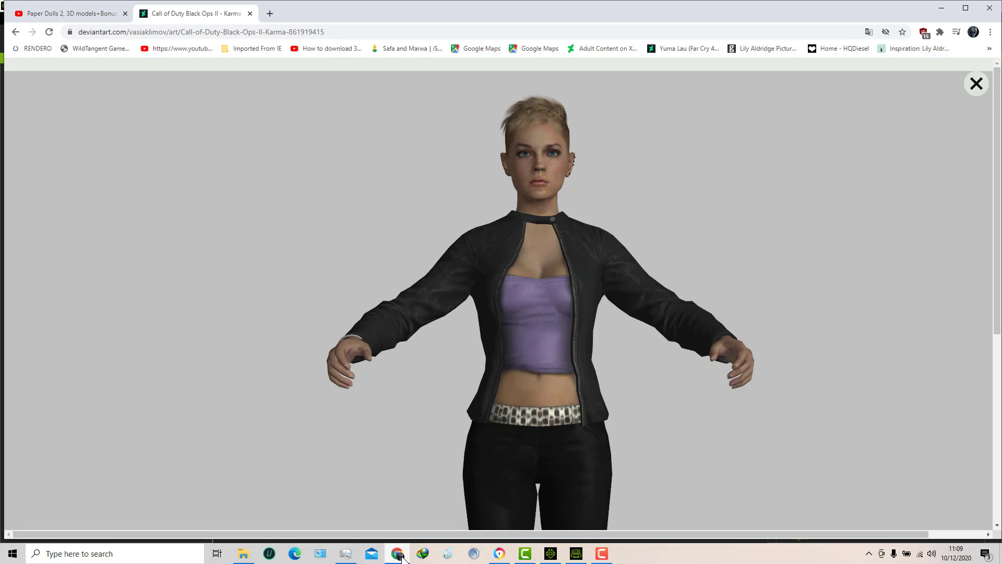
pyautogui.click(60, 13)
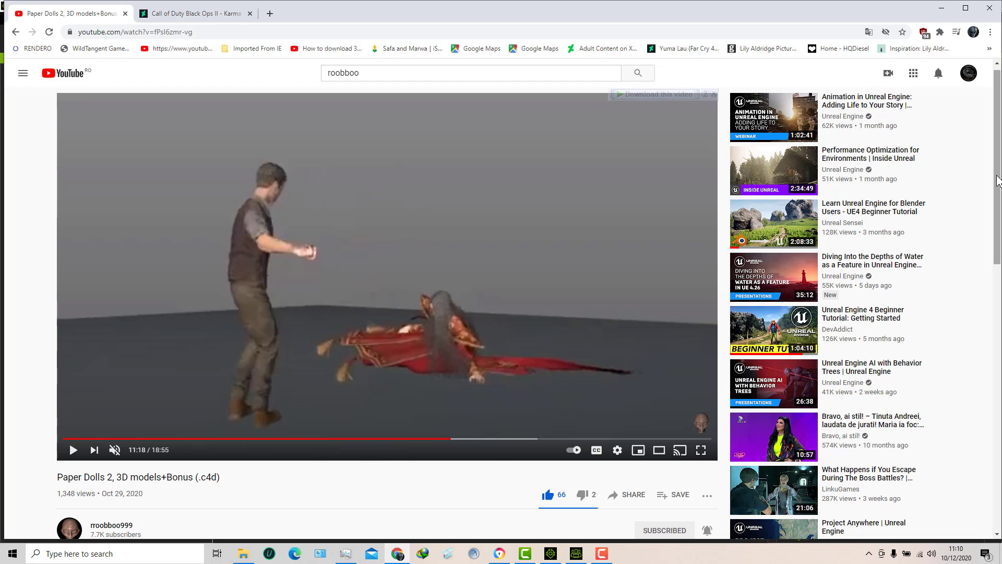
pyautogui.scroll(-5, 996, 195)
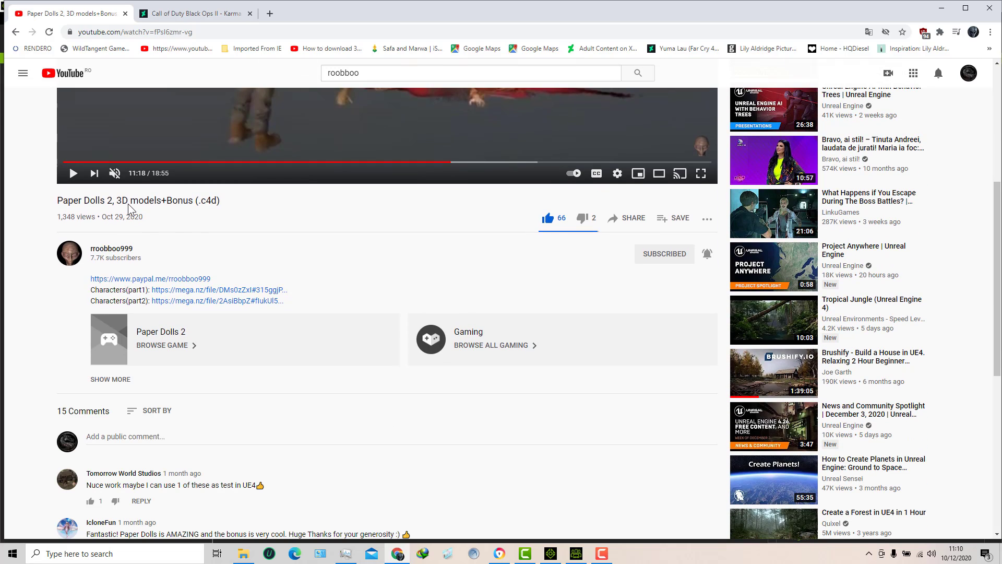
pyautogui.click(108, 258)
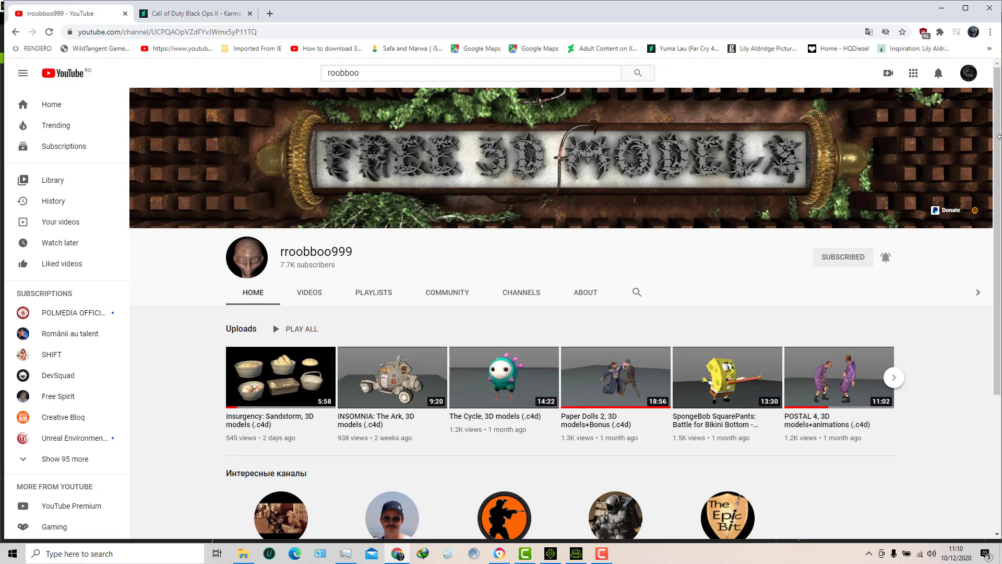
pyautogui.moveTo(997, 152); pyautogui.dragTo(997, 323)
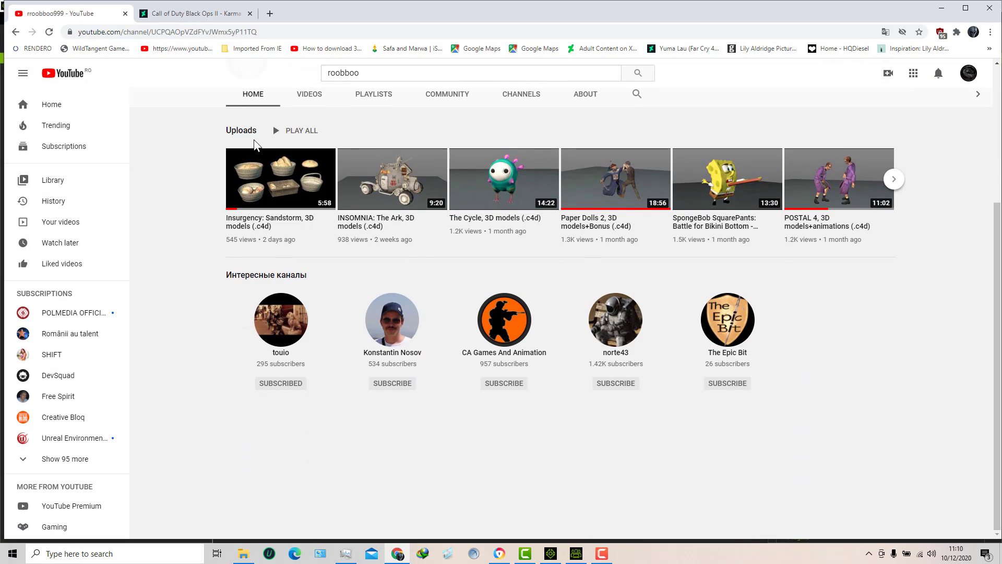
pyautogui.click(308, 96)
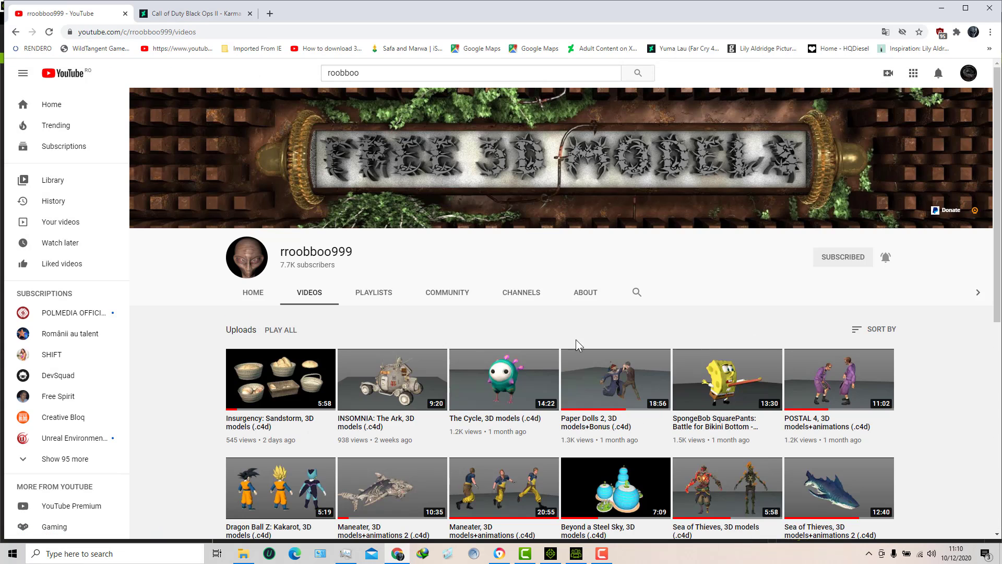
# - Look through the channel's uploaded 3D model and animation videos, from the newest down to the Dauntless and Tera Online entries
pyautogui.moveTo(997, 169); pyautogui.dragTo(996, 290)
pyautogui.scroll(-2, 428, 317)
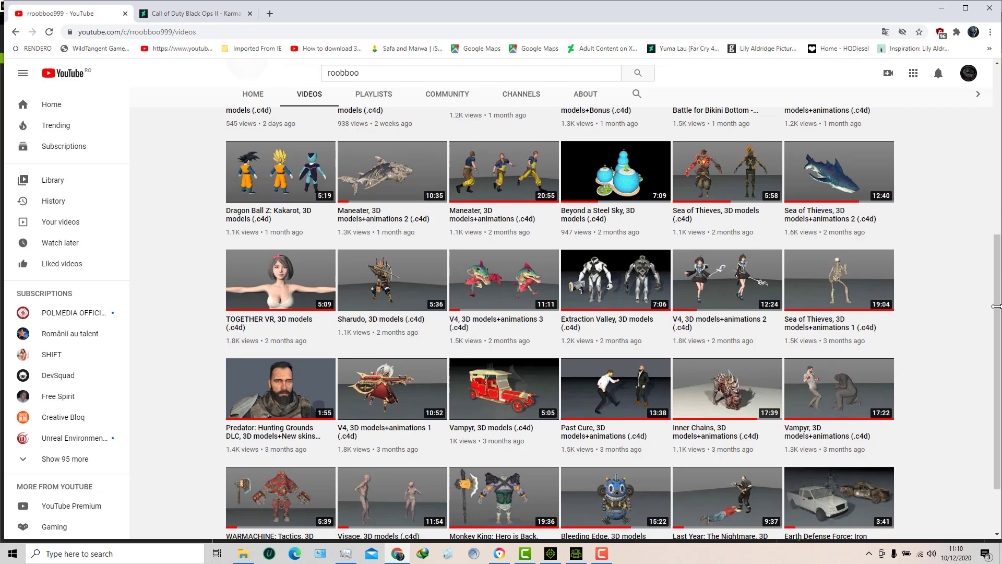
pyautogui.moveTo(996, 306); pyautogui.dragTo(988, 306)
pyautogui.scroll(-2, 980, 438)
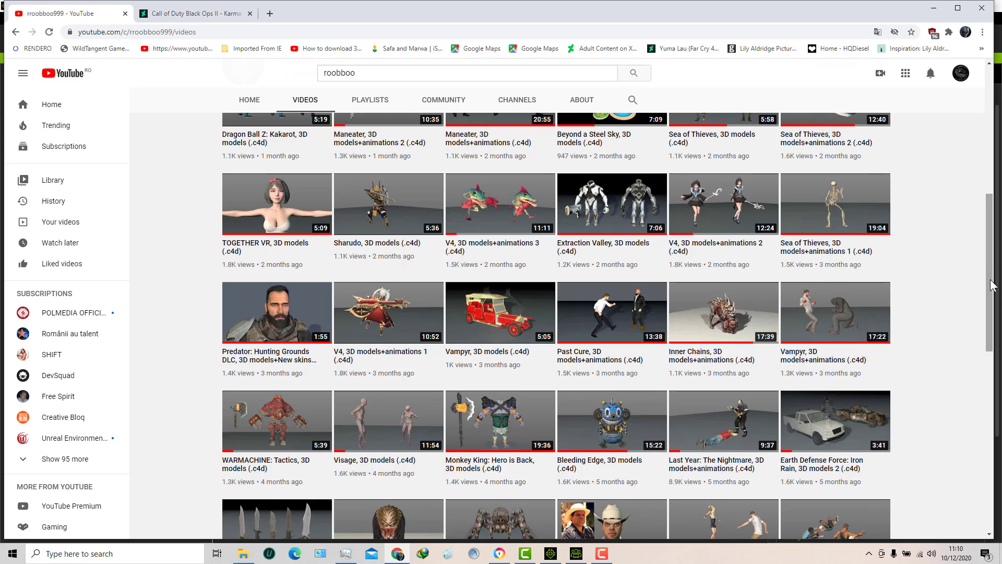
pyautogui.scroll(-5, 923, 327)
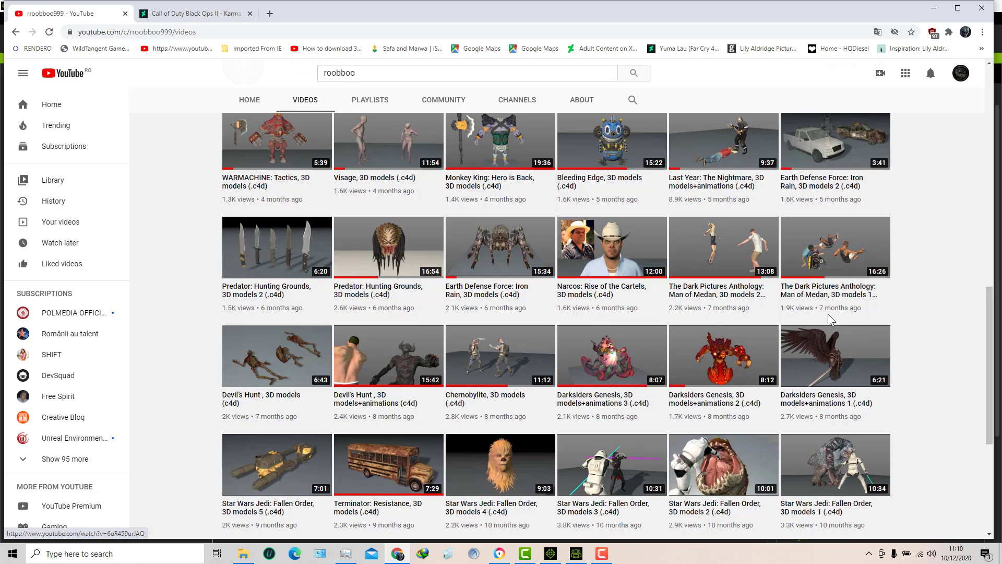
pyautogui.moveTo(993, 366); pyautogui.dragTo(994, 399)
pyautogui.scroll(-2, 994, 400)
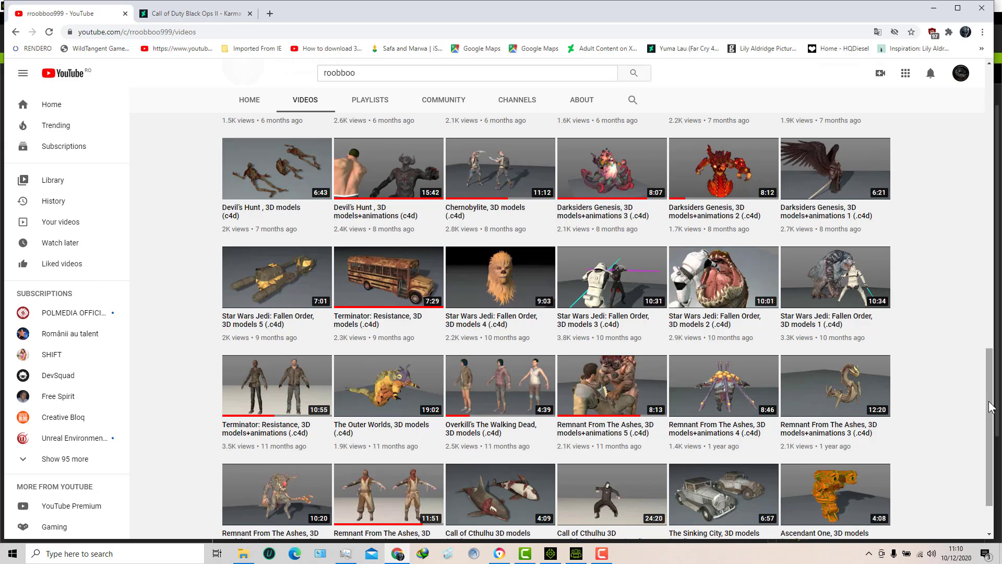
pyautogui.scroll(-2, 992, 408)
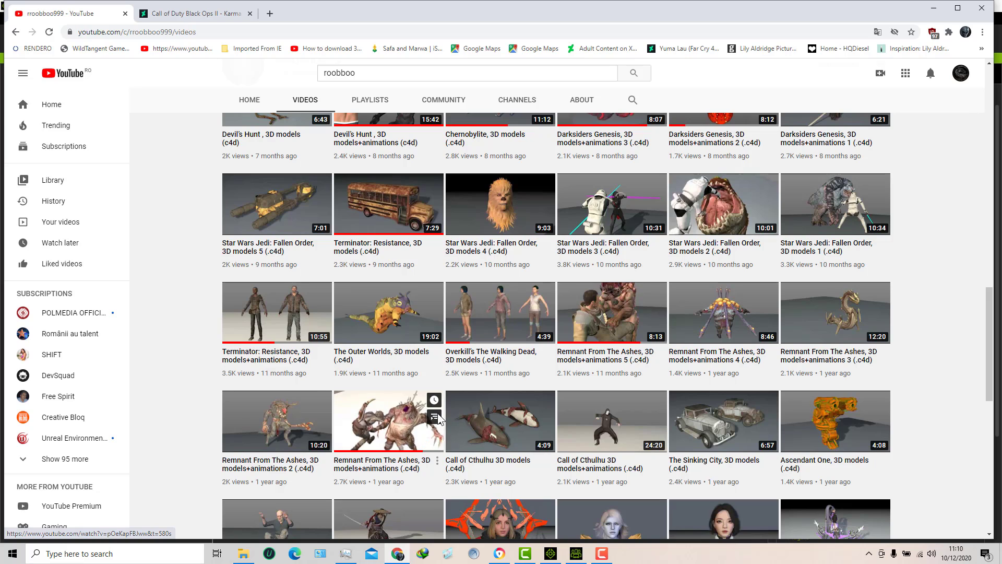
pyautogui.scroll(-5, 991, 335)
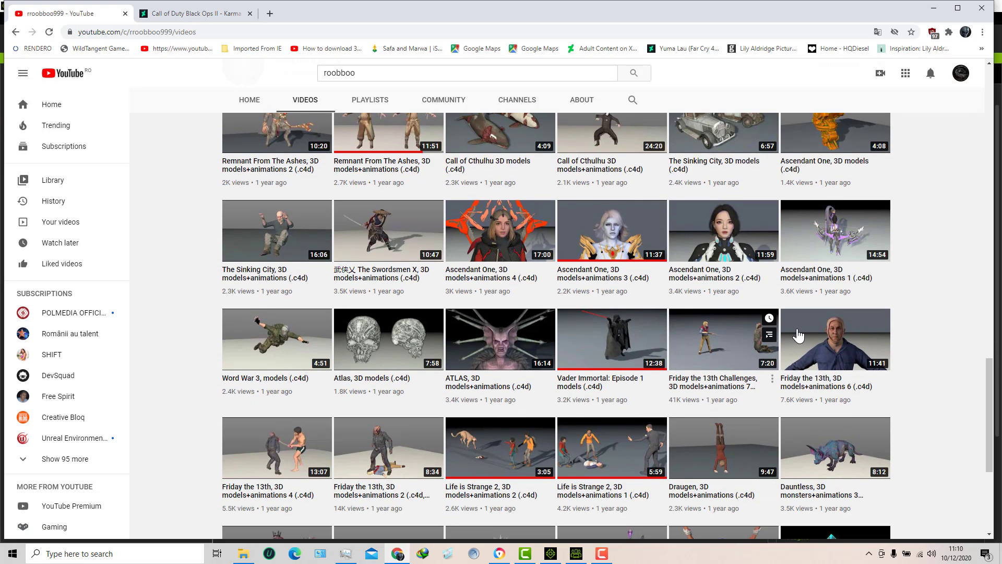
pyautogui.moveTo(994, 372); pyautogui.dragTo(987, 443)
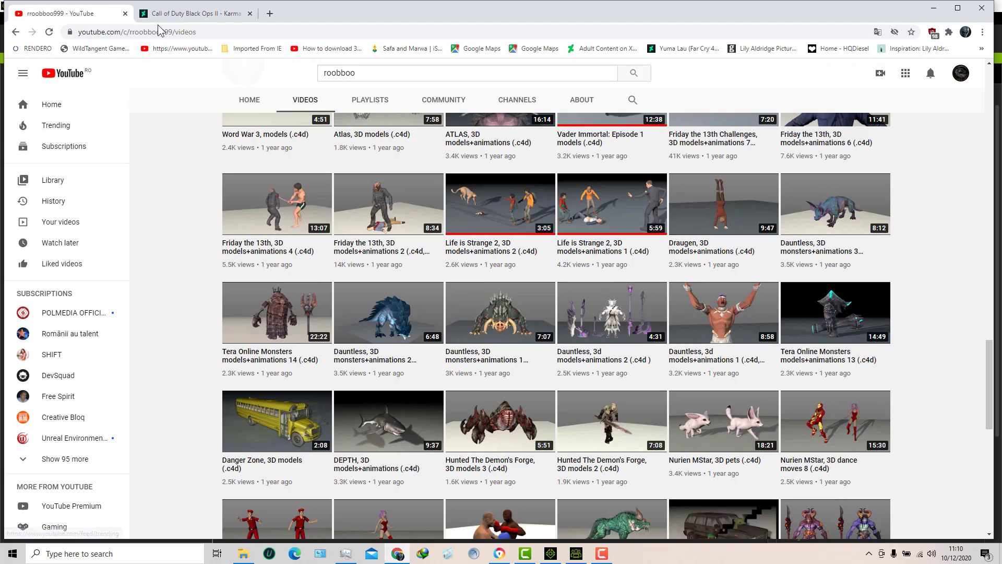
# - Leave the Call of Duty Black Ops II - Karma artwork on DeviantArt, return to the Xnalara-Customized gallery, and maximize the browser
pyautogui.click(180, 14)
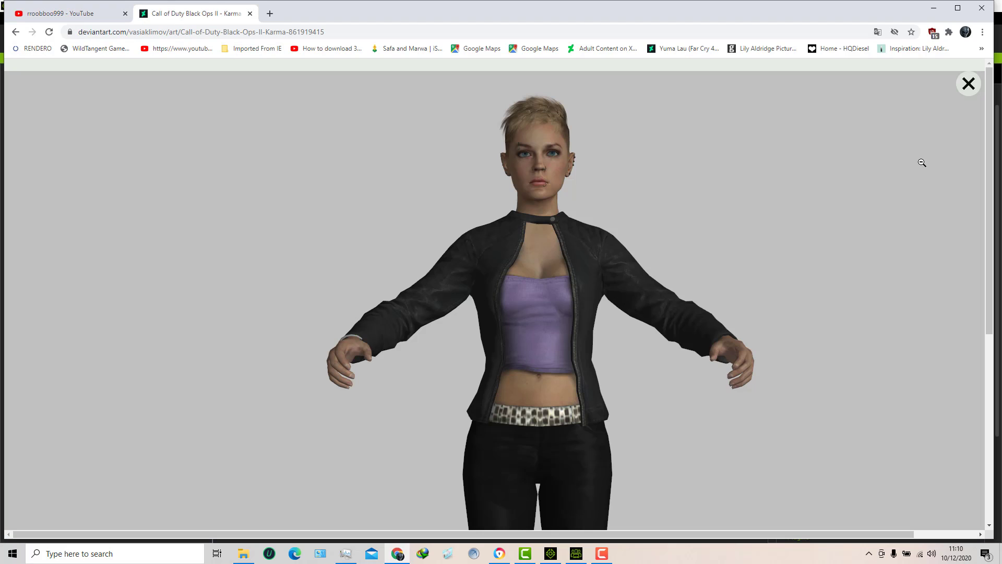
pyautogui.click(967, 89)
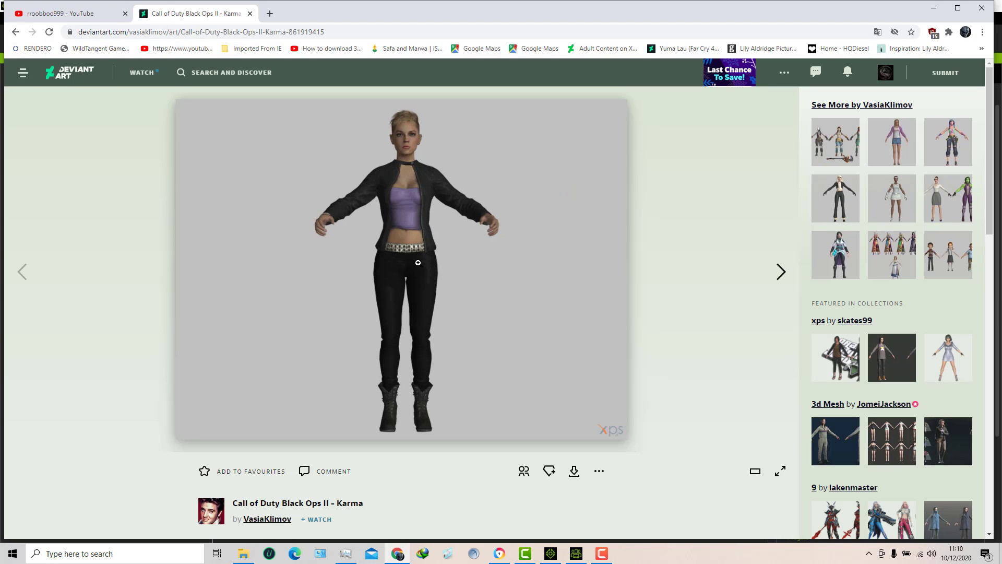
pyautogui.click(16, 32)
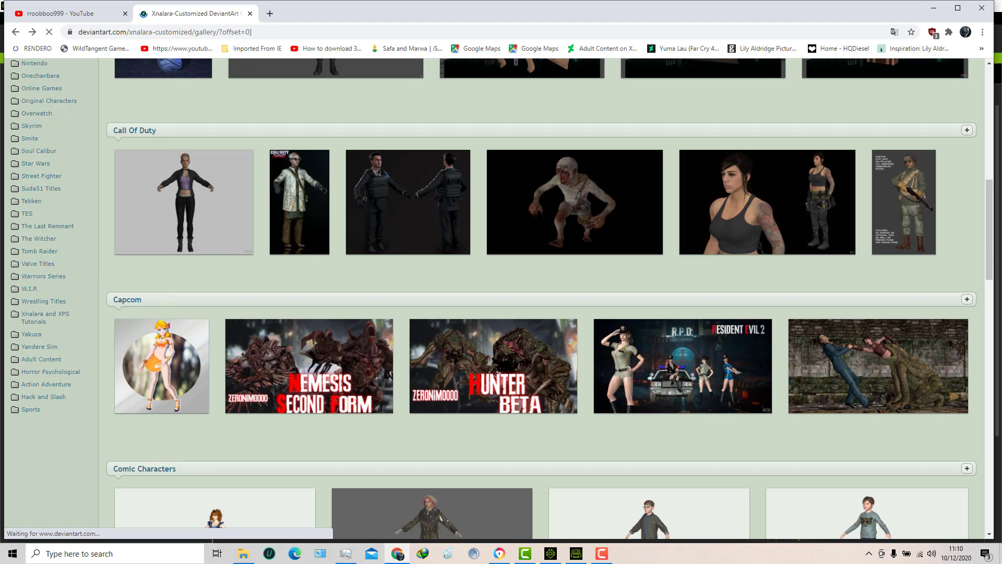
pyautogui.moveTo(994, 259); pyautogui.dragTo(997, 237)
pyautogui.moveTo(533, 381)
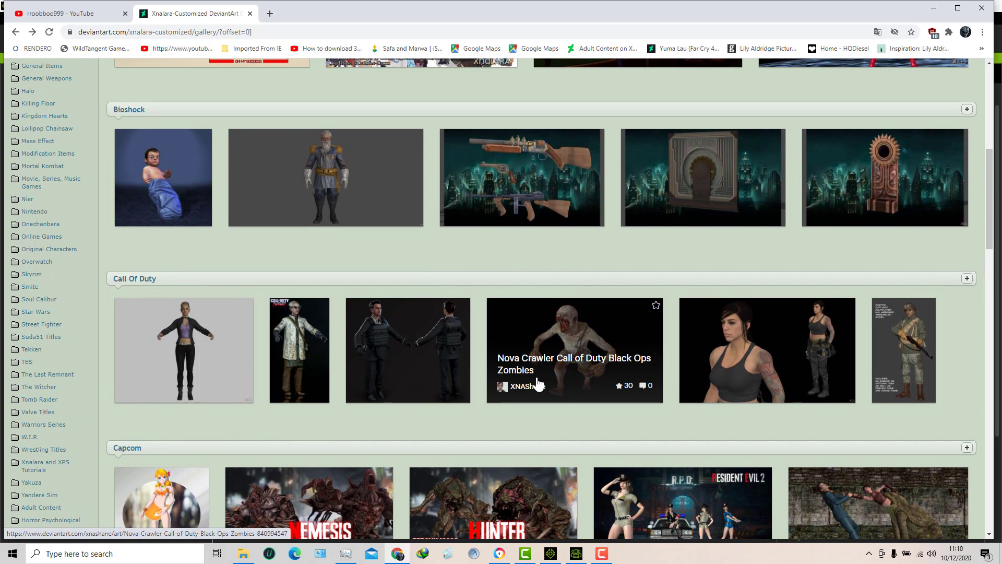
pyautogui.click(958, 12)
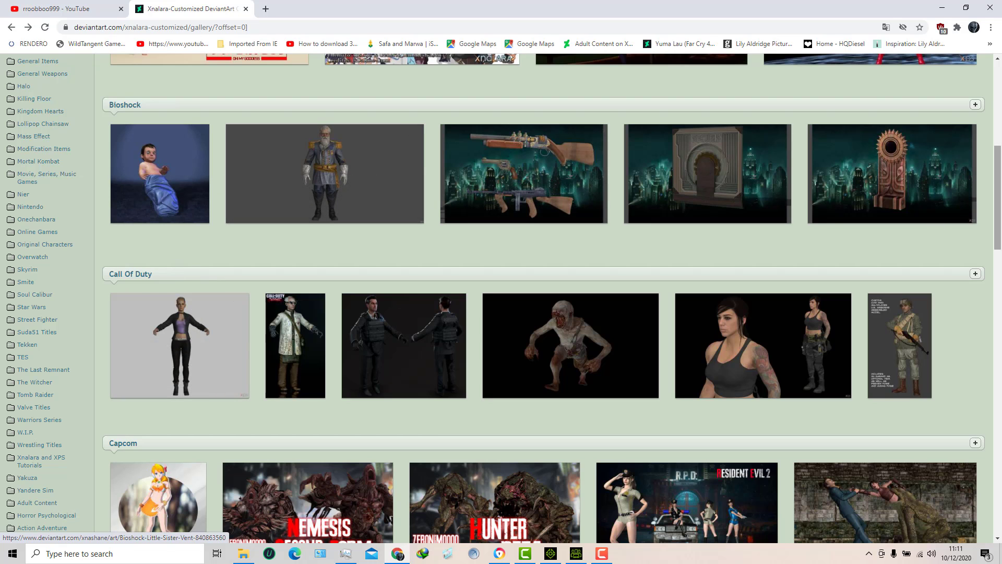
# - Open the kara zlatko model from the gallery's Detroit Become Human section, view the markus broken model, and return to Kara
pyautogui.moveTo(998, 222); pyautogui.dragTo(980, 425)
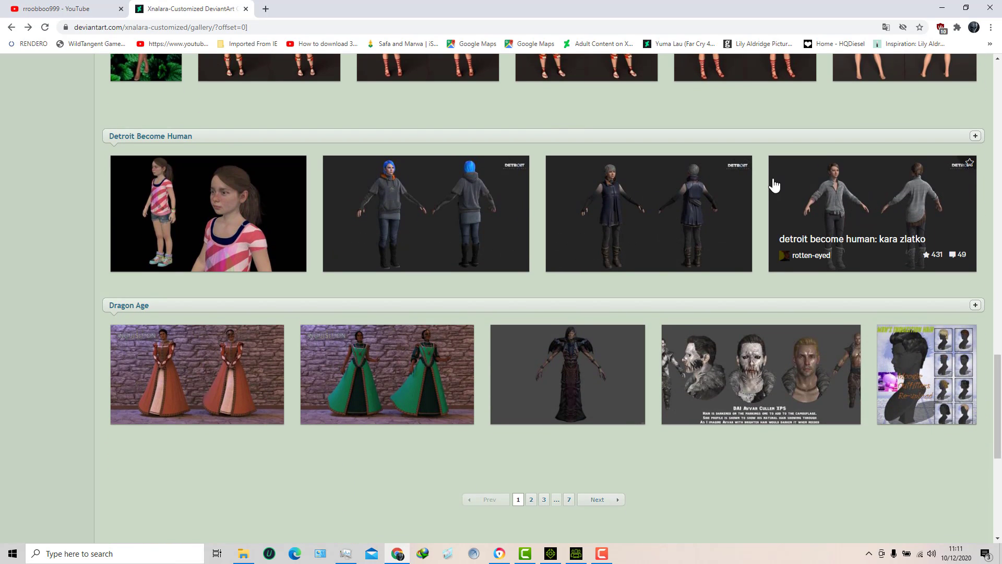
pyautogui.click(860, 194)
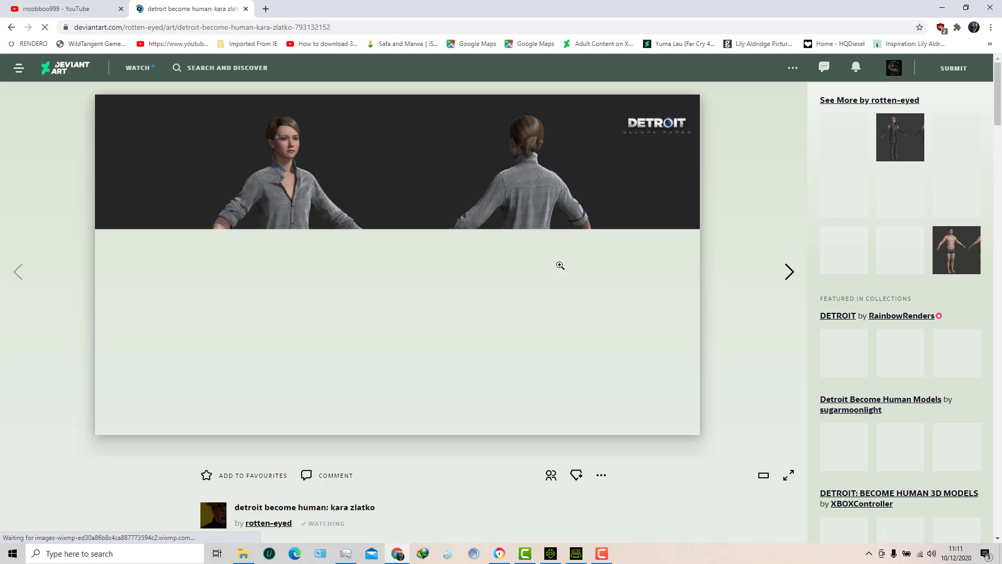
pyautogui.press('Right')
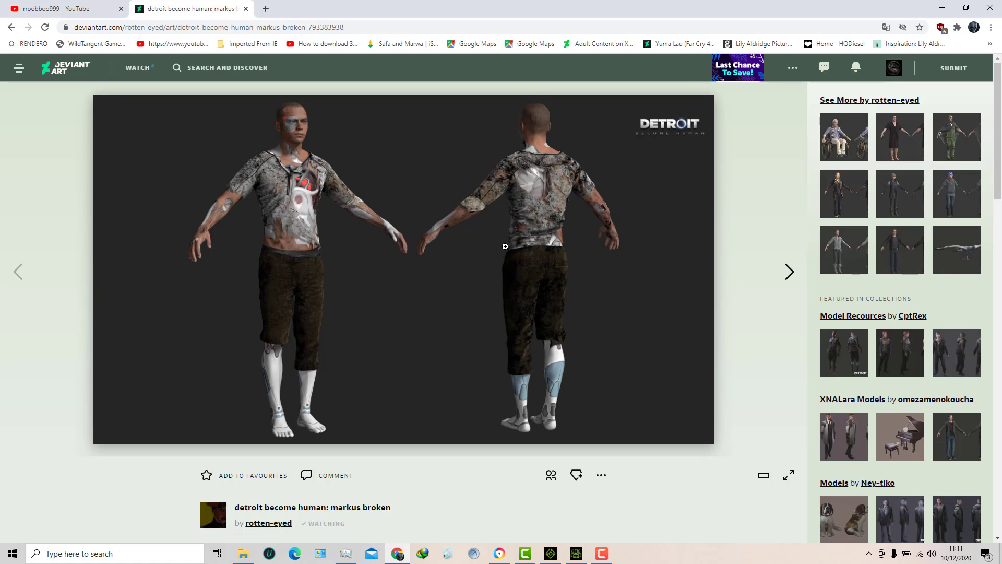
pyautogui.click(11, 27)
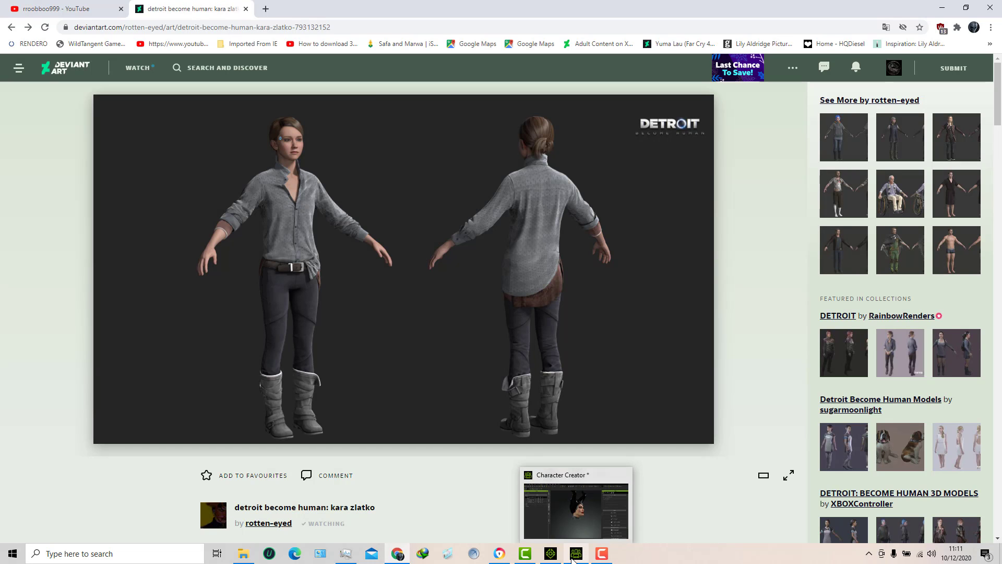
# - Switch to Character Creator, view the Maleficent head from the front, and select the MALEFICENT HEAD avatar with its material settings shown
pyautogui.click(574, 556)
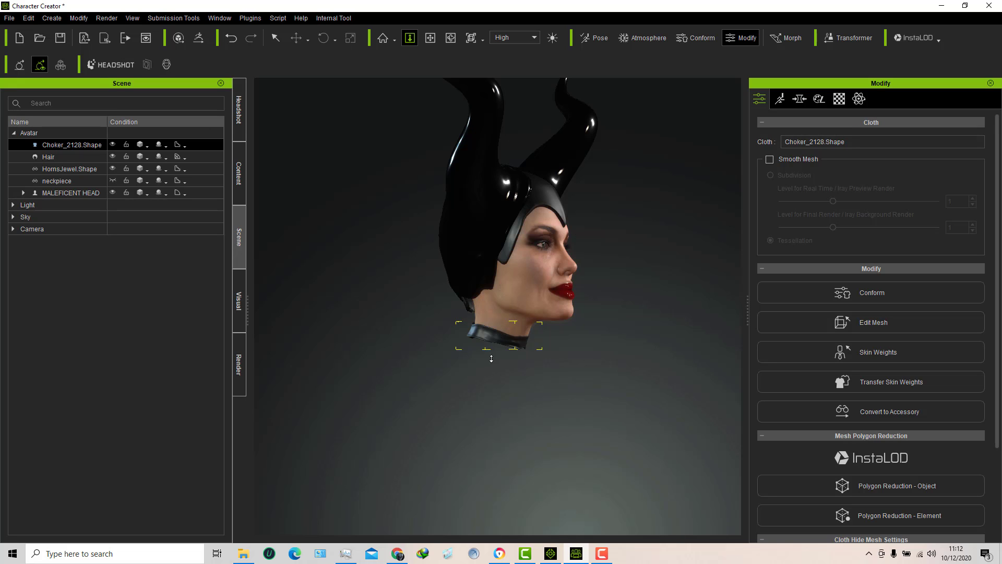
pyautogui.moveTo(476, 338); pyautogui.dragTo(492, 354, button='right')
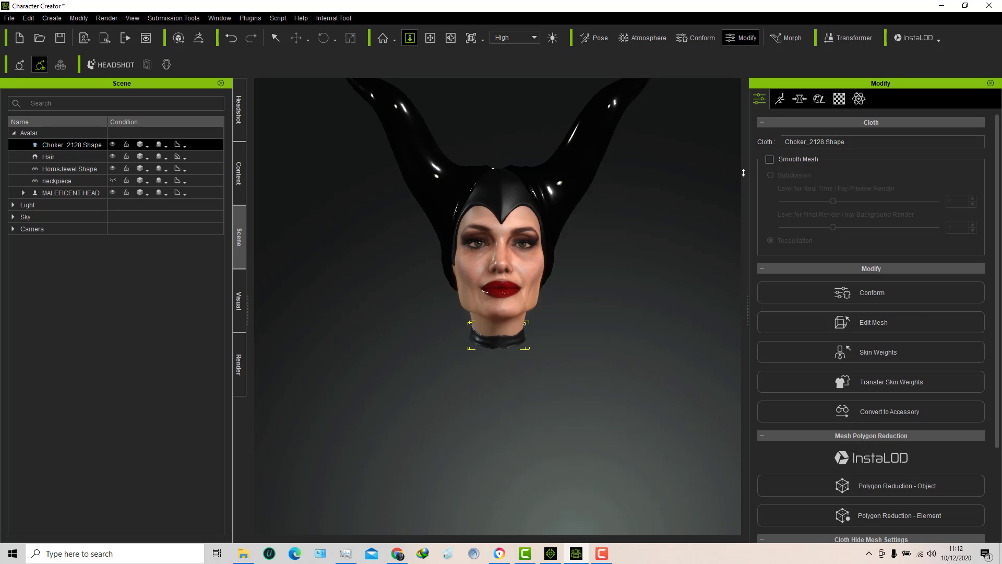
pyautogui.click(839, 99)
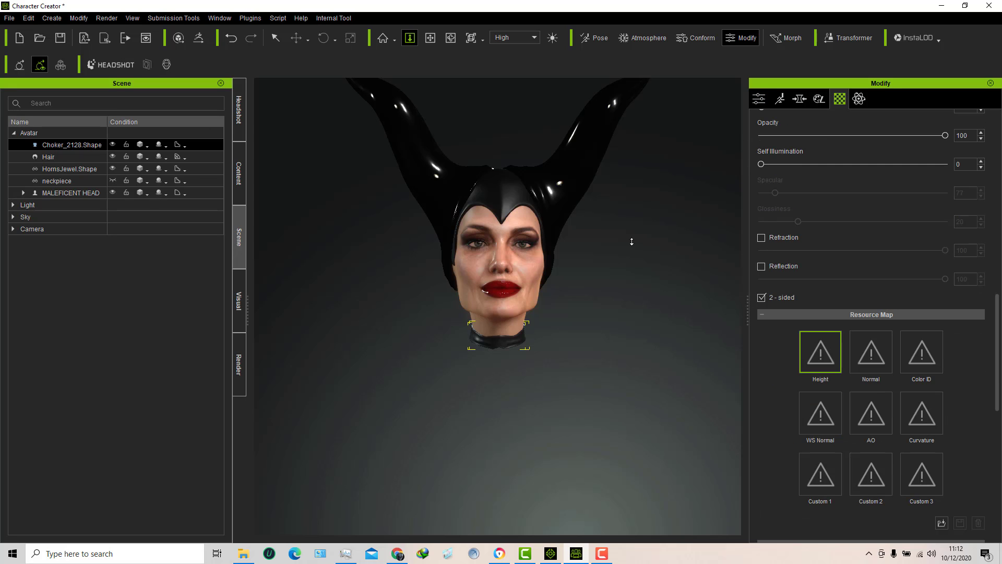
pyautogui.click(276, 36)
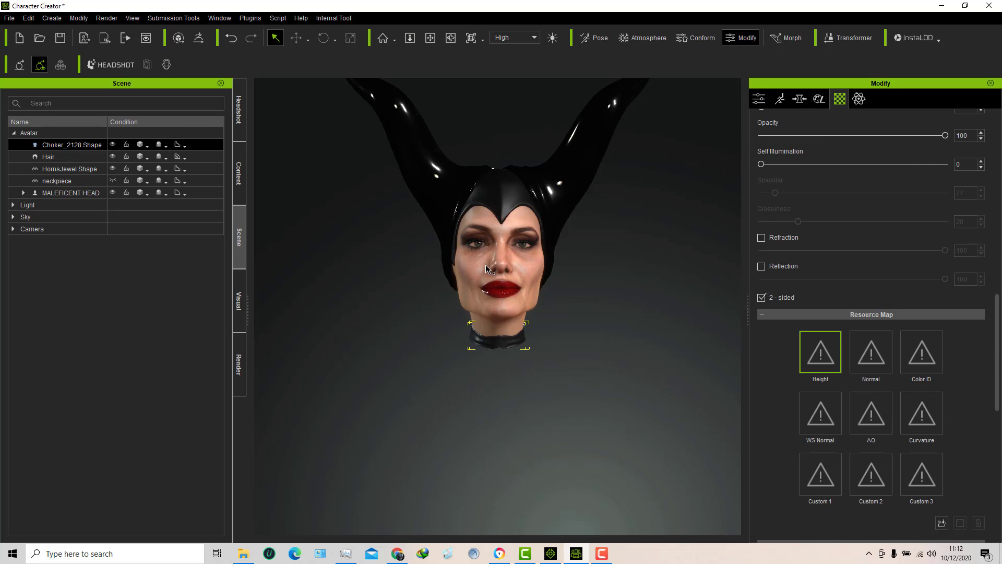
pyautogui.click(479, 268)
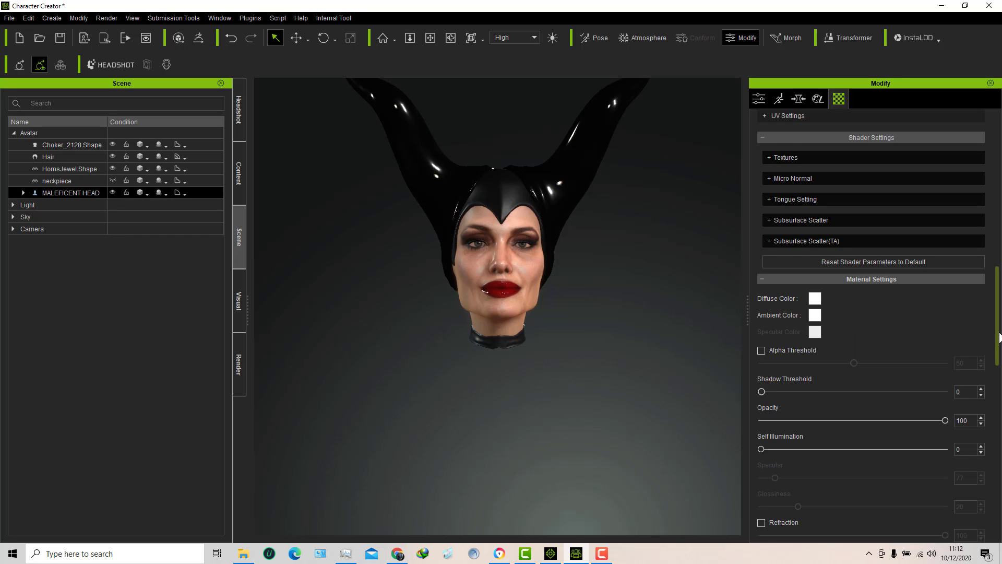
# - Pick the Std_Skin_Head material directly from the face and bring up its texture maps and texture settings
pyautogui.moveTo(997, 339); pyautogui.dragTo(997, 175)
pyautogui.click(940, 142)
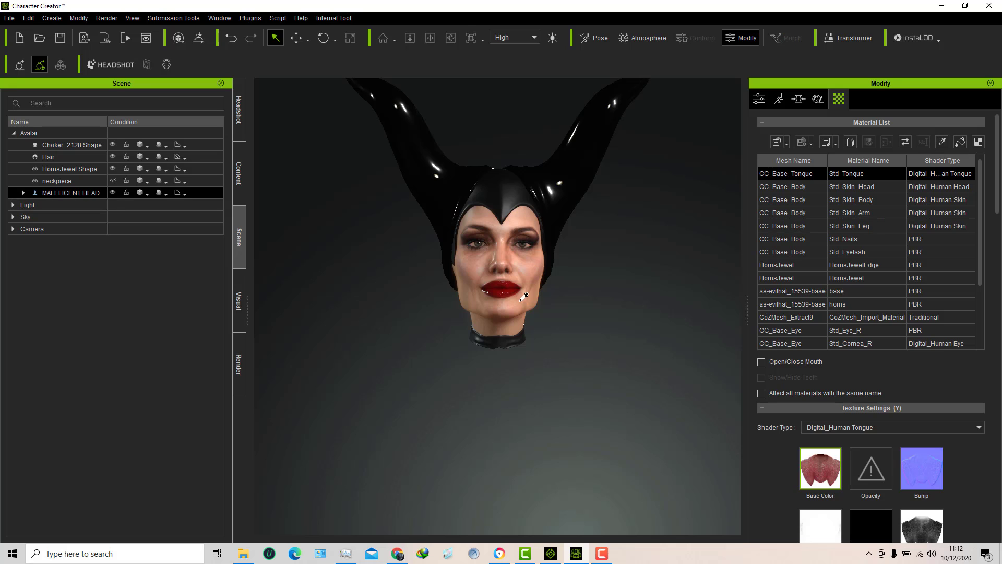
pyautogui.click(526, 282)
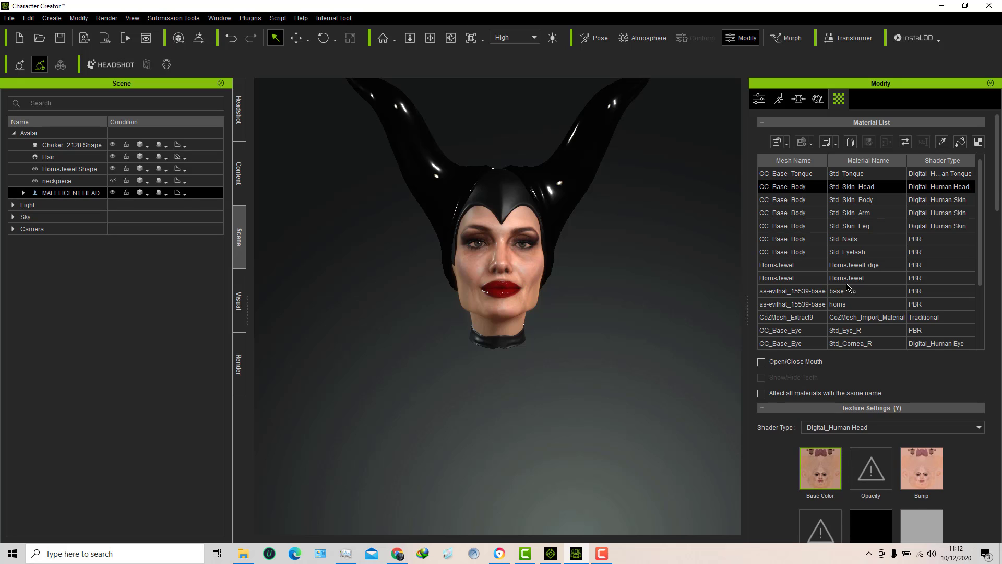
pyautogui.moveTo(997, 201); pyautogui.dragTo(997, 264)
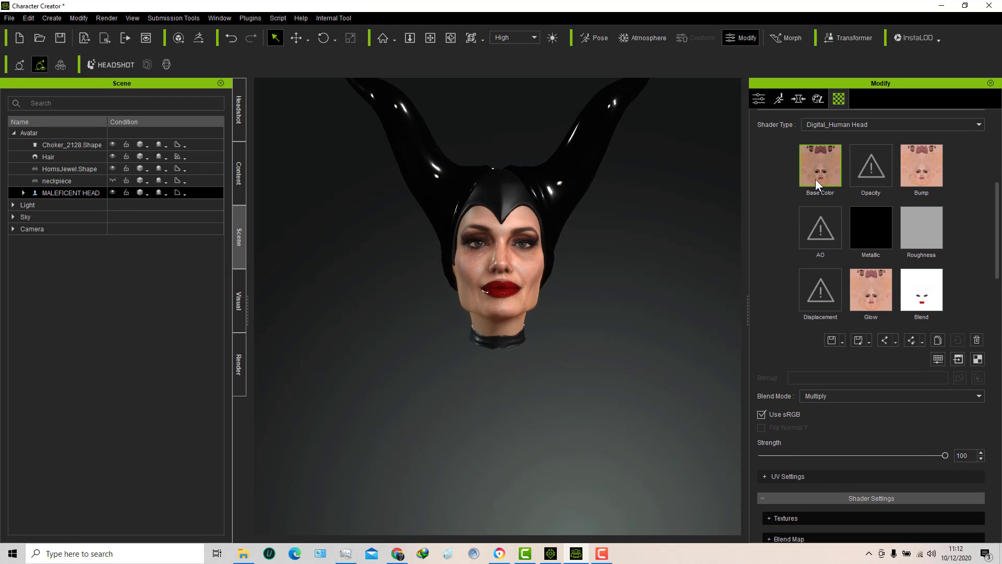
pyautogui.scroll(-3, 887, 282)
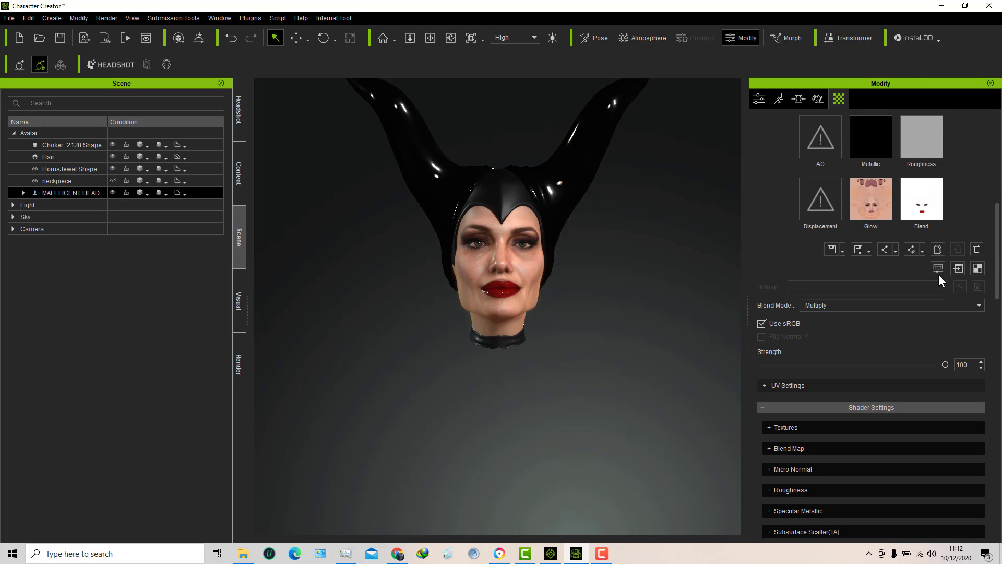
# - Bring up the Adjust Color settings for the head's Base Color texture, try the Hue control, and close them
pyautogui.click(937, 268)
pyautogui.moveTo(547, 98); pyautogui.dragTo(278, 118)
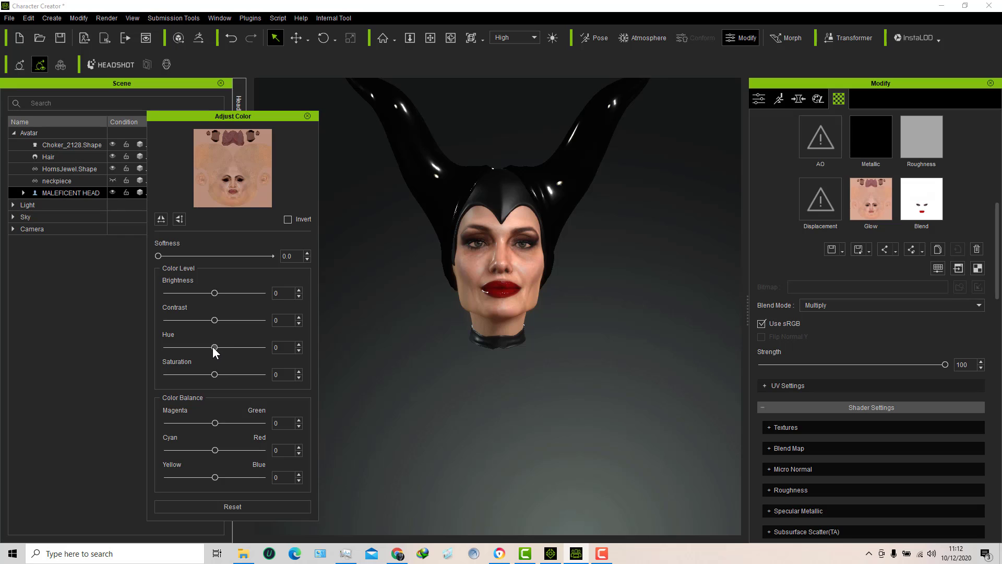
pyautogui.moveTo(216, 349); pyautogui.dragTo(218, 349)
pyautogui.click(307, 116)
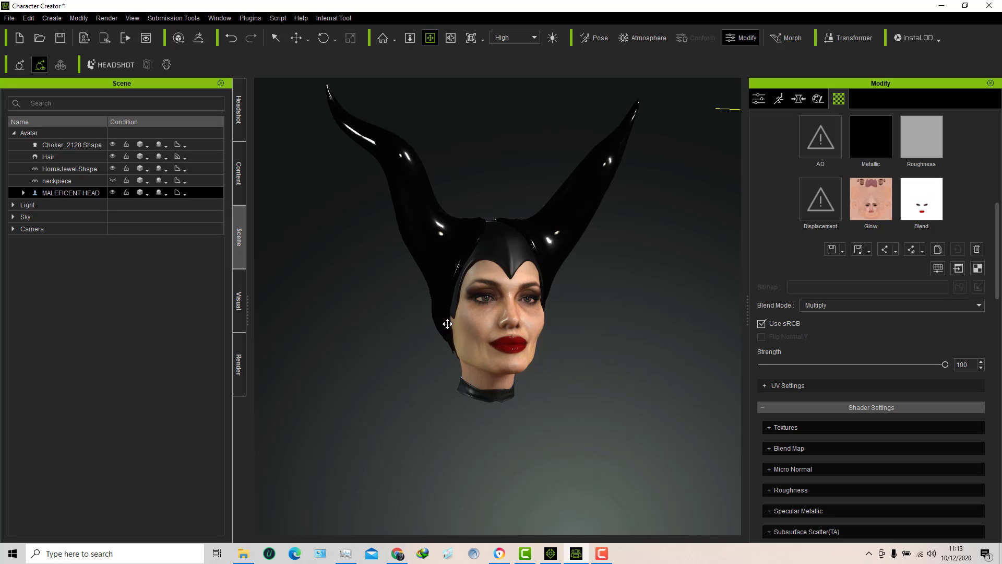
# - Examine the Maleficent head from the three-quarter and side profile views
pyautogui.moveTo(545, 310); pyautogui.dragTo(573, 307, button='right')
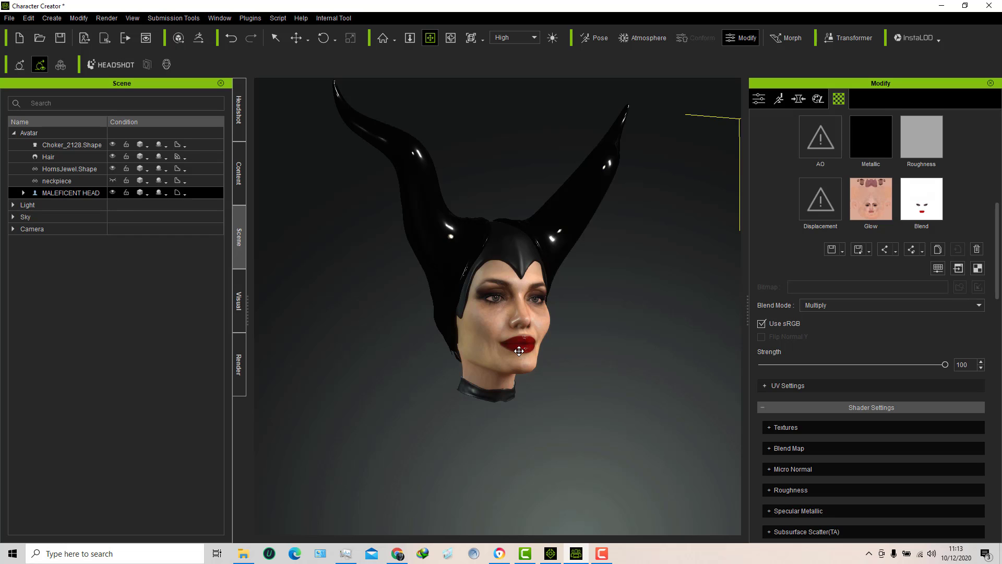
pyautogui.moveTo(518, 351); pyautogui.dragTo(550, 358, button='right')
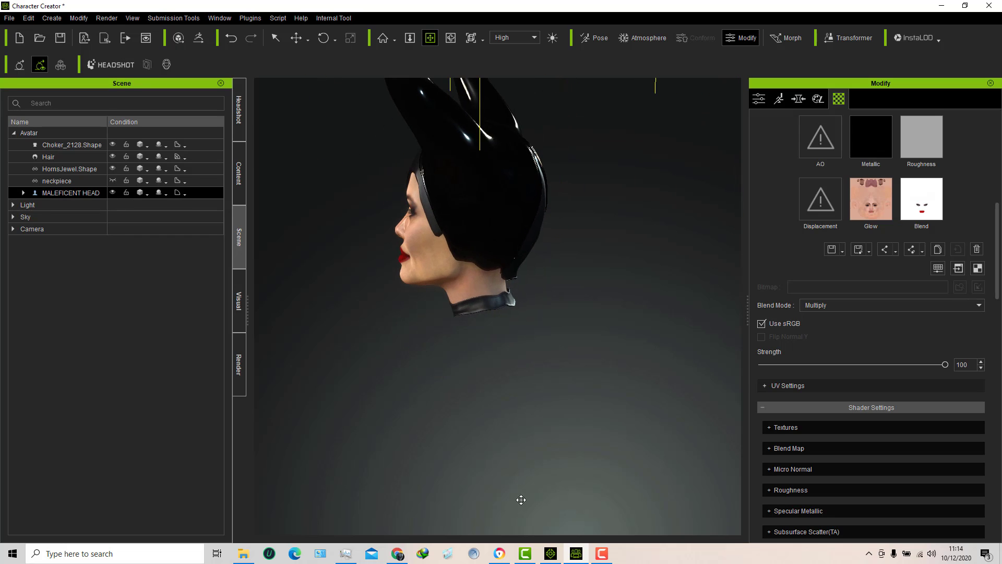
pyautogui.moveTo(590, 302); pyautogui.dragTo(557, 271, button='right')
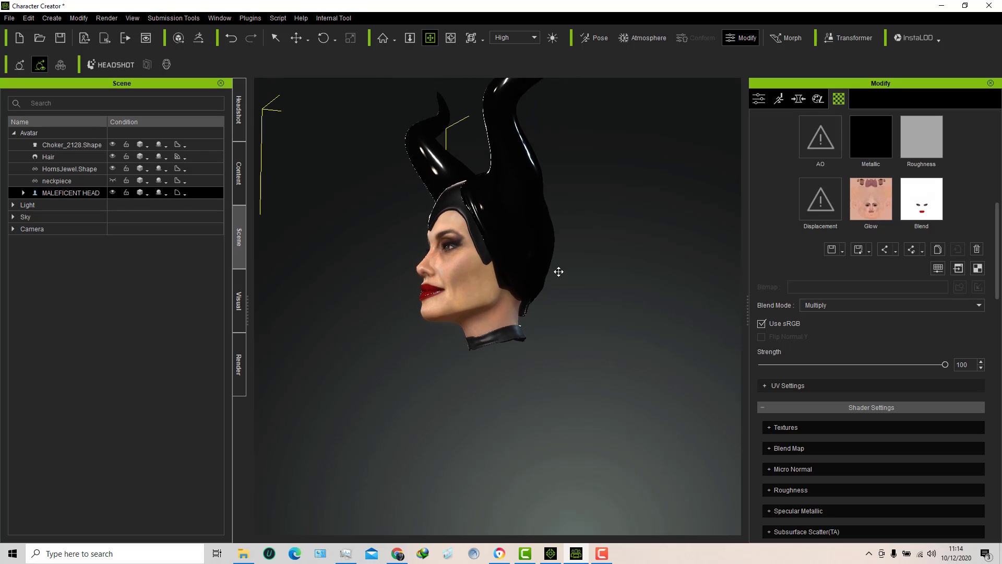
# - Inspect the neck and choker up close and review the material list and Std_Skin_Head texture maps
pyautogui.click(408, 39)
pyautogui.moveTo(673, 292); pyautogui.dragTo(670, 162)
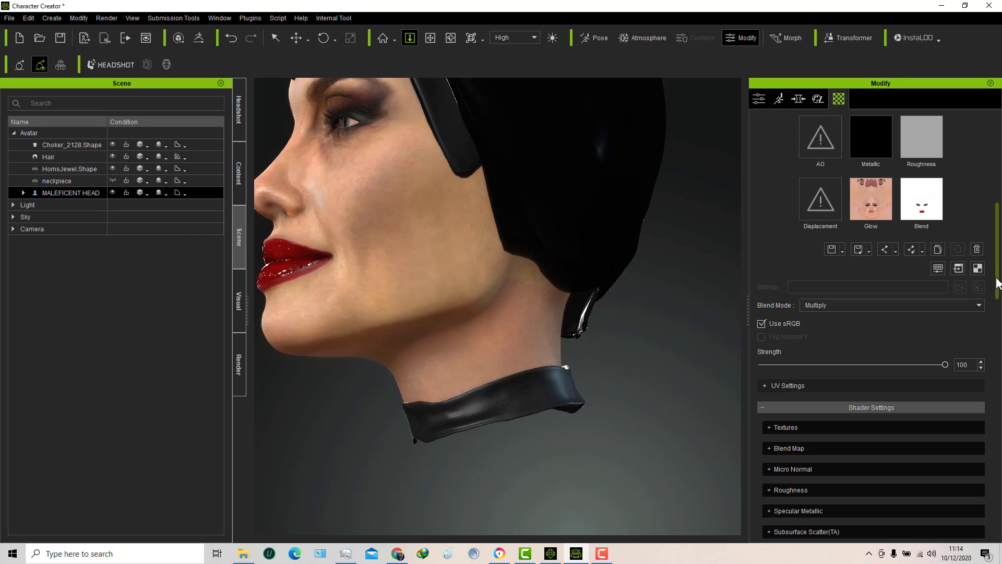
pyautogui.moveTo(996, 287); pyautogui.dragTo(999, 193)
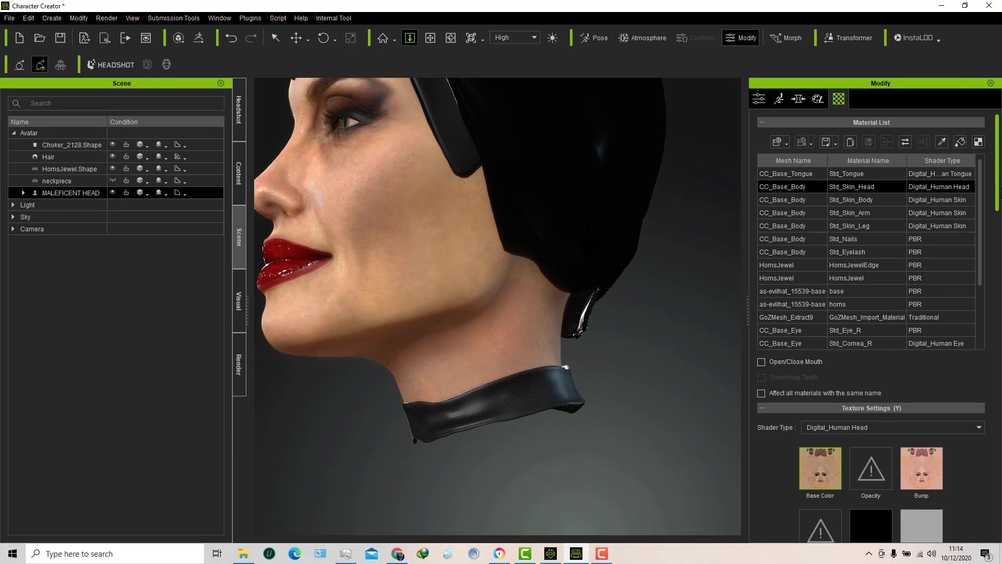
pyautogui.scroll(-4, 878, 299)
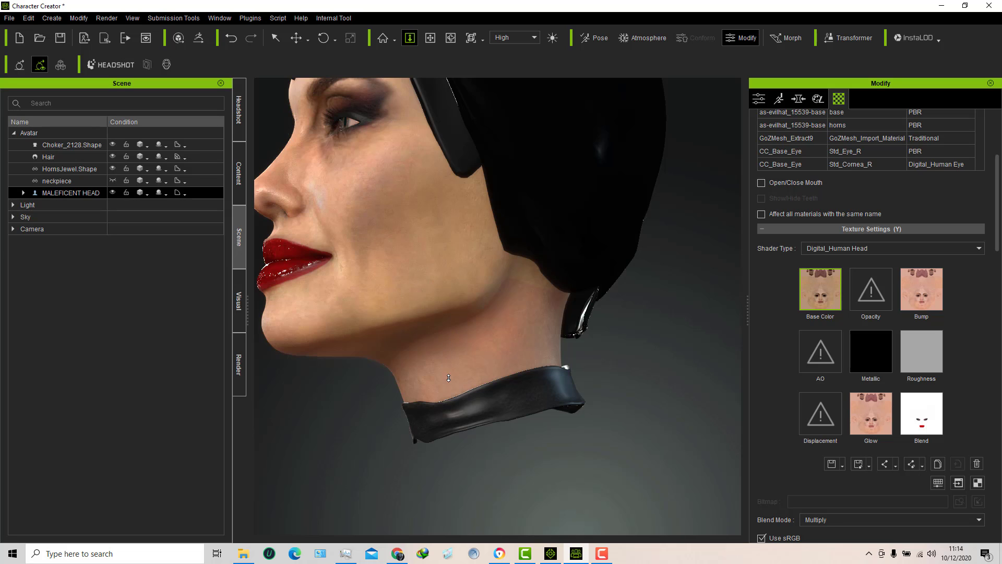
pyautogui.scroll(-5, 449, 378)
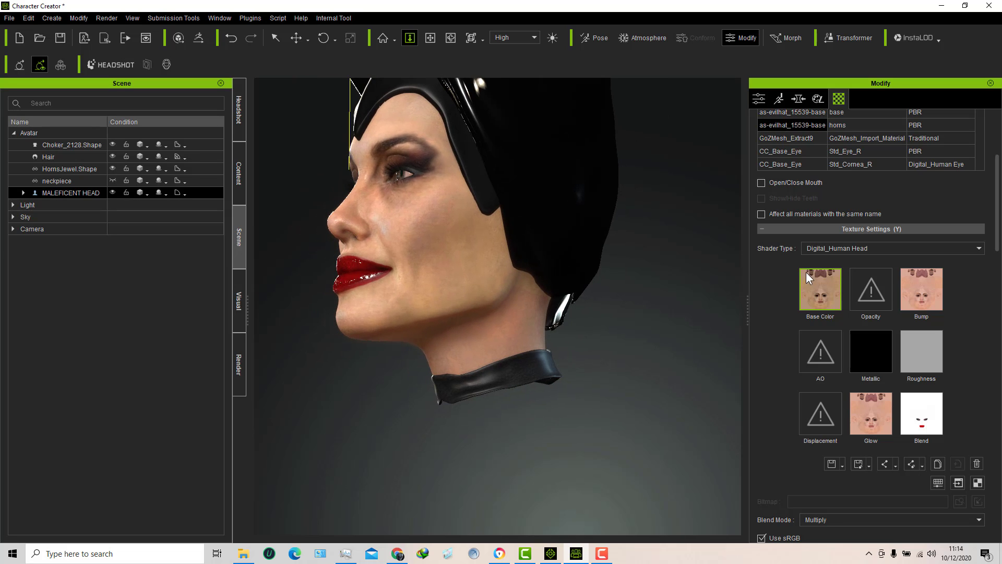
# - Edit the avatar's mesh in Face mode, select the faces of the nose, mouth and chin area, and hide them
pyautogui.click(760, 100)
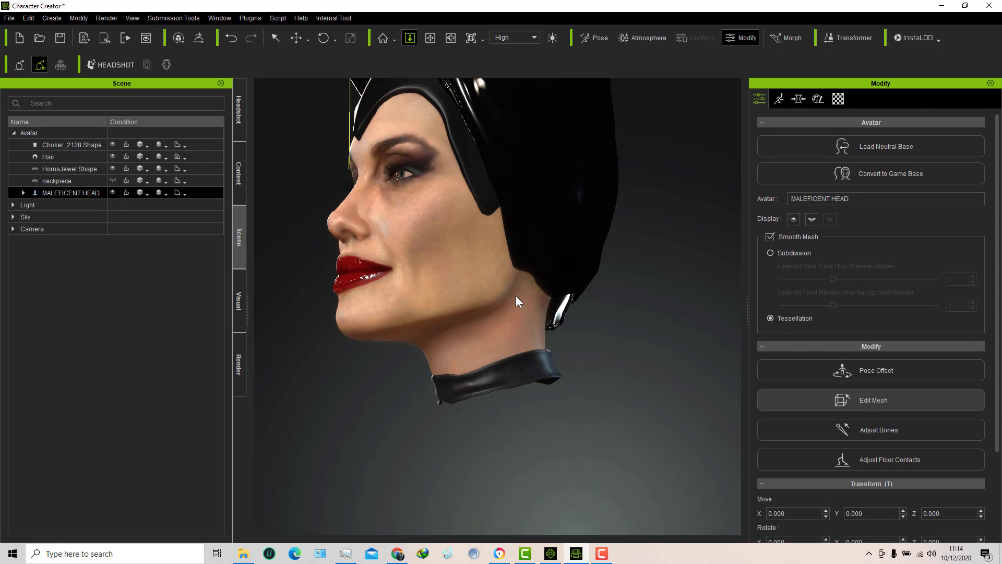
pyautogui.click(872, 400)
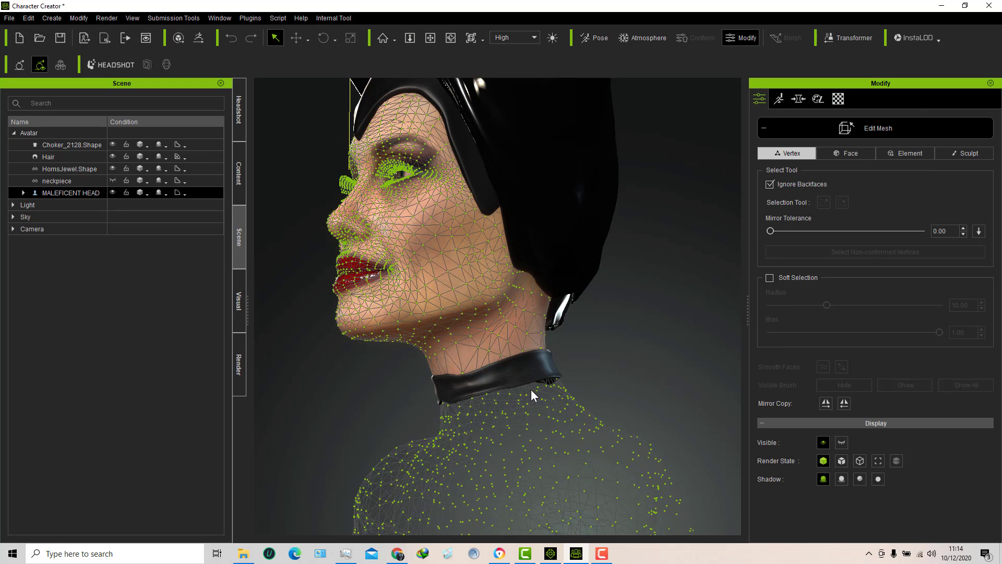
pyautogui.click(846, 157)
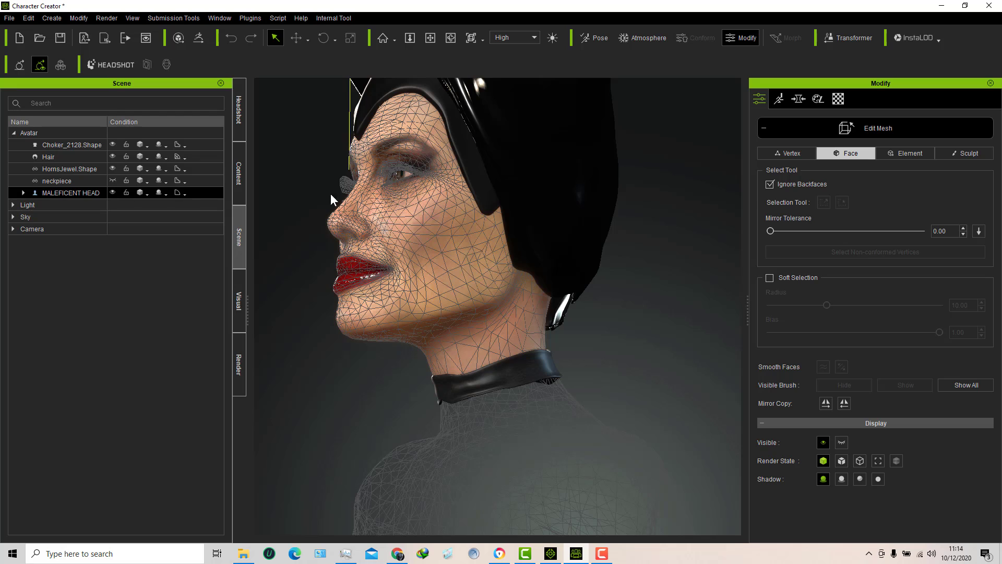
pyautogui.moveTo(326, 188); pyautogui.dragTo(390, 417)
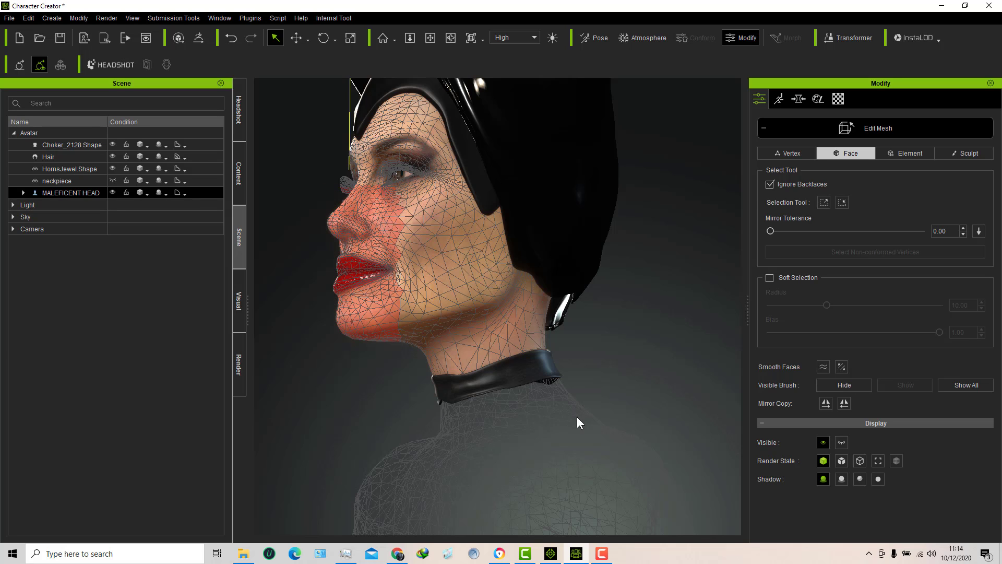
pyautogui.click(841, 384)
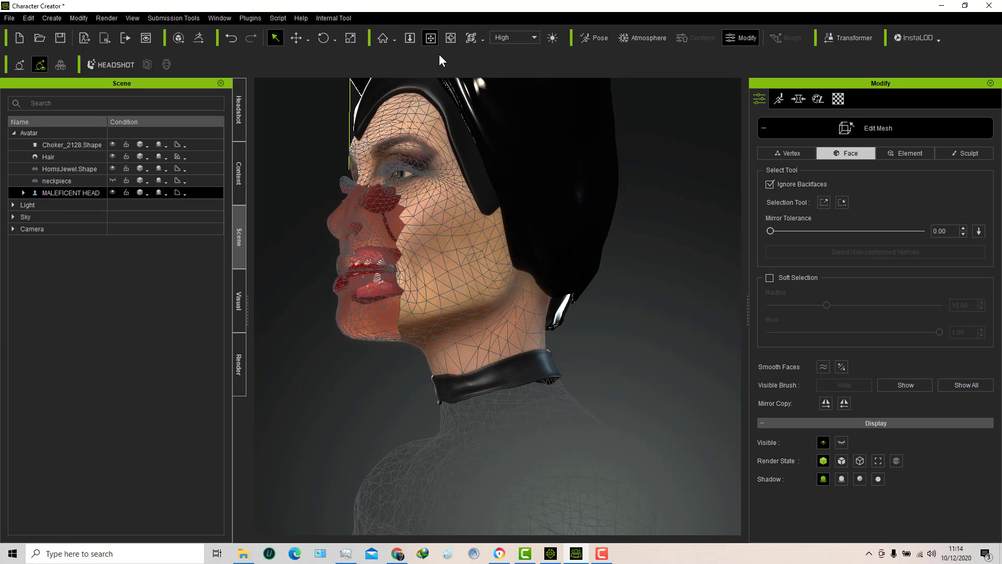
# - View the hidden face area from a three-quarter angle and clear the face selection
pyautogui.click(432, 41)
pyautogui.moveTo(509, 172); pyautogui.dragTo(647, 302, button='right')
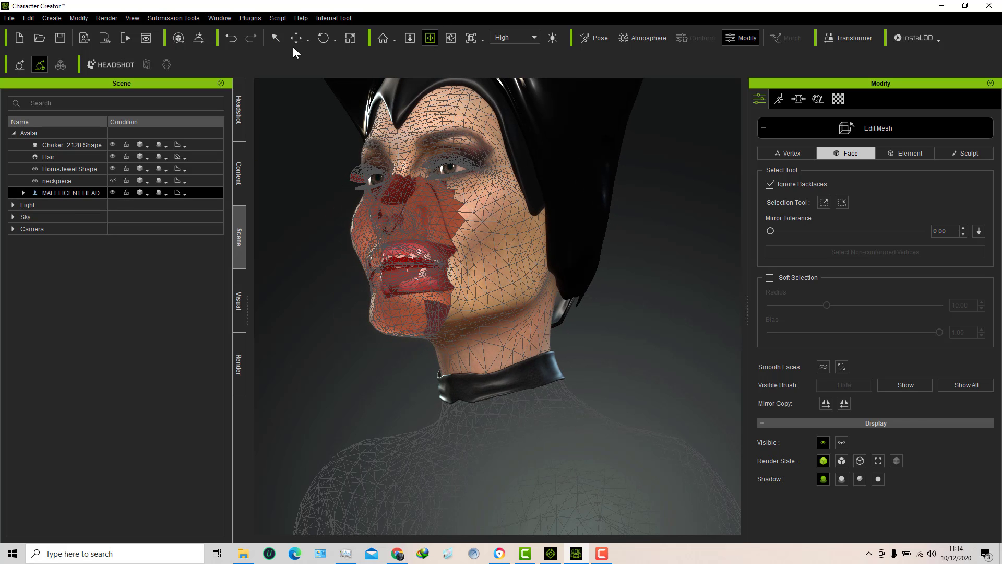
pyautogui.click(275, 37)
pyautogui.click(302, 286)
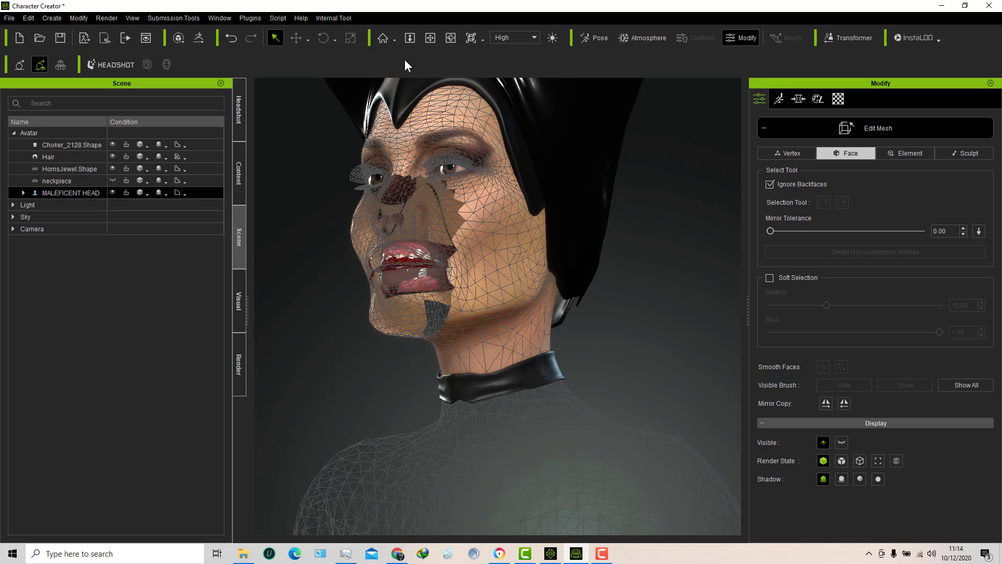
# - Examine the opened face mesh, inner mouth, neck and body wireframe from several angles
pyautogui.click(428, 39)
pyautogui.moveTo(458, 227); pyautogui.dragTo(723, 256, button='right')
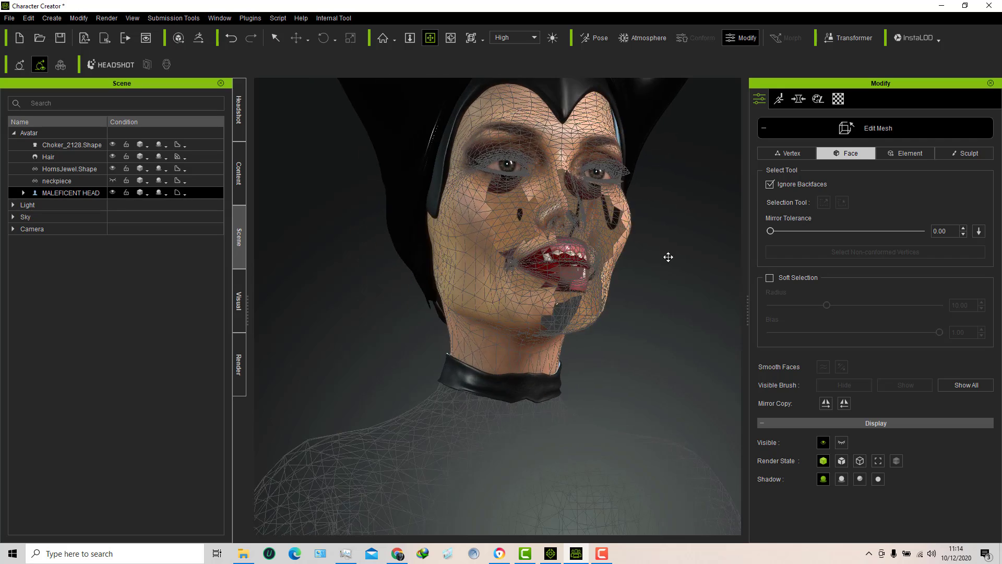
pyautogui.moveTo(406, 250); pyautogui.dragTo(479, 270, button='right')
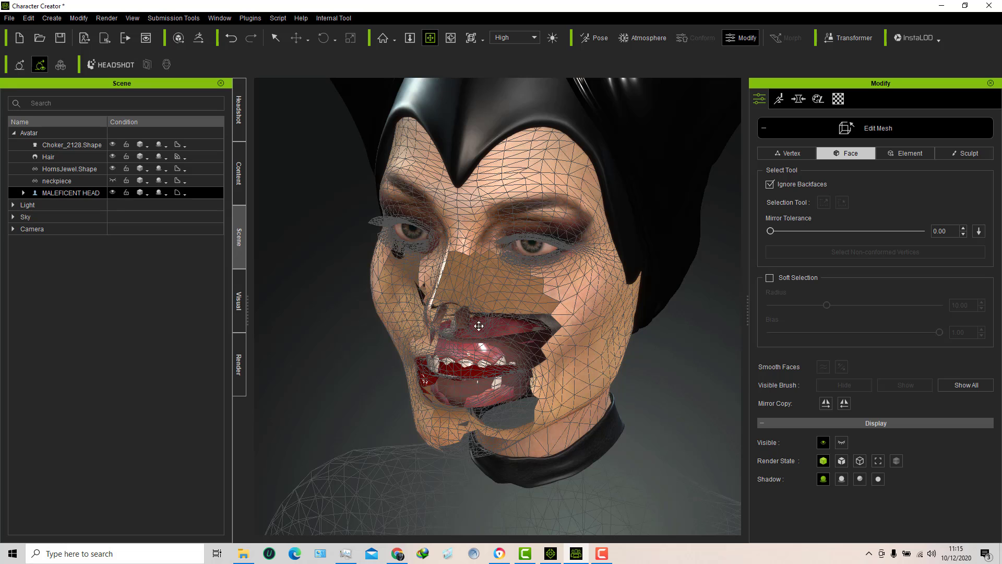
pyautogui.scroll(3, 485, 321)
pyautogui.moveTo(442, 332); pyautogui.dragTo(458, 283, button='right')
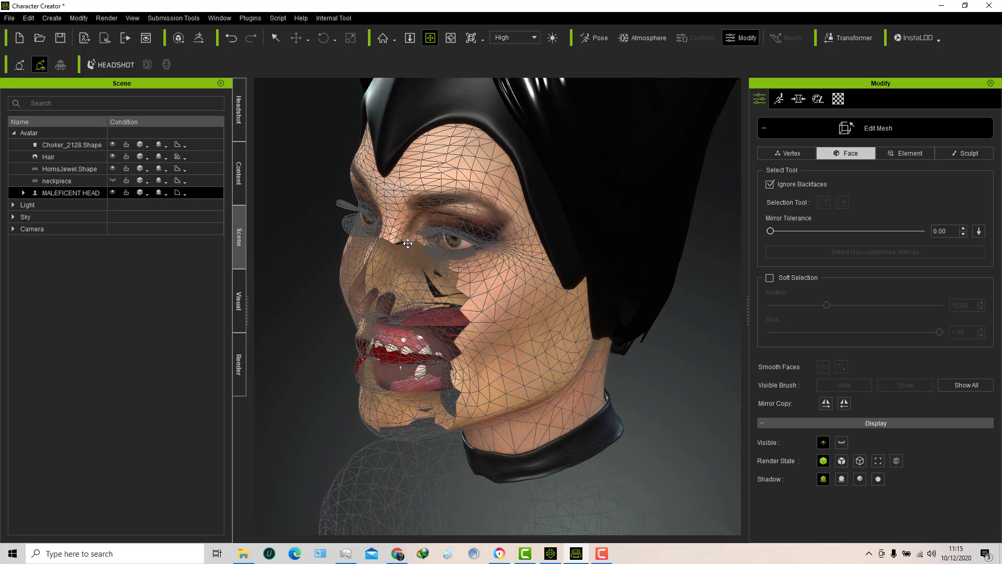
pyautogui.moveTo(413, 240); pyautogui.dragTo(526, 443, button='right')
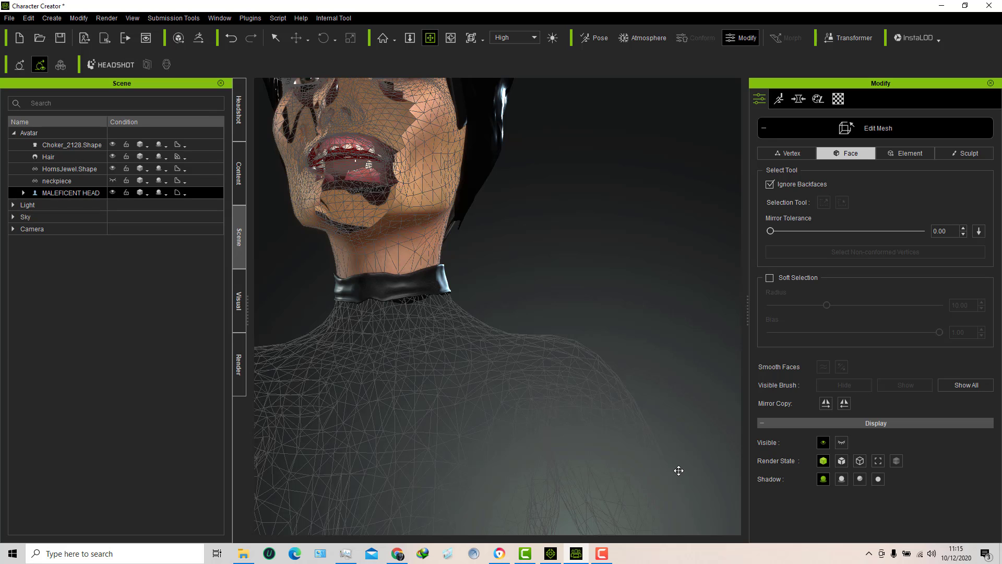
pyautogui.moveTo(486, 331); pyautogui.dragTo(708, 246, button='right')
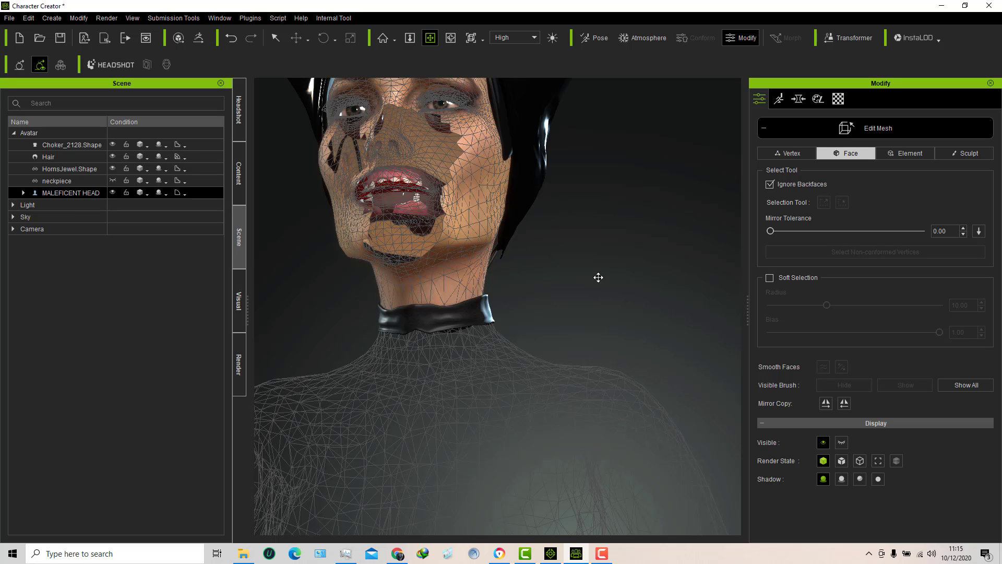
pyautogui.moveTo(598, 277); pyautogui.dragTo(608, 265)
pyautogui.moveTo(581, 262); pyautogui.dragTo(582, 271, button='right')
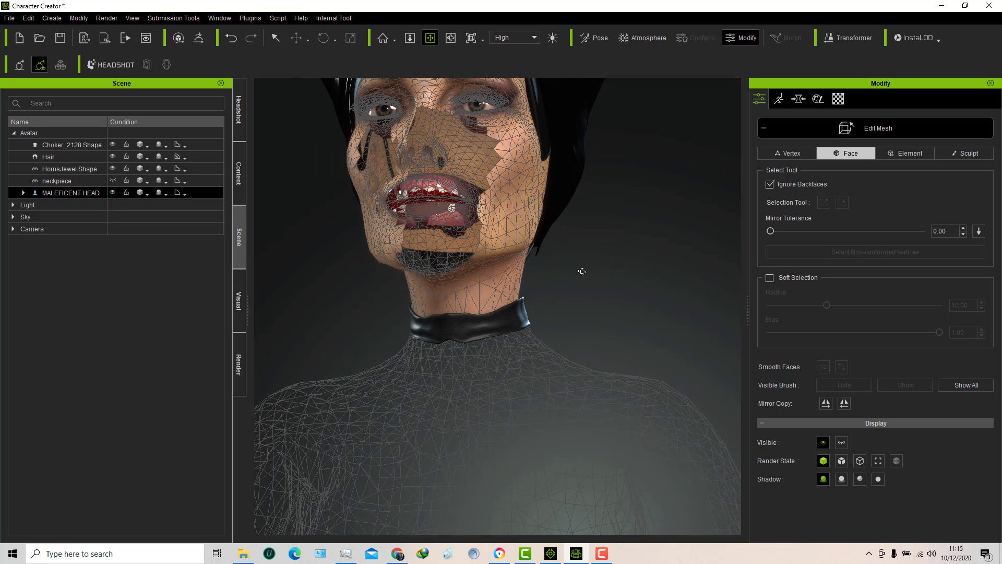